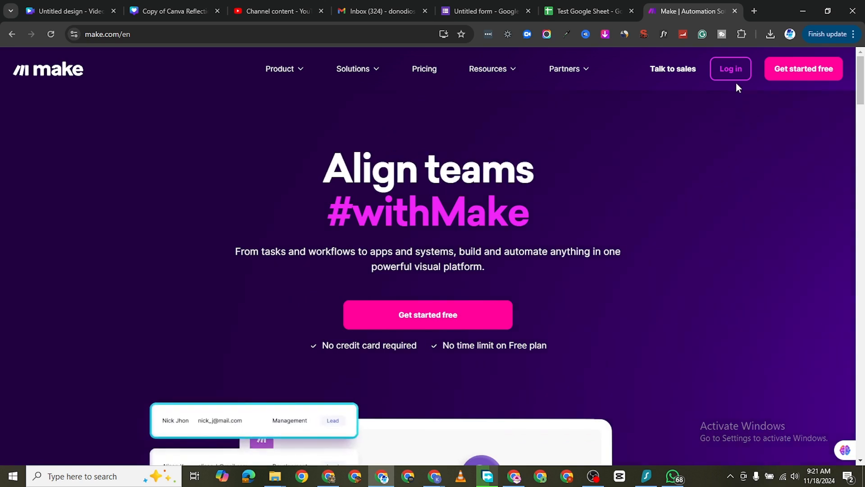
Step: Open the free sign-up form, clear its prefilled email field, and go to the sign-in page for existing accounts
click(448, 316)
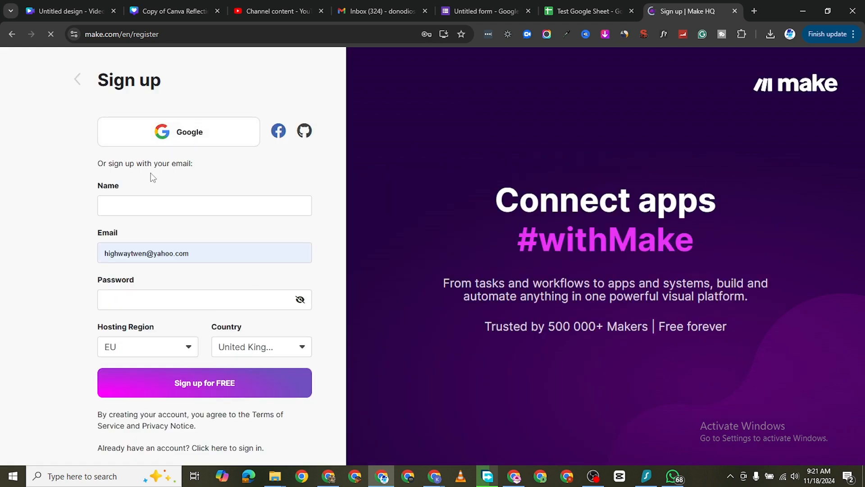
triple_click(158, 246)
key(BackSpace)
click(7, 228)
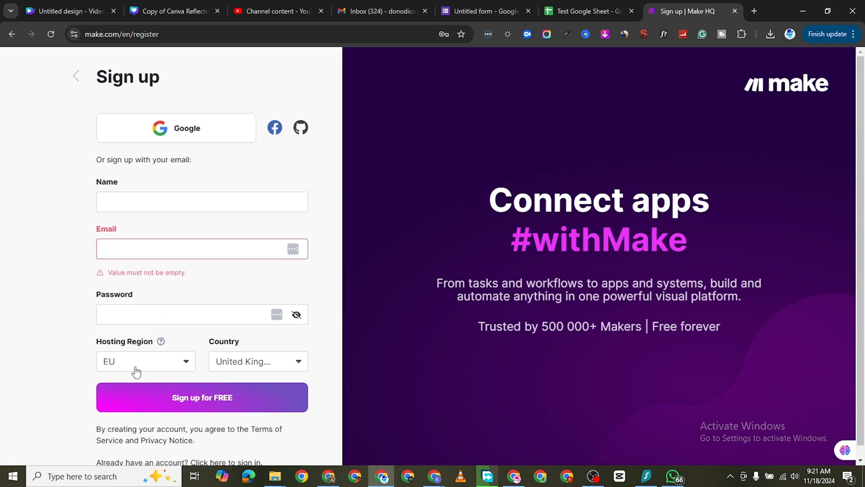
scroll(115, 387, down, 1)
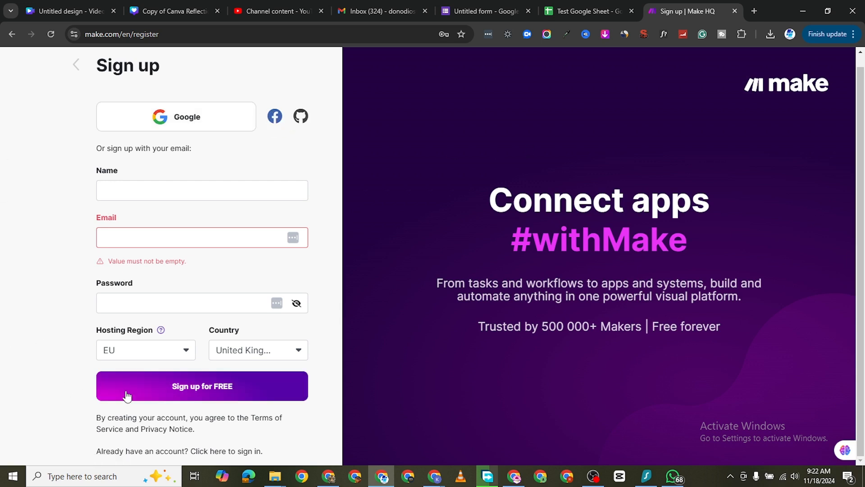
click(245, 452)
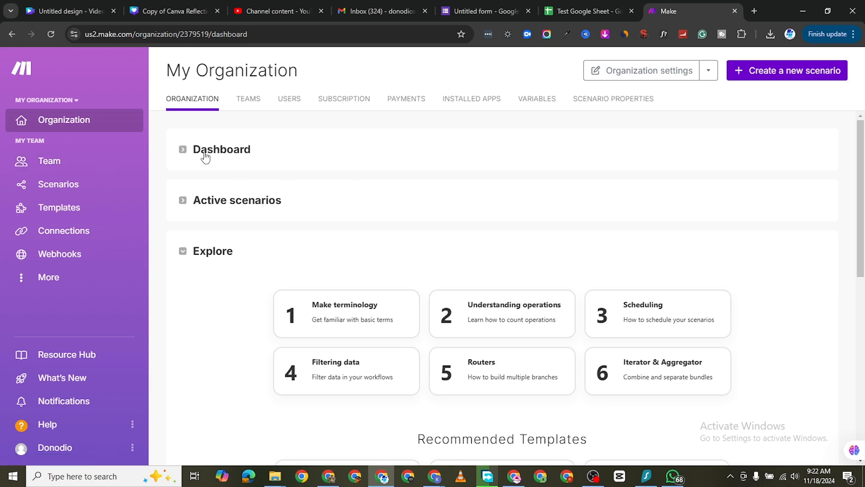
Step: Review the organization's current plan and usage in the Dashboard section, leaving the section collapsed
click(182, 150)
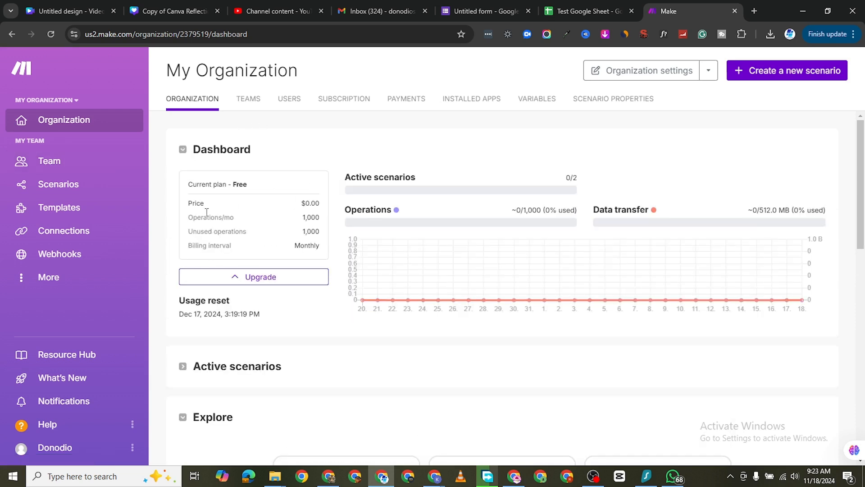
click(189, 152)
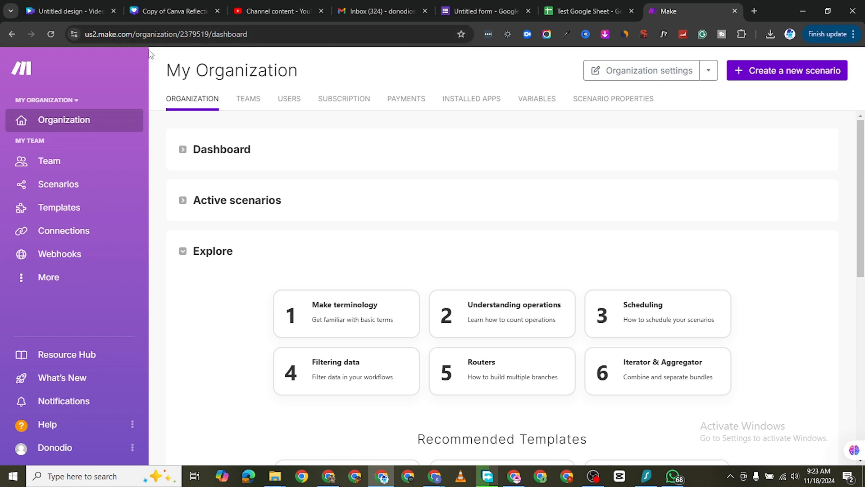
Step: Open the make.com website in a new browser tab and go to its pricing page
click(754, 11)
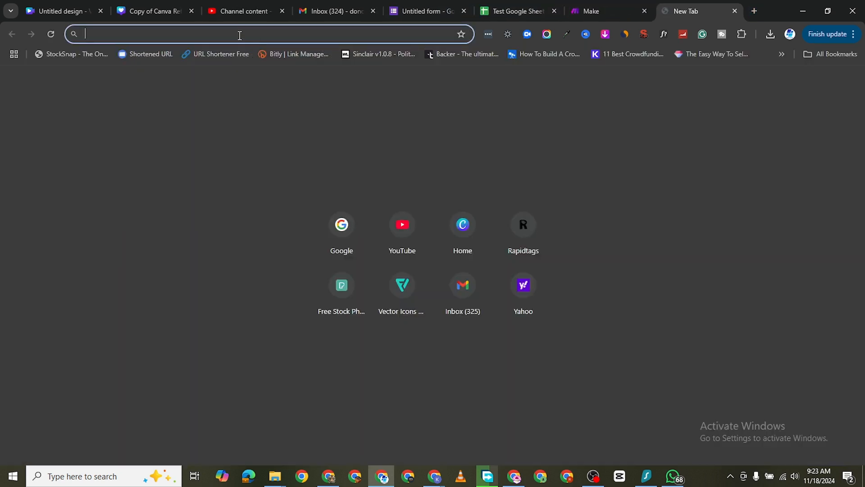
text(make)
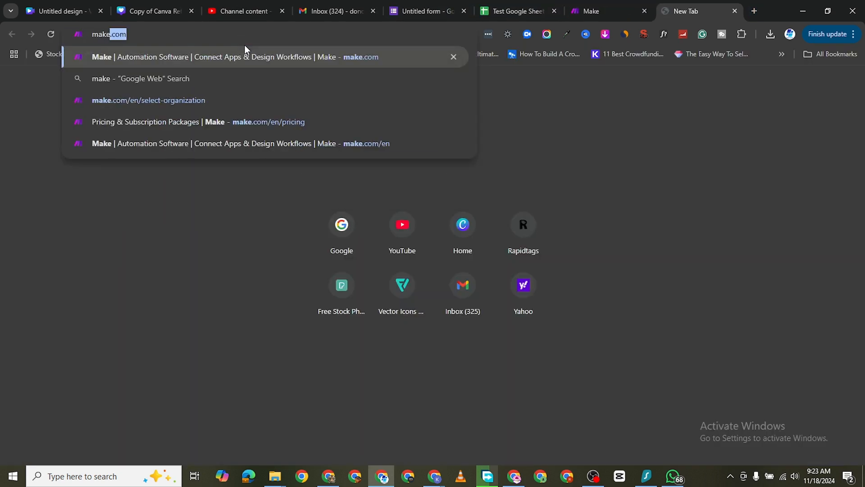
key(Return)
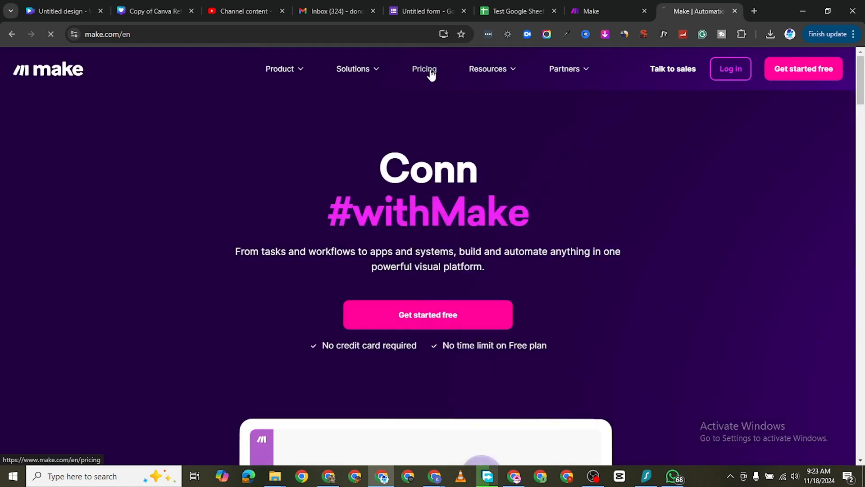
click(426, 71)
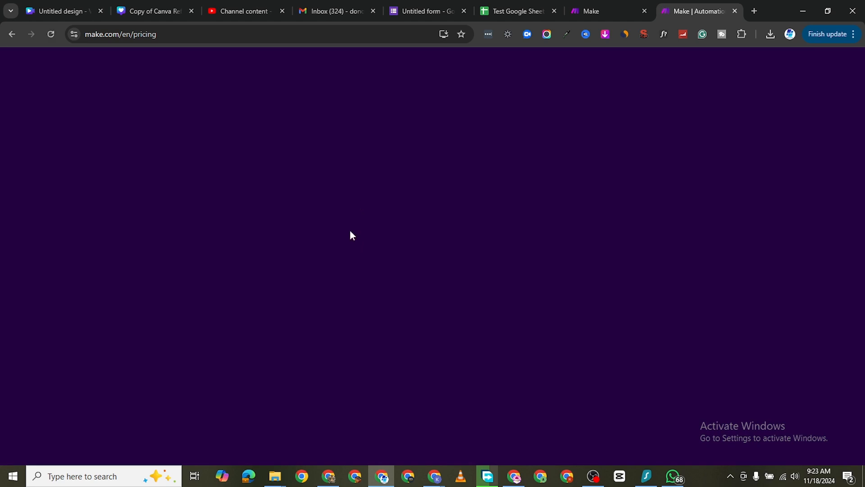
Step: Compare the annual and monthly prices and features of the subscription plans, and close the pricing page
scroll(361, 337, down, 5)
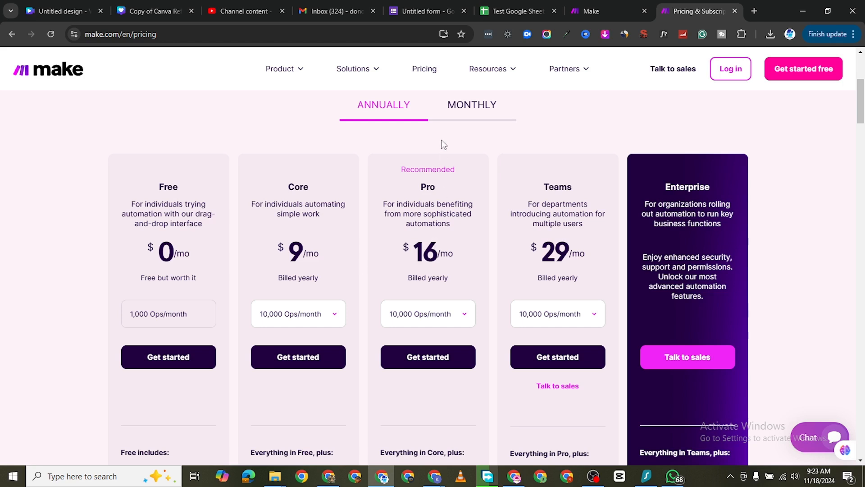
scroll(464, 180, up, 1)
click(466, 160)
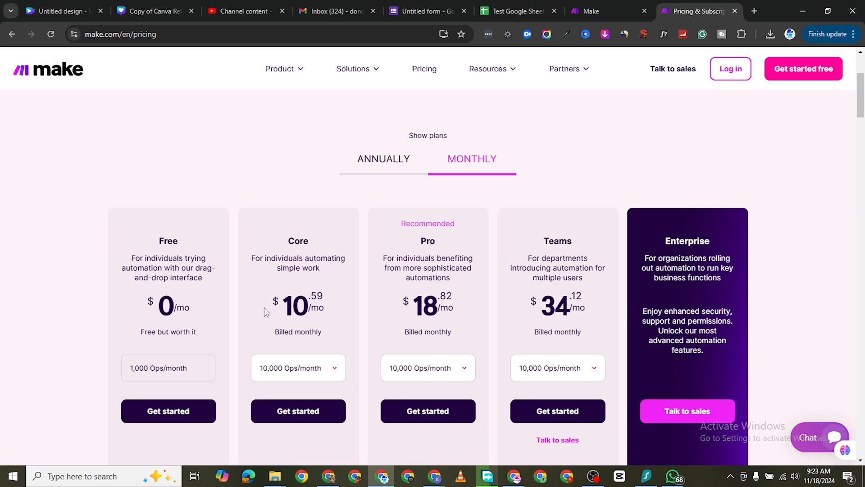
scroll(97, 293, down, 3)
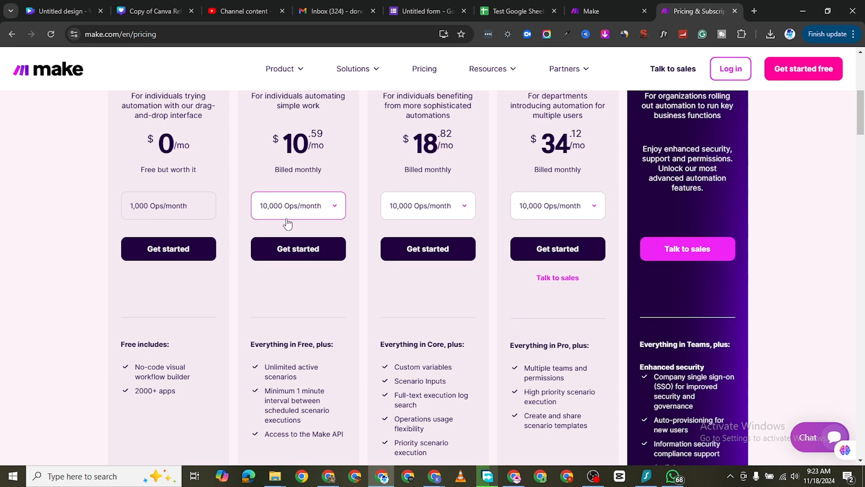
scroll(297, 198, up, 2)
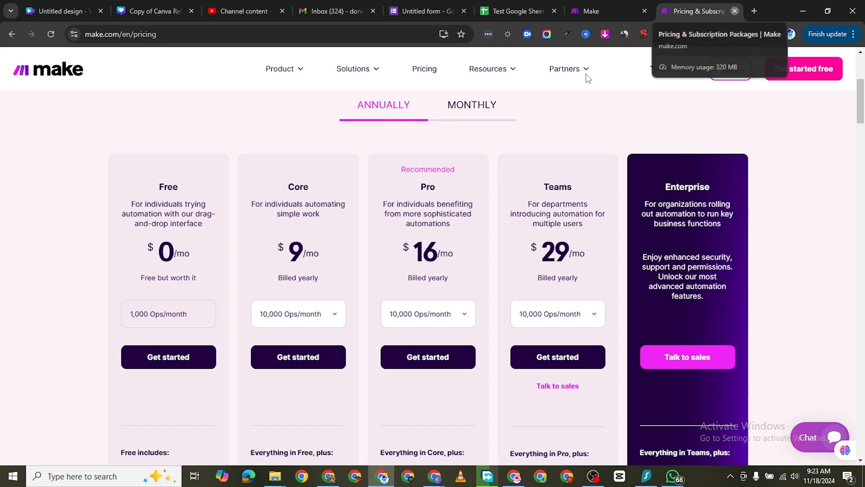
click(734, 11)
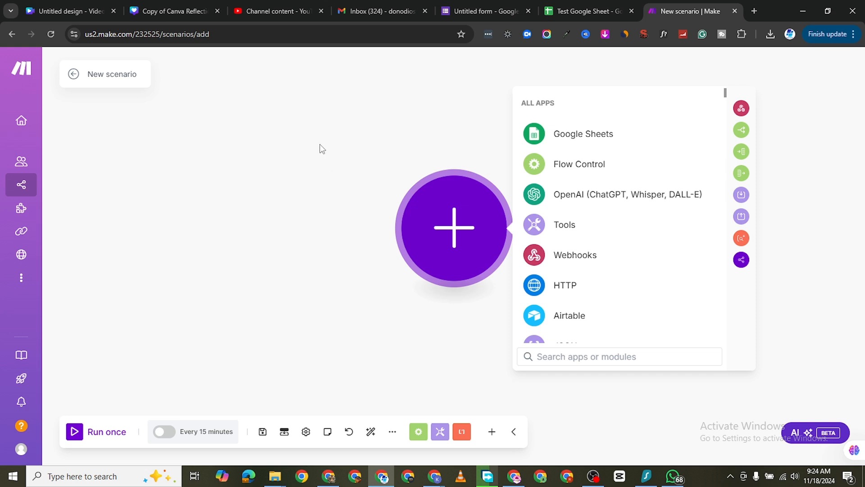
Step: Browse the apps available for the new scenario's first module and search them for "google form"
scroll(584, 225, down, 7)
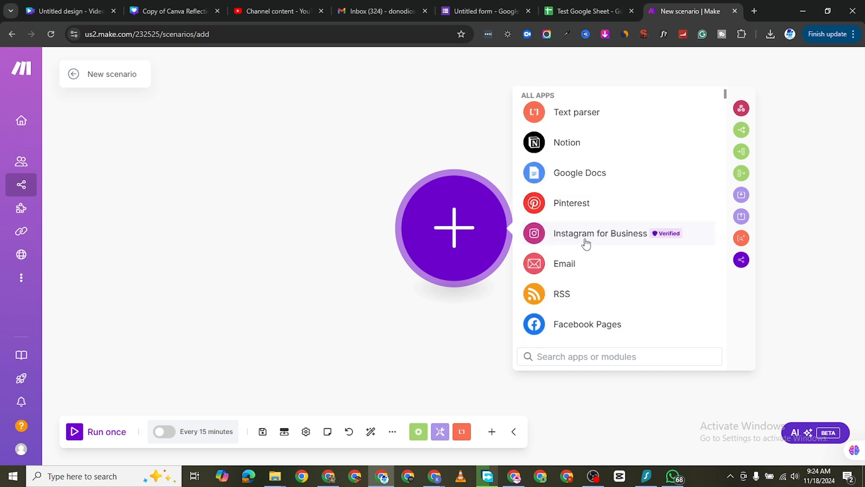
scroll(580, 270, up, 7)
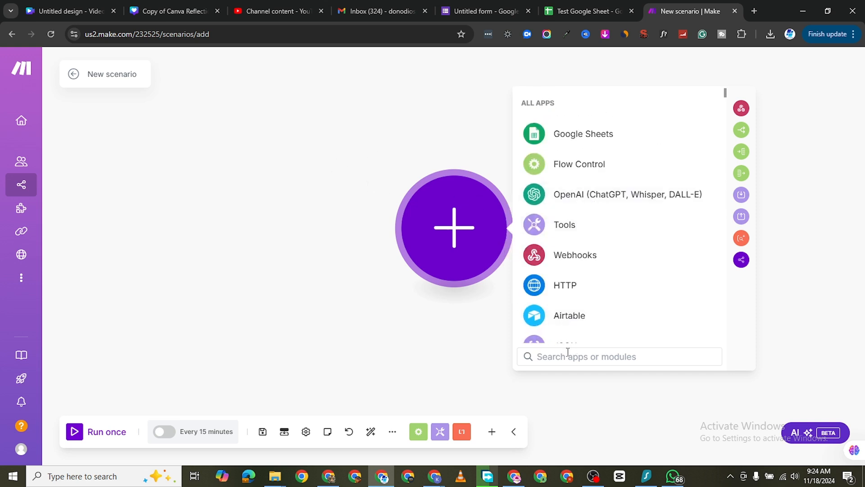
text(form)
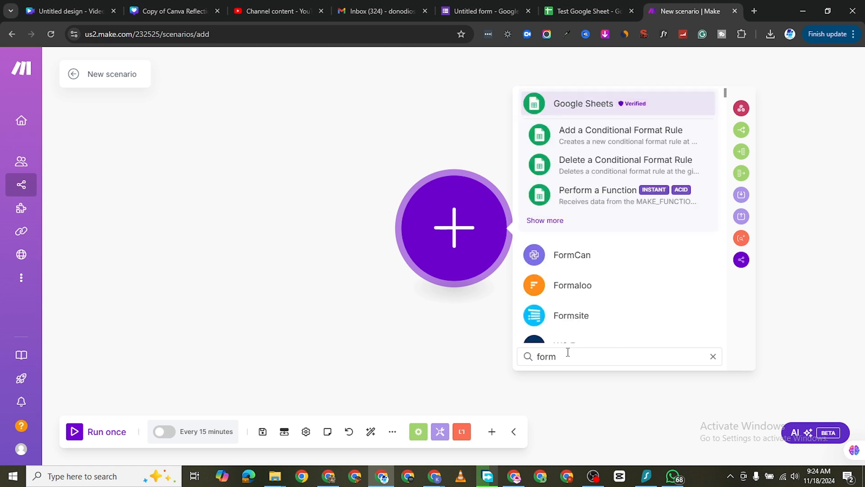
scroll(579, 335, down, 10)
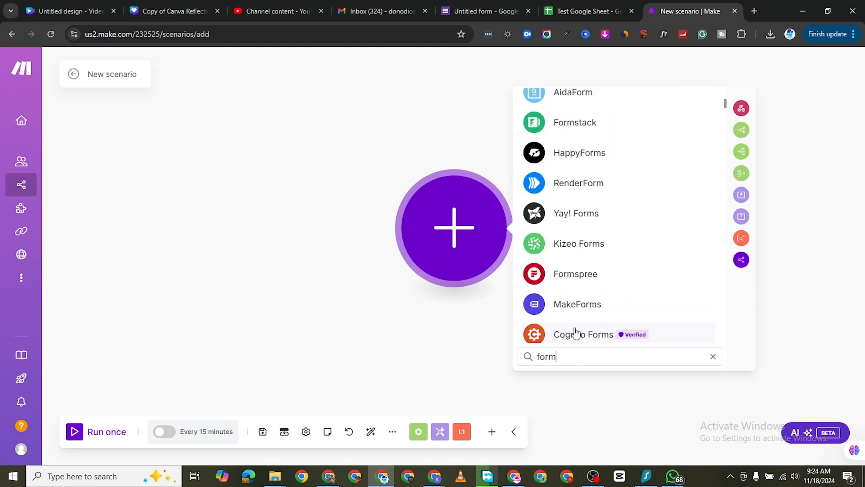
double_click(563, 356)
text(go)
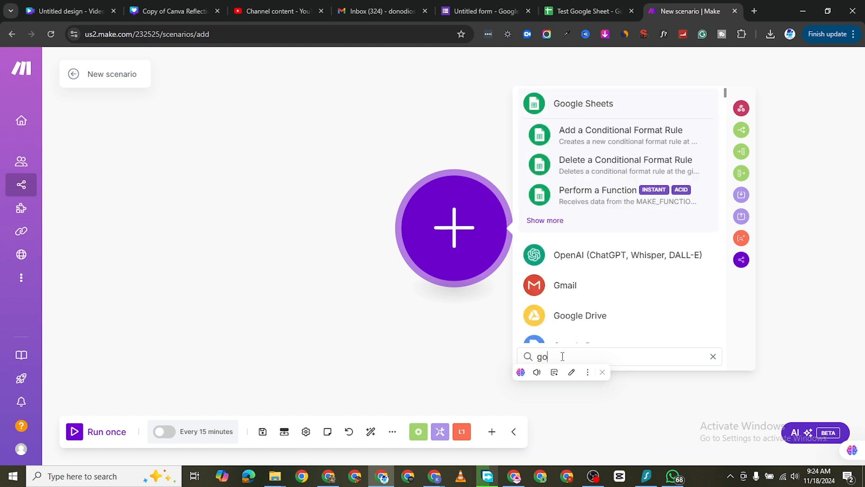
text(ogl)
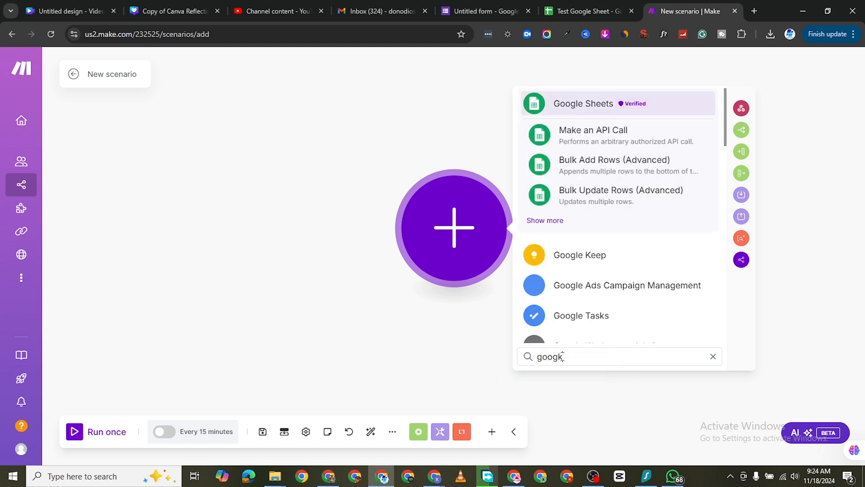
text(e form)
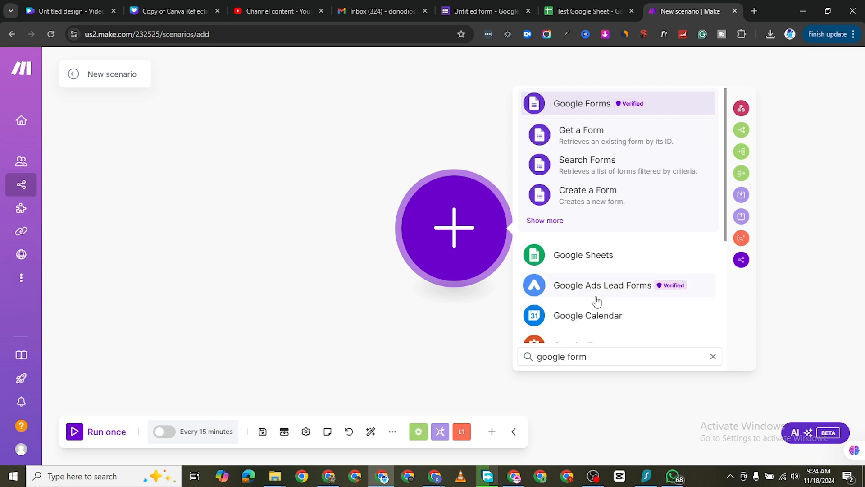
scroll(599, 300, down, 4)
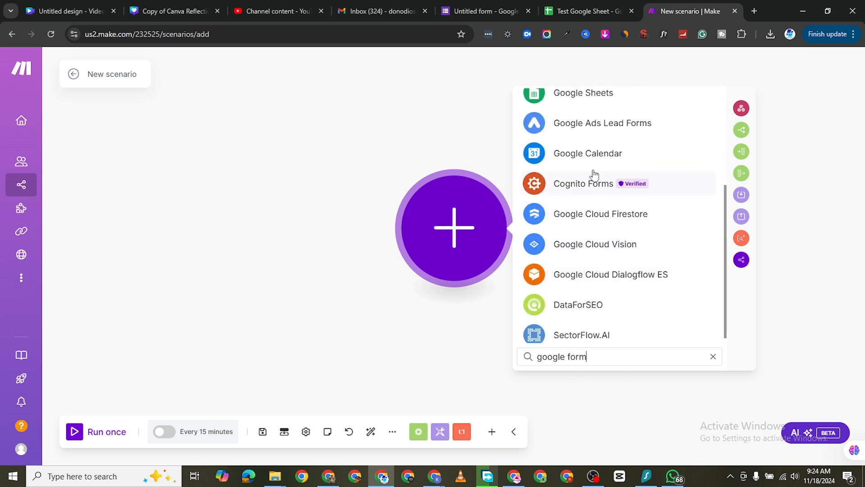
scroll(604, 194, down, 1)
scroll(610, 231, up, 4)
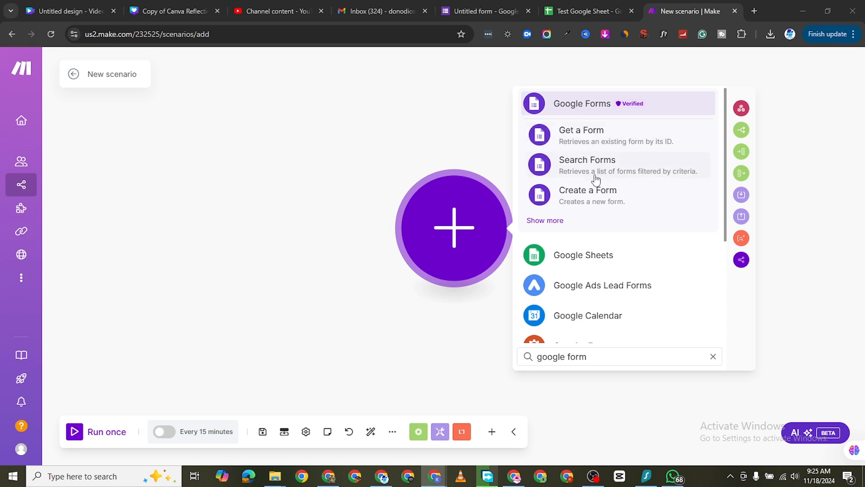
Step: Add the Google Forms Watch Responses module as the scenario's first module and start creating a connection for it
click(546, 221)
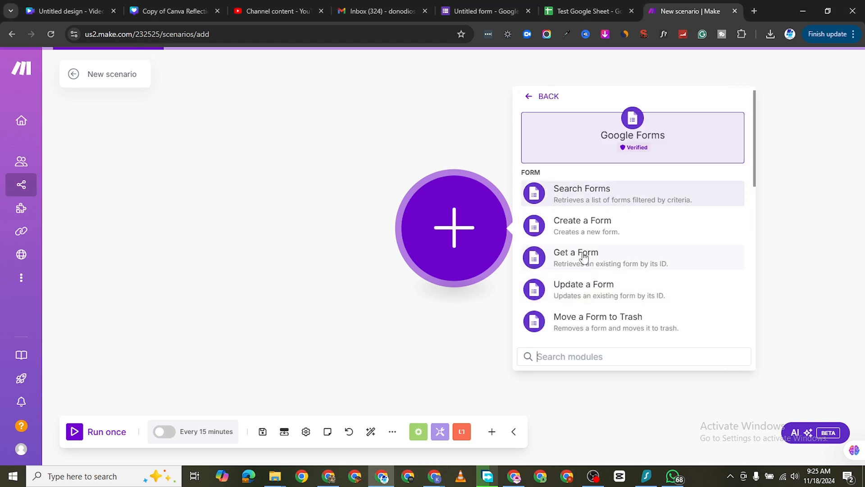
scroll(624, 263, down, 1)
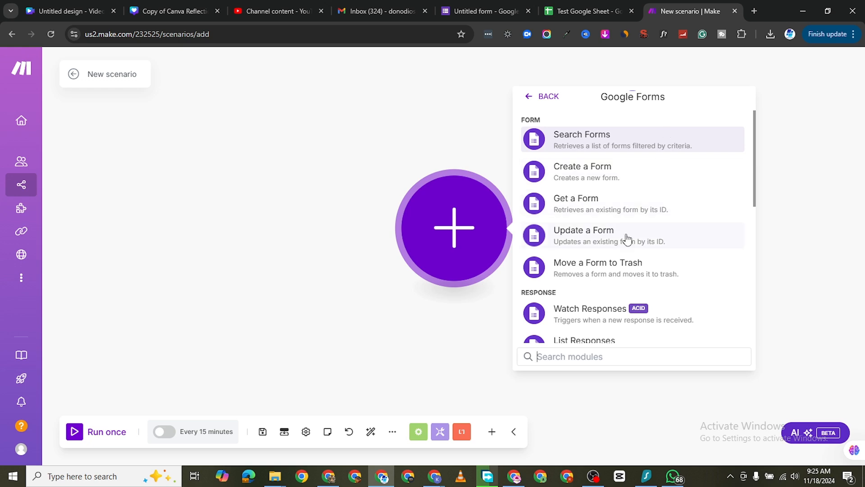
scroll(626, 243, down, 2)
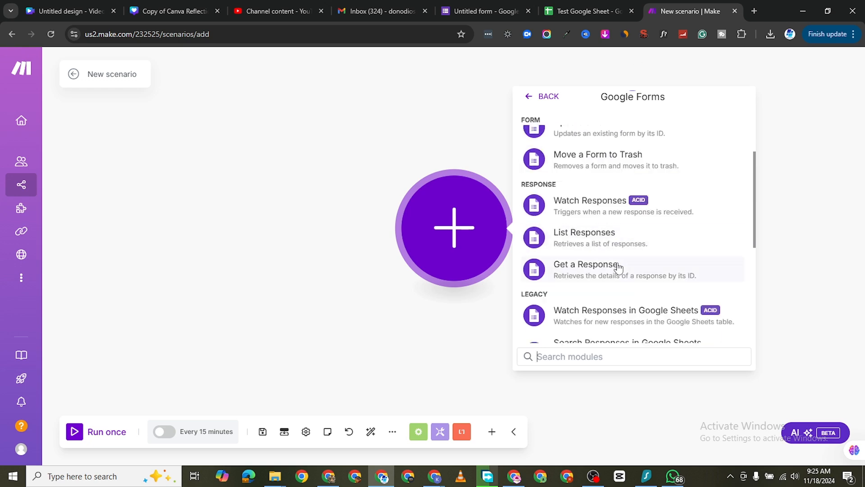
scroll(624, 266, down, 3)
scroll(622, 269, down, 2)
scroll(637, 253, up, 8)
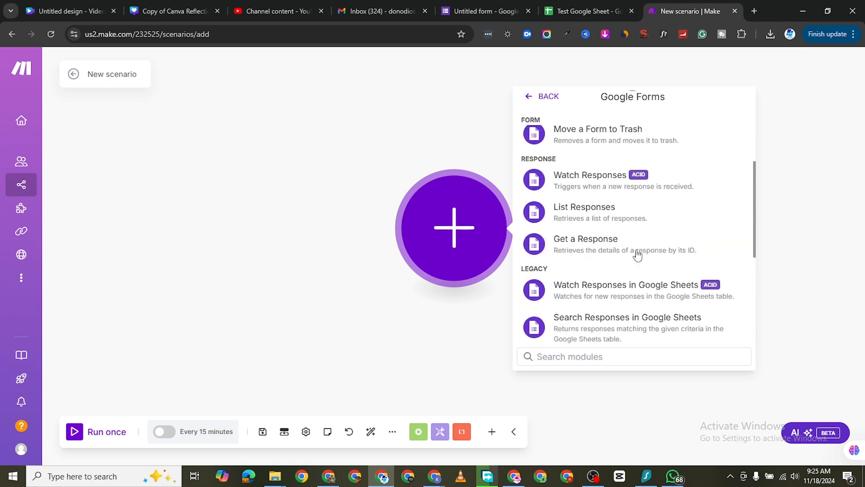
scroll(624, 262, down, 1)
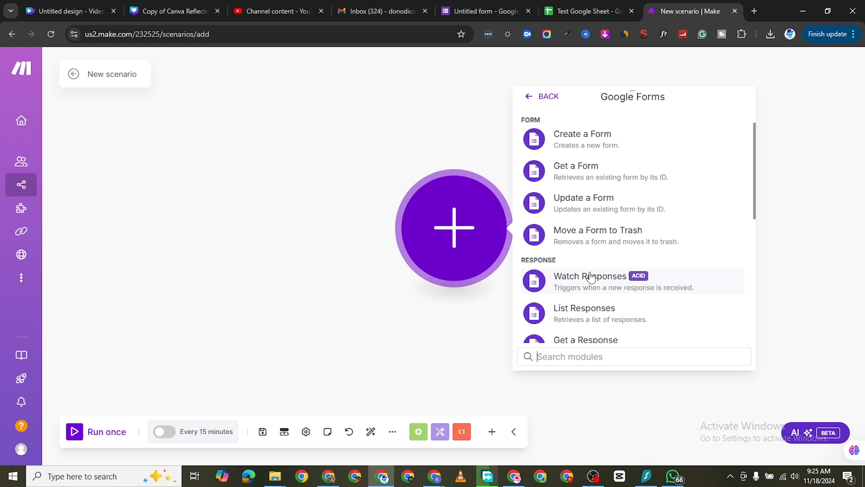
scroll(590, 276, down, 2)
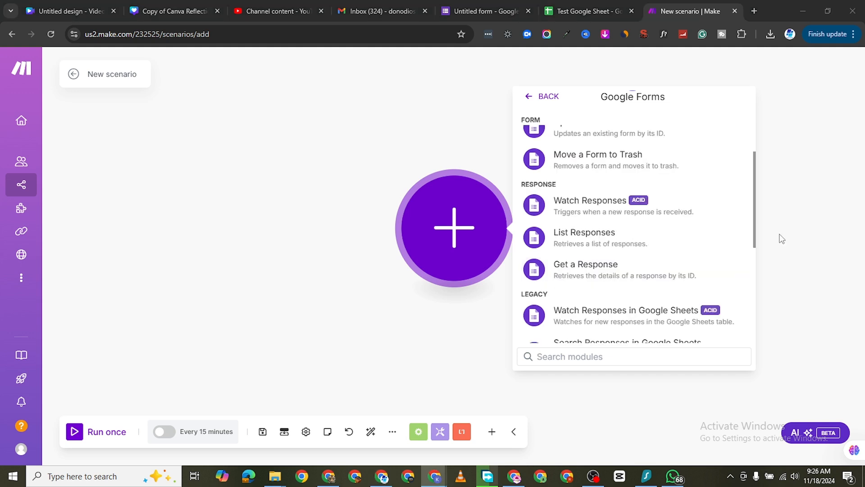
click(623, 211)
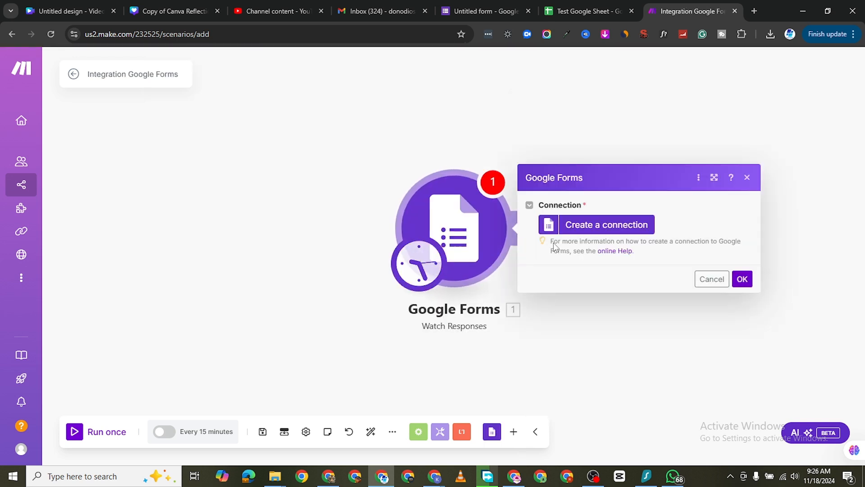
click(602, 225)
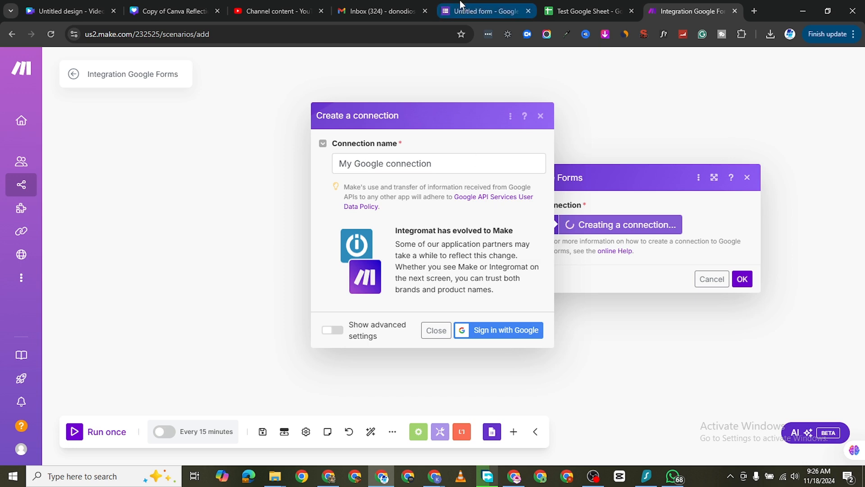
Step: Copy the title of the open Google form, name the form document Test Google Form, and reload the form page
click(484, 11)
scroll(281, 176, up, 10)
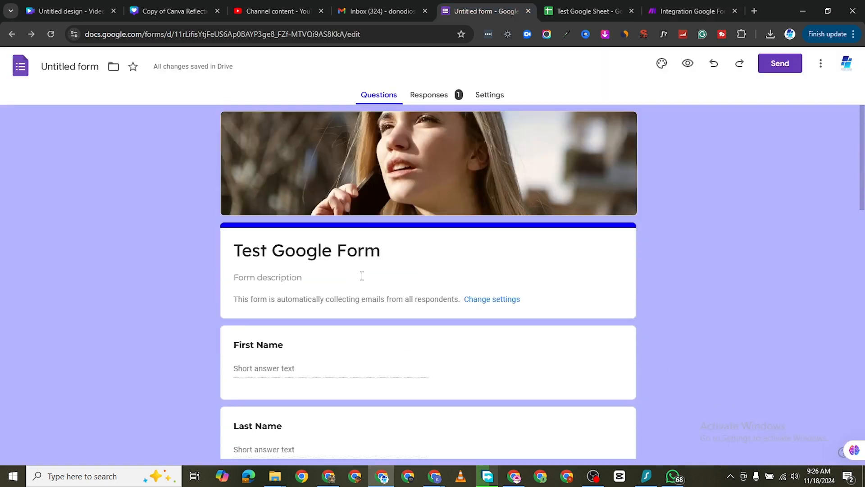
click(291, 251)
double_click(291, 251)
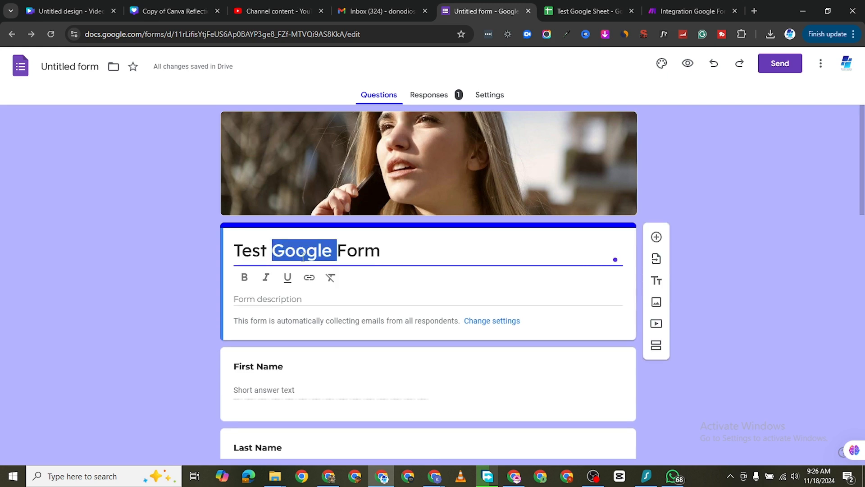
triple_click(291, 251)
right_click(302, 255)
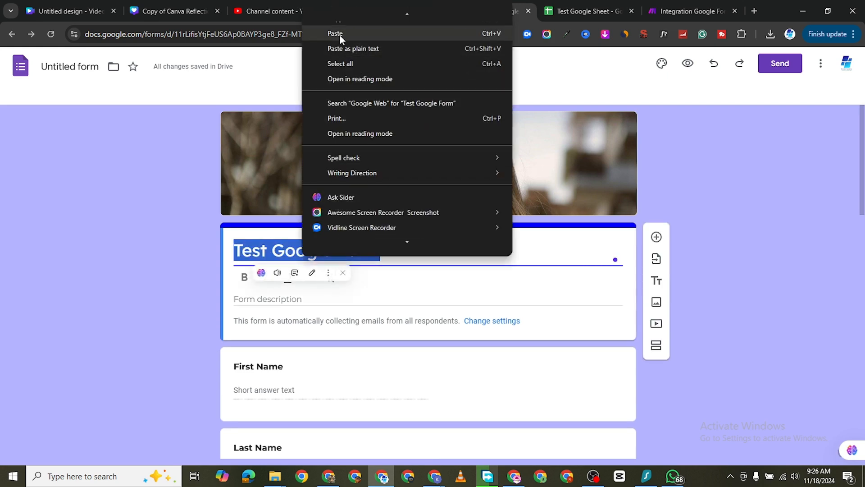
scroll(341, 45, up, 2)
click(346, 53)
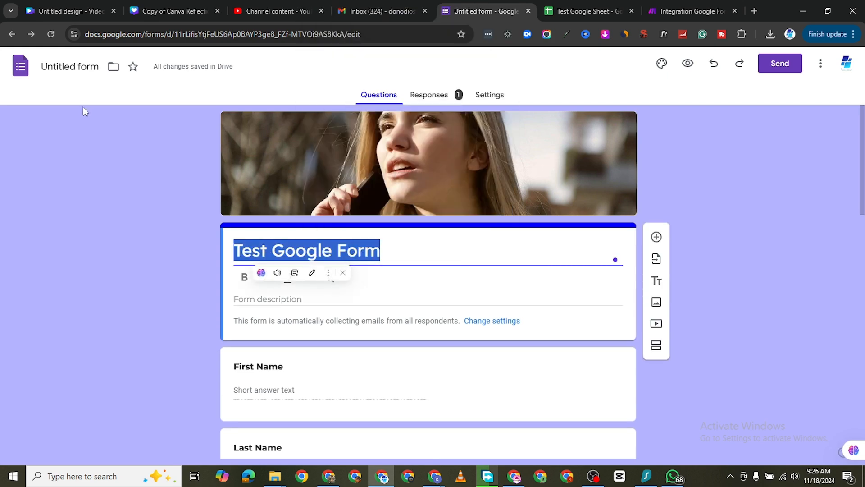
click(72, 67)
click(112, 153)
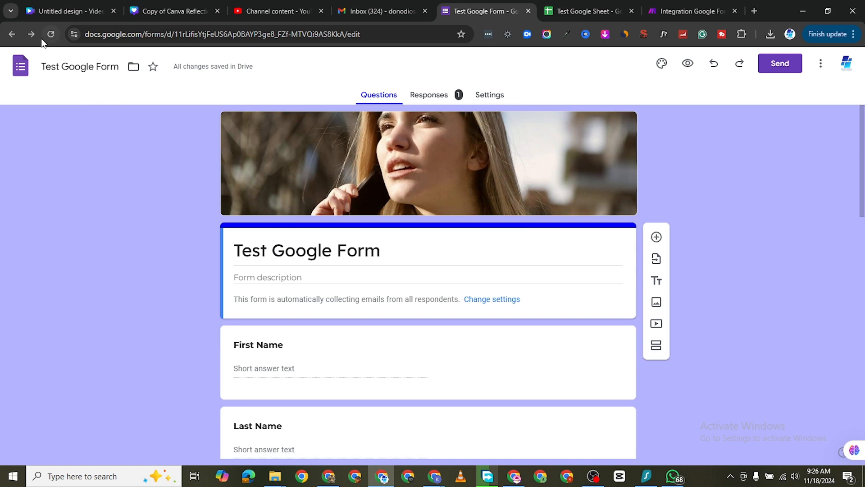
click(52, 35)
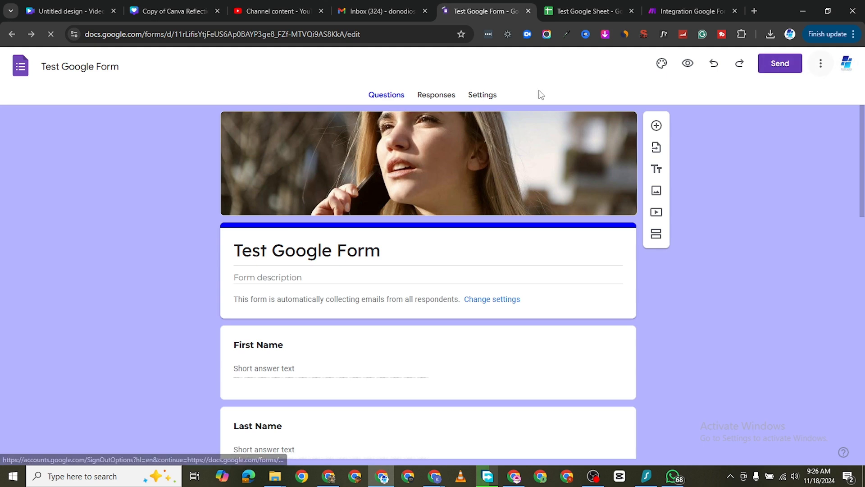
Step: Return to Make and create My Google connection by signing in with Google
click(688, 11)
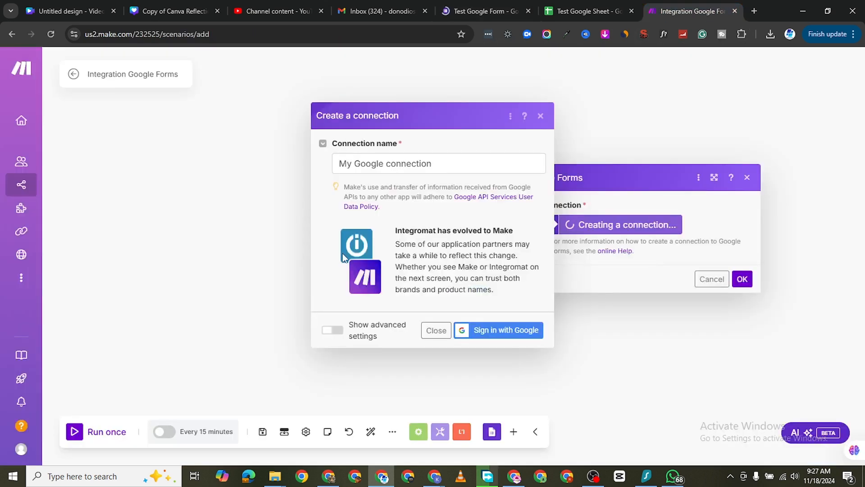
click(508, 329)
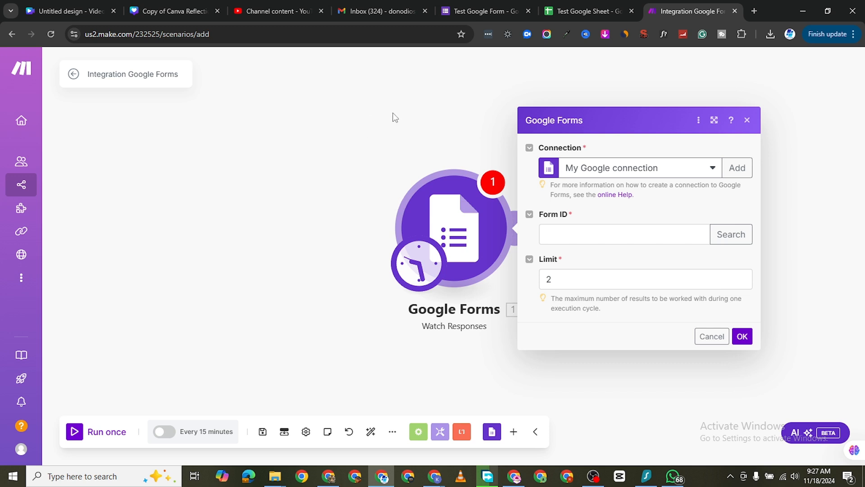
Step: Copy the form ID from the Test Google Form's web address and paste it as the Watch Responses module's Form ID
click(455, 13)
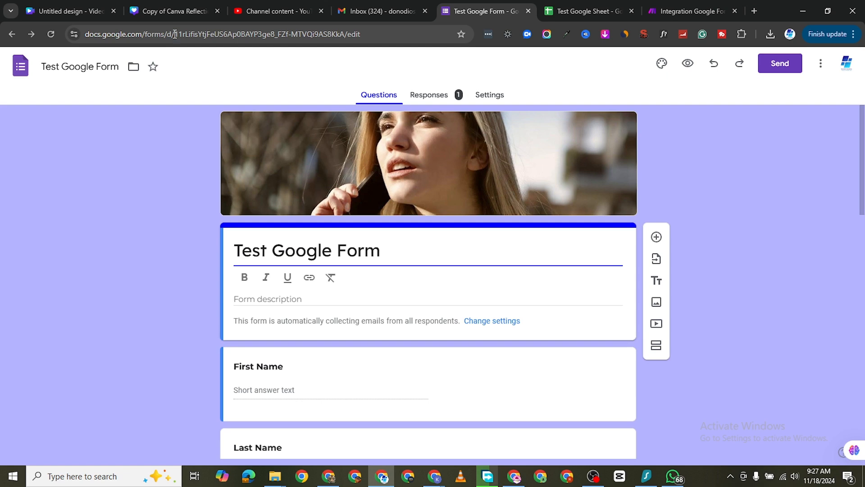
drag(175, 34, 348, 25)
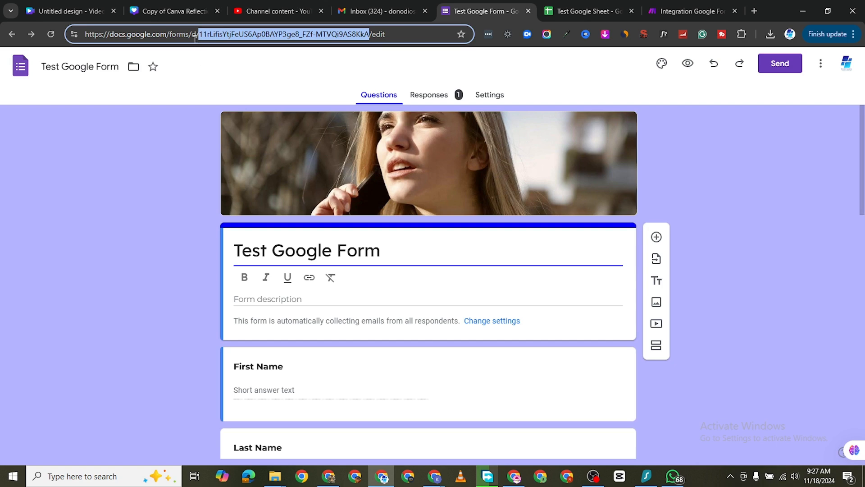
right_click(324, 37)
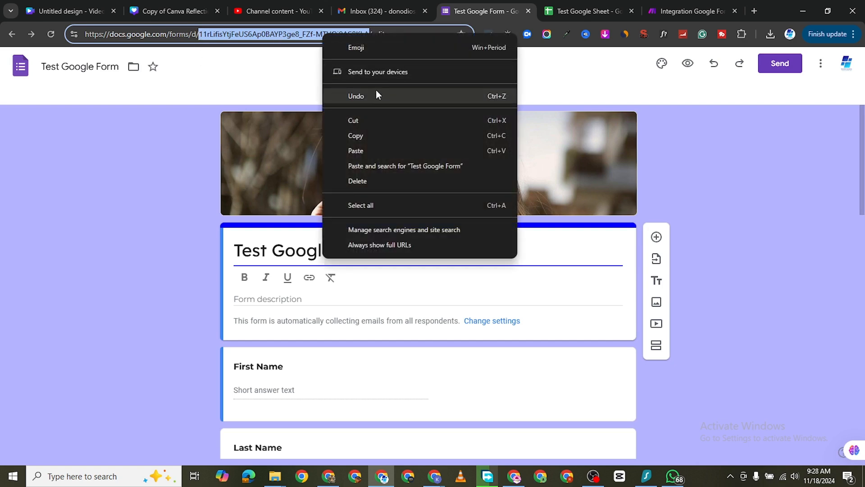
click(372, 134)
click(677, 12)
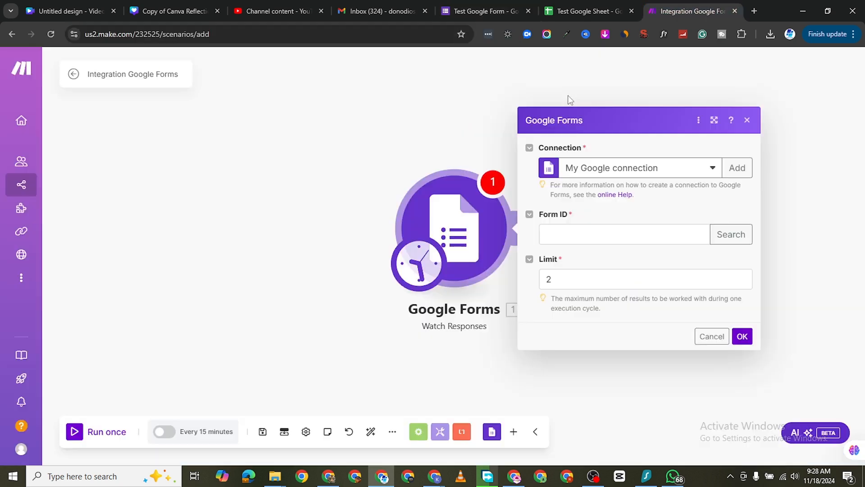
right_click(618, 234)
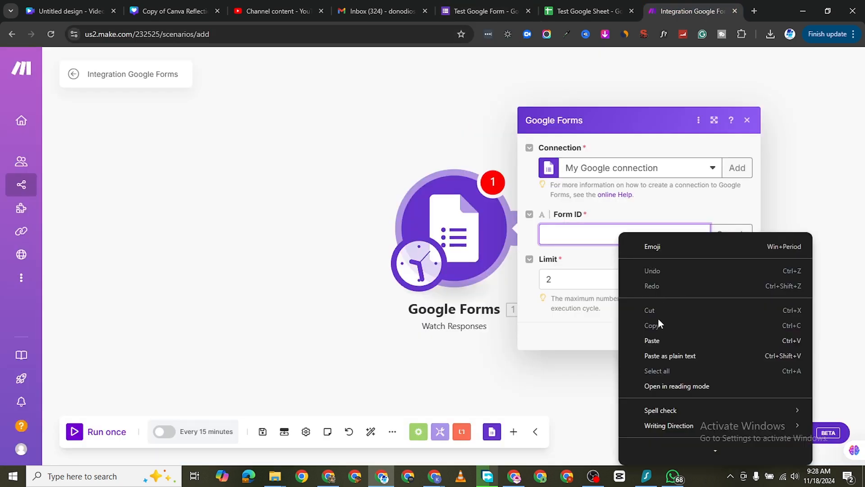
click(663, 340)
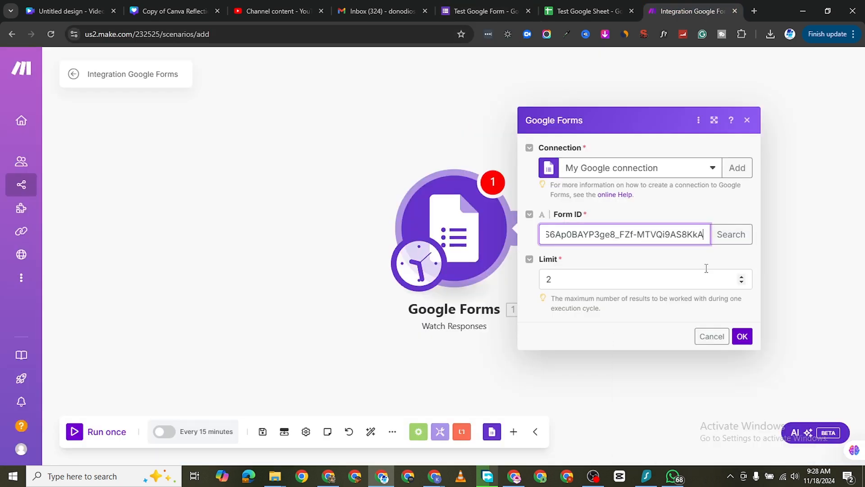
Step: Search for the module's form by the document title "Test Google Form", excluding shared drive and trashed forms
click(730, 235)
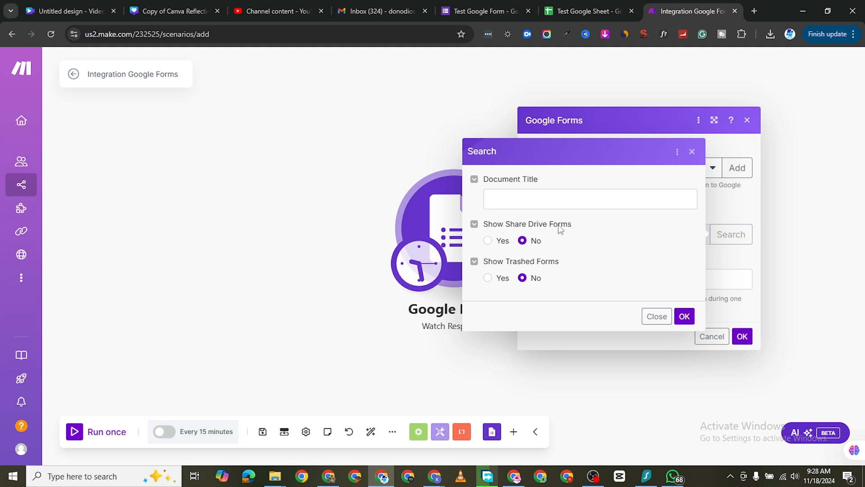
click(552, 203)
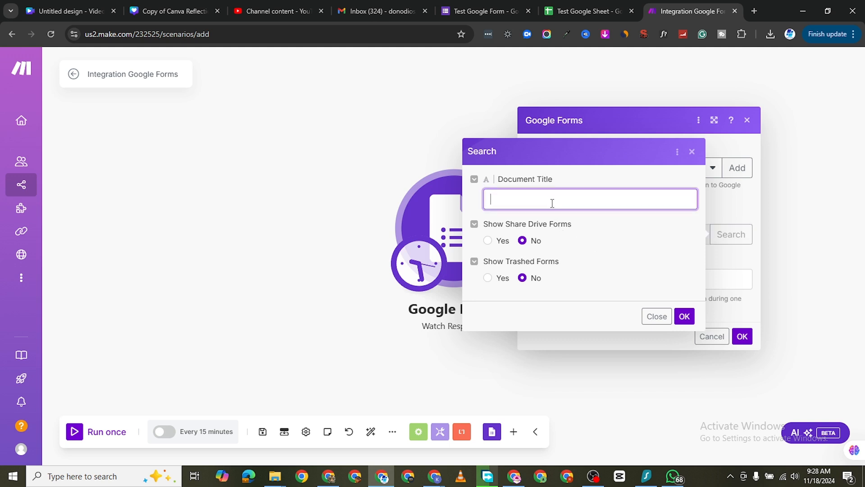
text(Se)
key(BackSpace)
key(BackSpace)
text(Test Google Form)
click(684, 316)
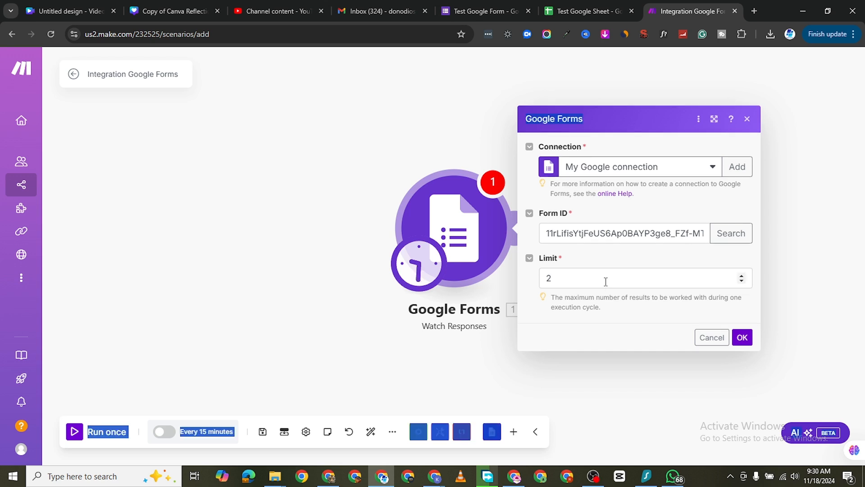
Step: Adjust the Watch Responses result limit and confirm the module with From now on as its starting point
click(603, 278)
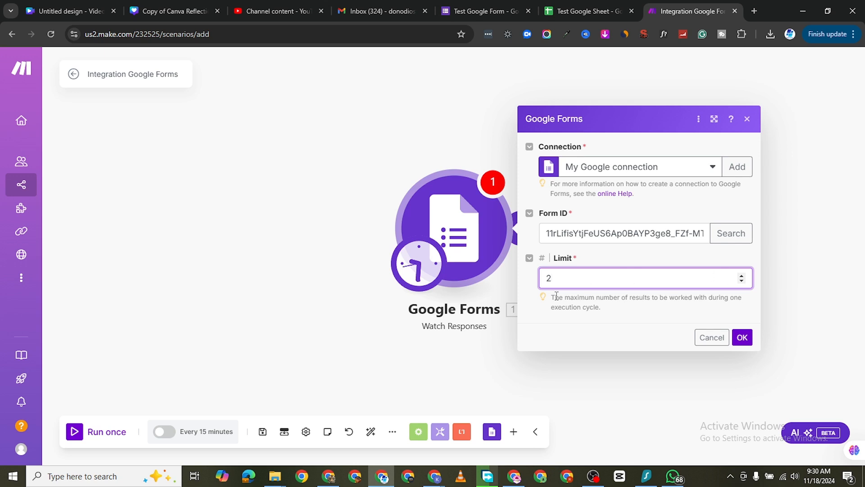
click(741, 274)
click(741, 338)
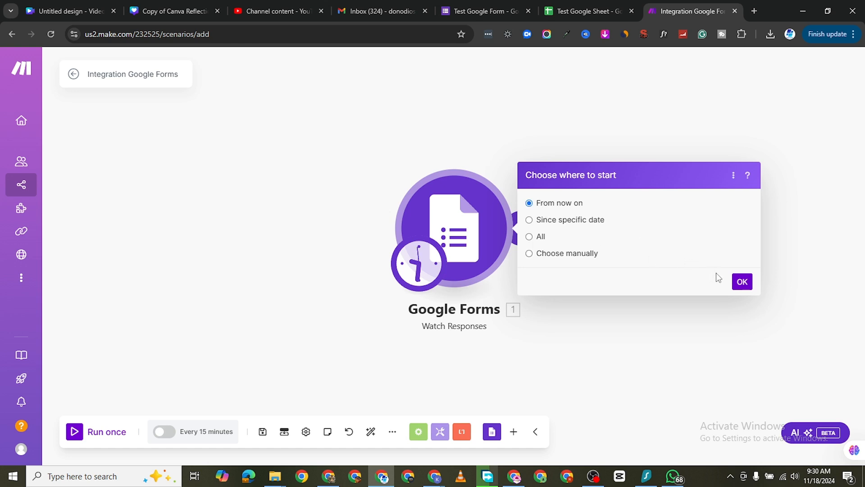
click(741, 282)
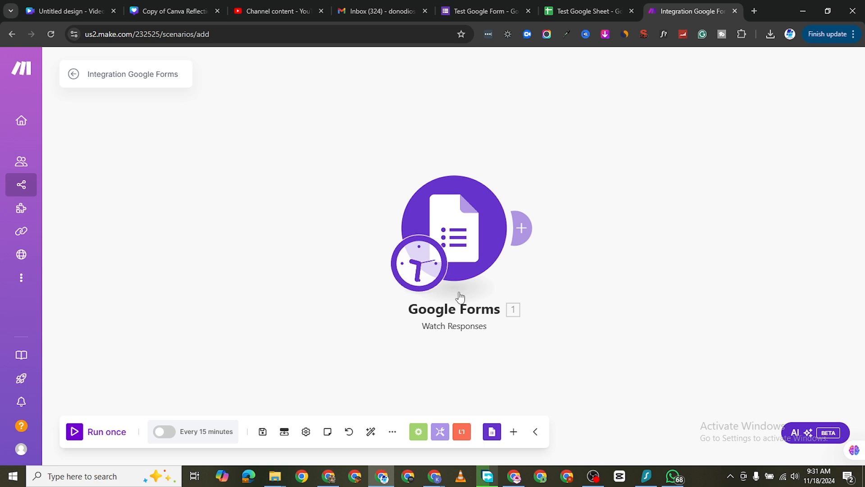
Step: Save the Integration Google Forms scenario
key(alt+Tab)
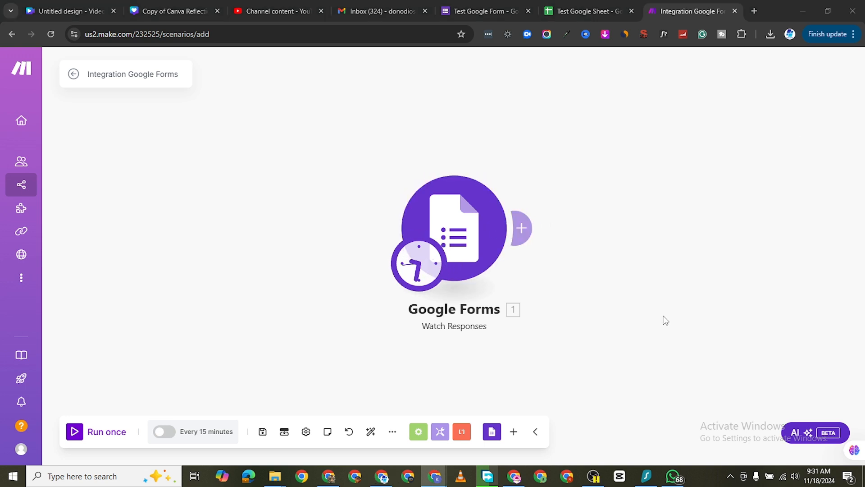
click(265, 434)
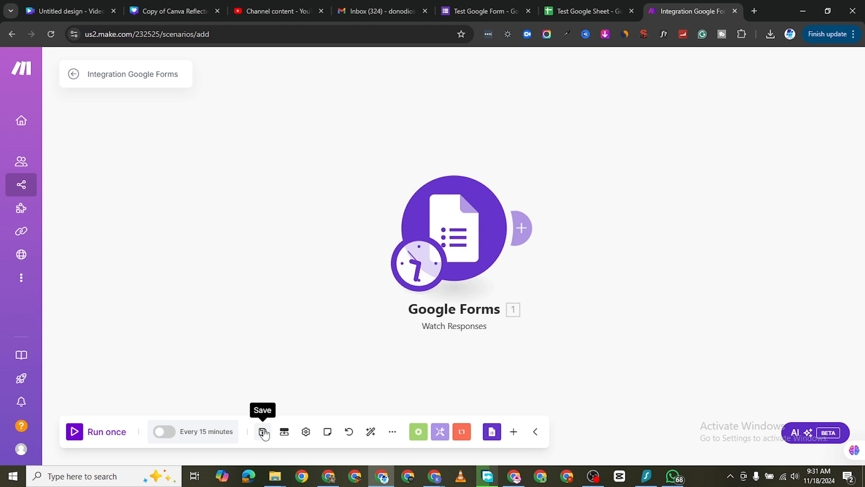
click(264, 433)
click(264, 433)
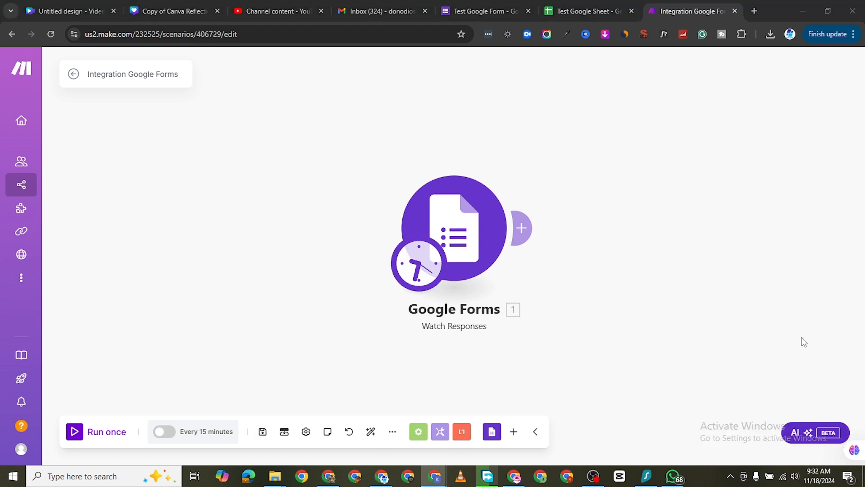
Step: View the list of all scenarios and the blank new-scenario editor, and reopen the Integration Google Forms scenario for editing
mouse_move(81, 232)
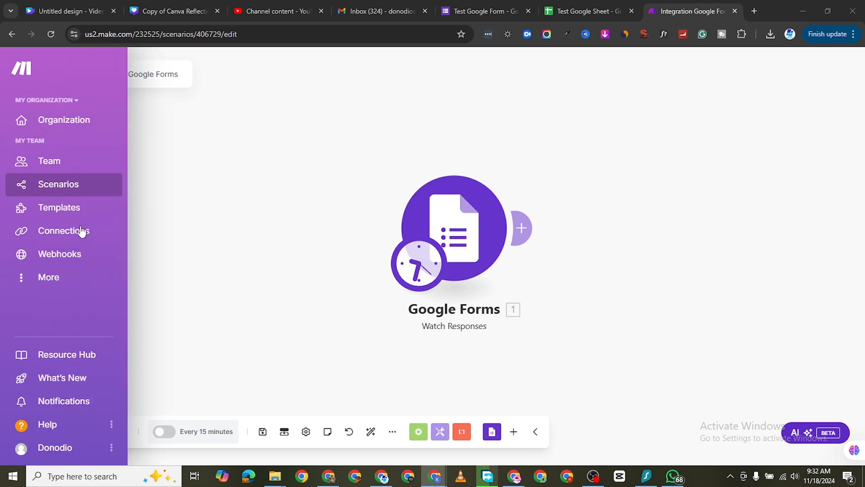
click(57, 188)
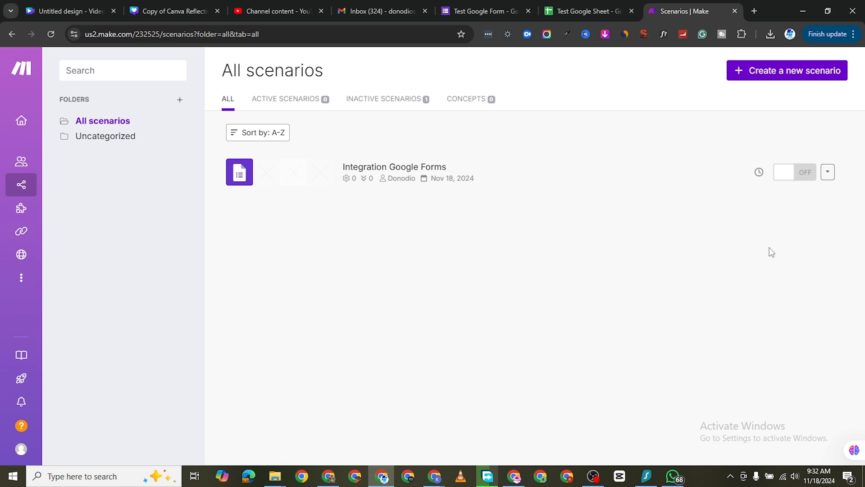
click(781, 76)
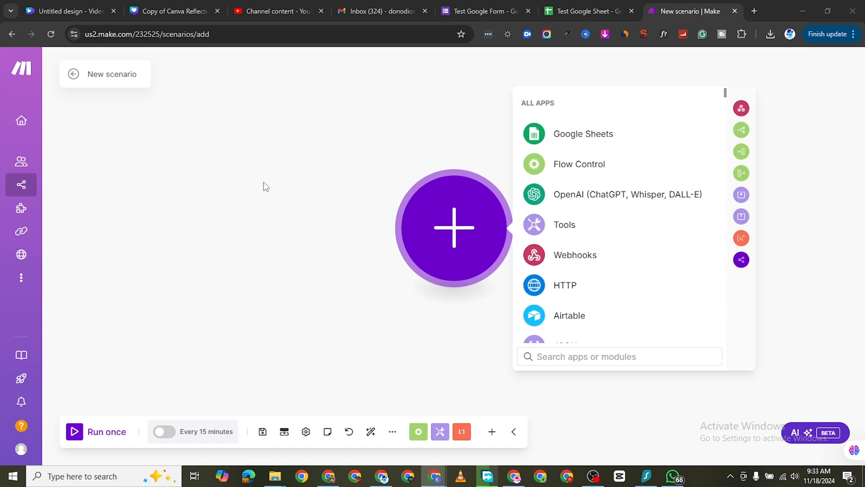
click(37, 183)
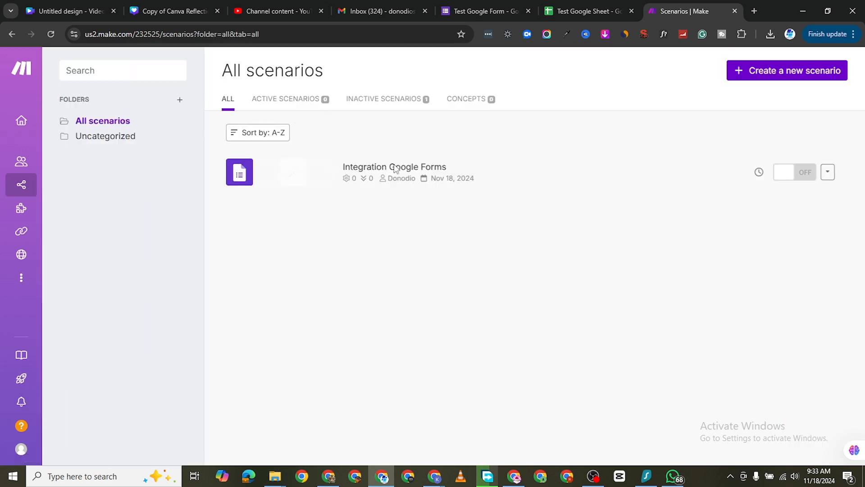
click(403, 171)
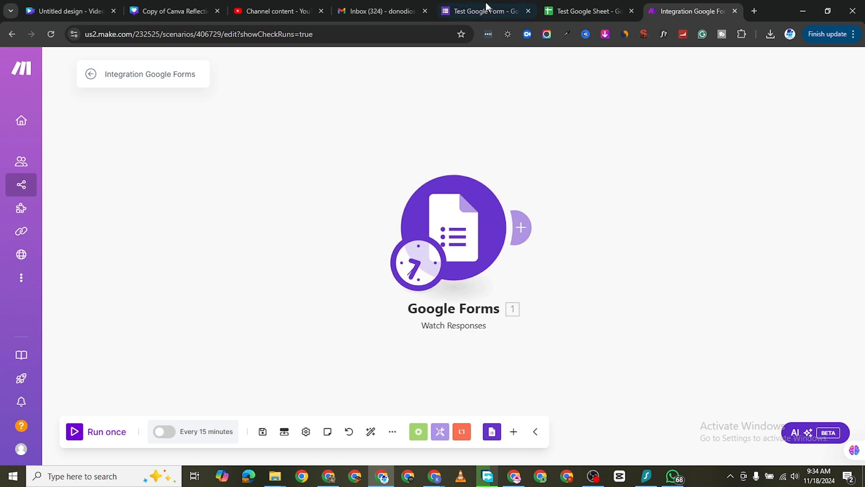
Step: Examine the Test Google Form's description and its First Name, Last Name and Email Address questions
click(469, 12)
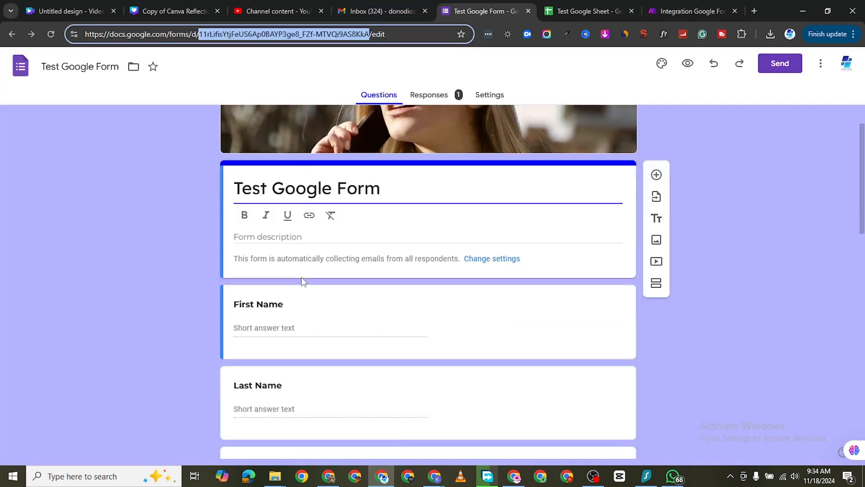
scroll(303, 281, down, 1)
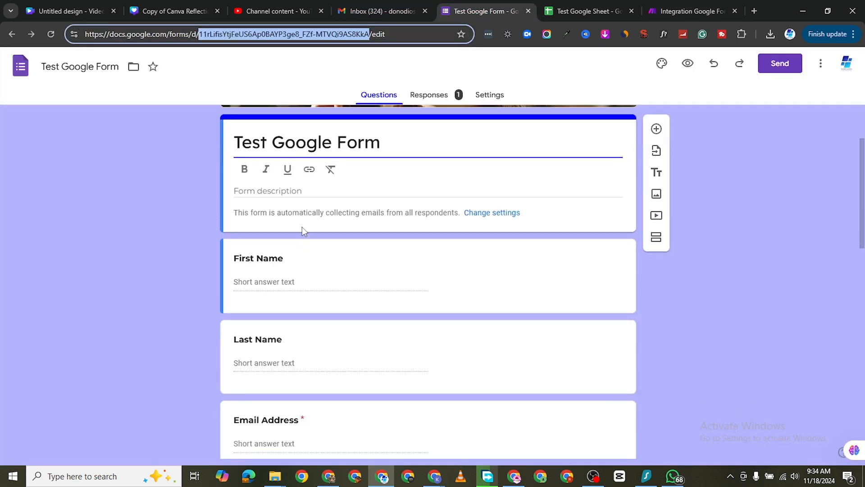
click(289, 191)
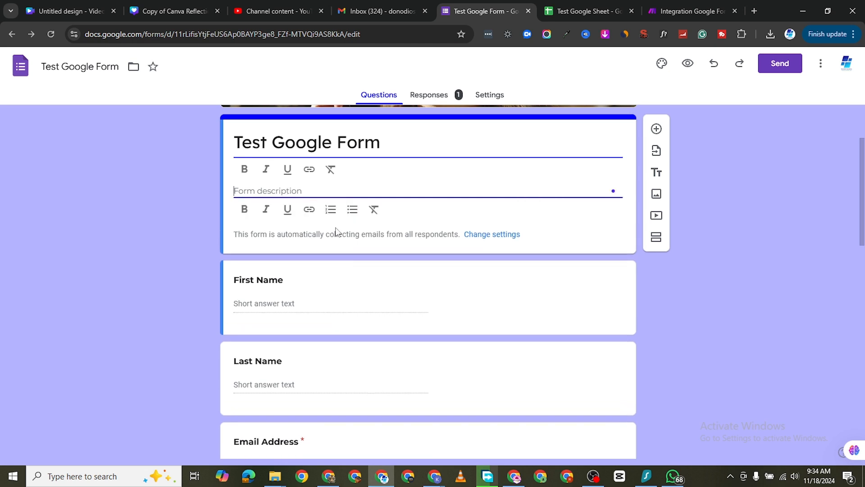
scroll(387, 196, up, 2)
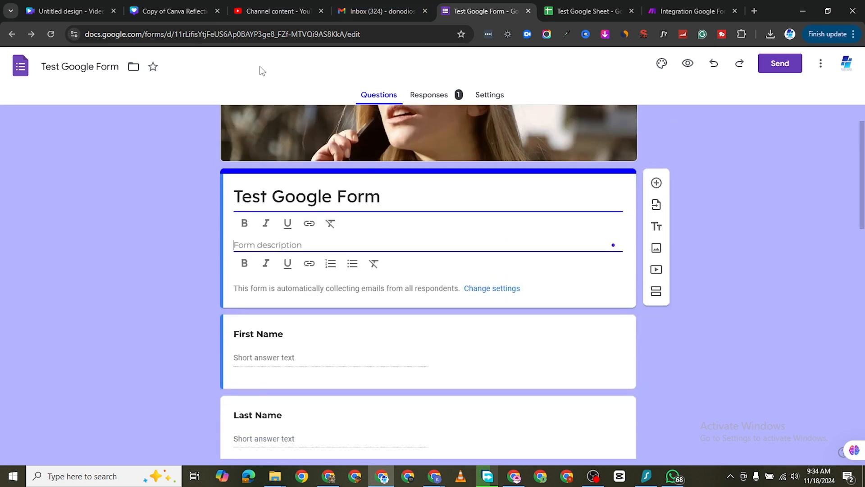
scroll(345, 341, down, 2)
scroll(294, 228, up, 1)
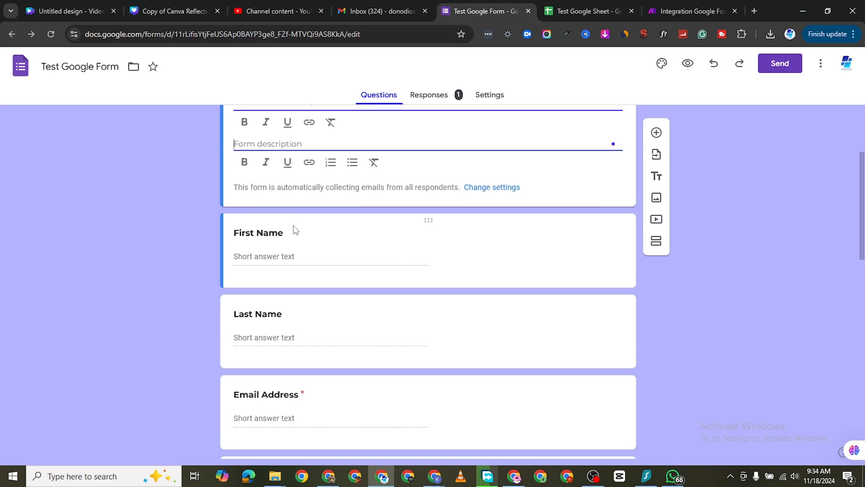
click(268, 304)
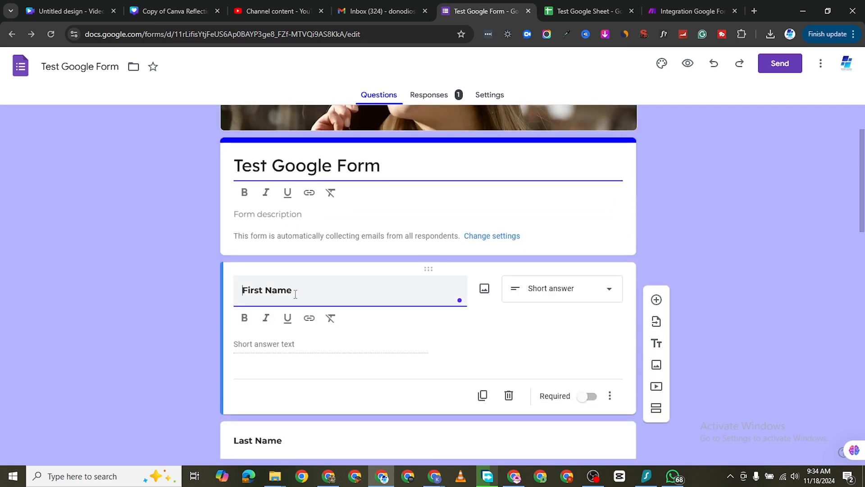
scroll(296, 294, down, 1)
click(287, 292)
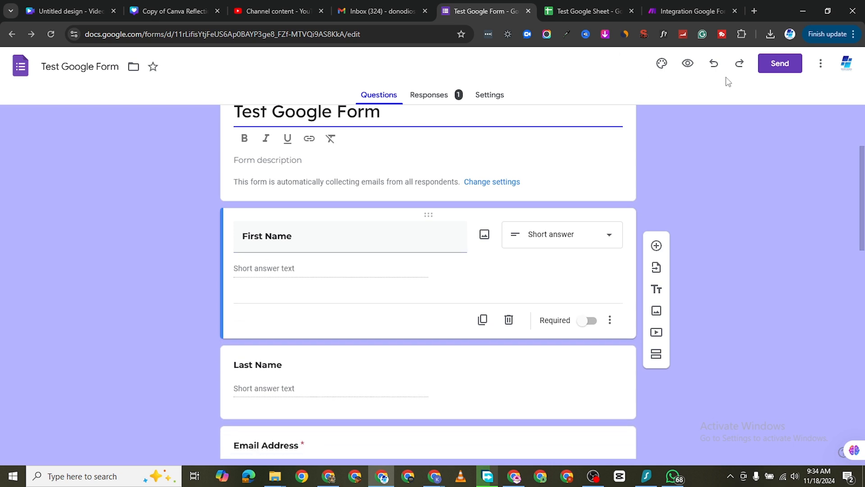
Step: Preview the Test Google Form as a respondent and compare the preview page with the form editor
click(687, 64)
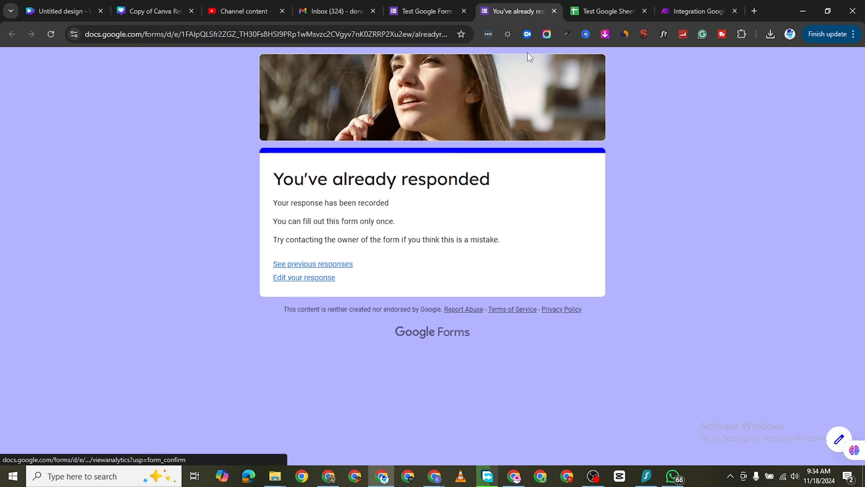
click(416, 6)
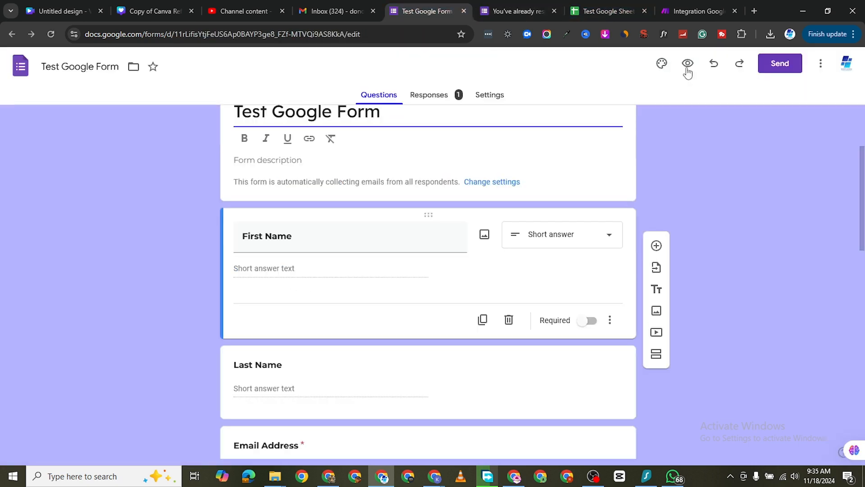
click(477, 12)
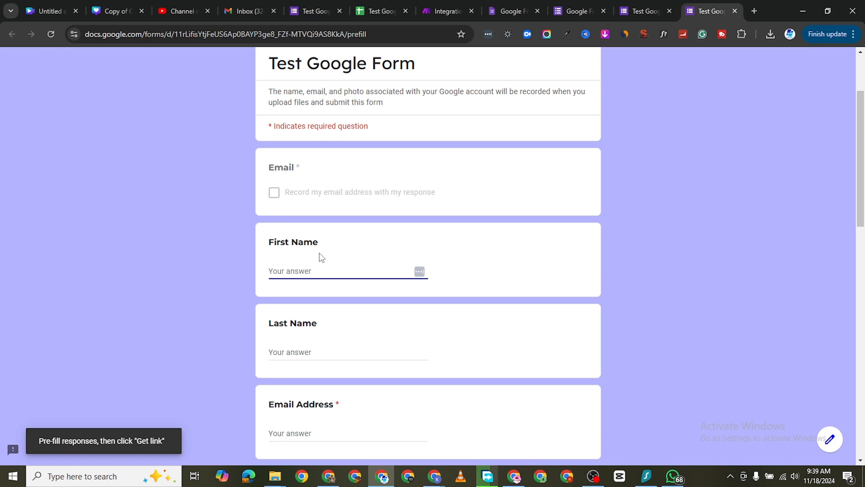
Step: Fill in the respondent's first name and last name on the Test Google Form and continue to the remaining questions
text(John)
scroll(295, 291, down, 2)
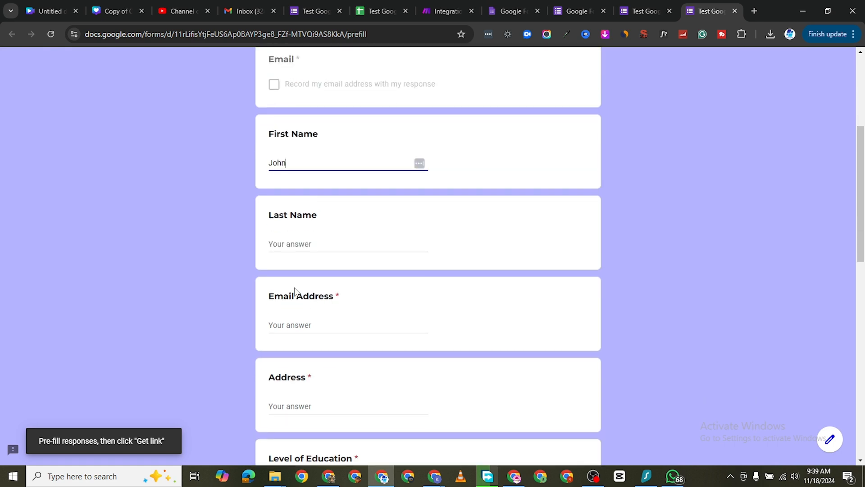
click(309, 247)
text(Blaze)
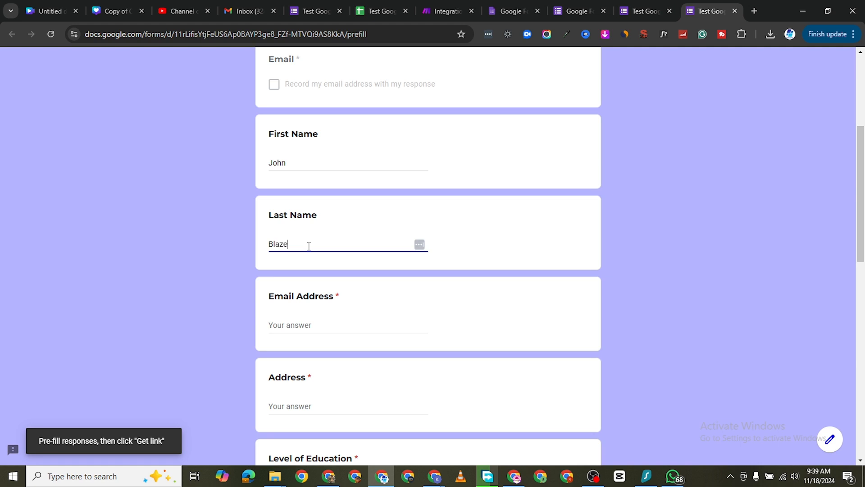
scroll(332, 276, down, 3)
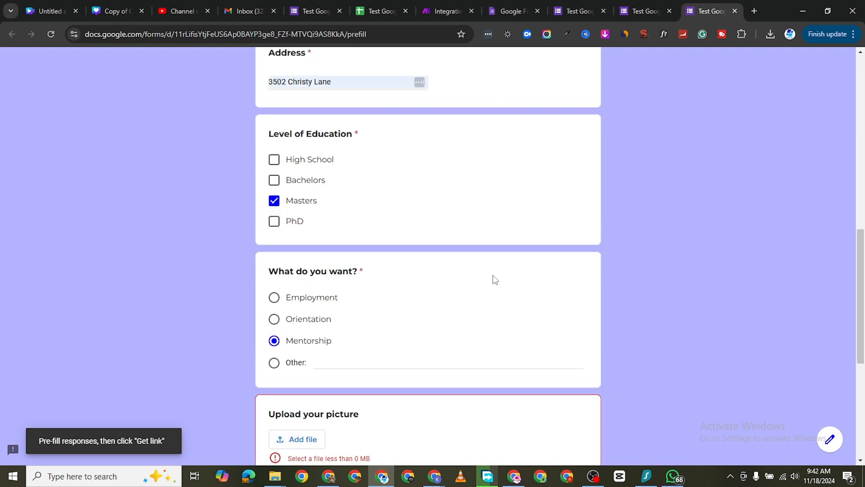
scroll(492, 280, down, 5)
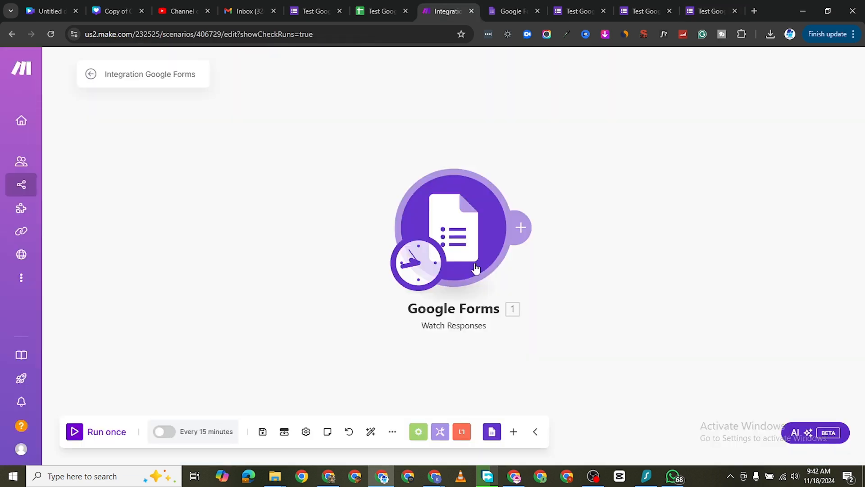
Step: Run the Integration Google Forms scenario once and inspect the Answers collection in the Operation 1 output of Watch Responses
click(74, 432)
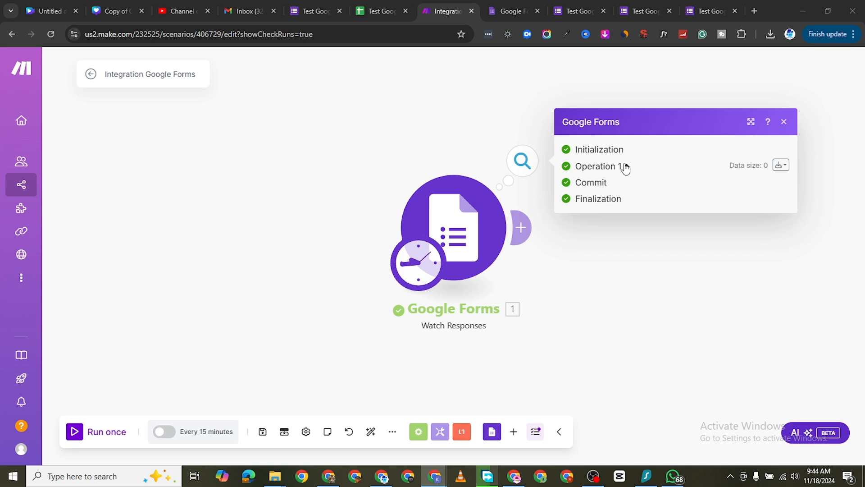
click(625, 166)
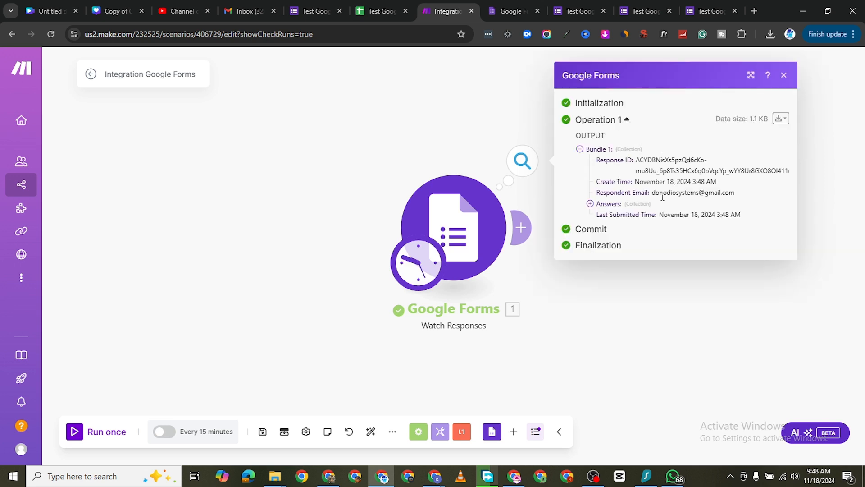
click(590, 204)
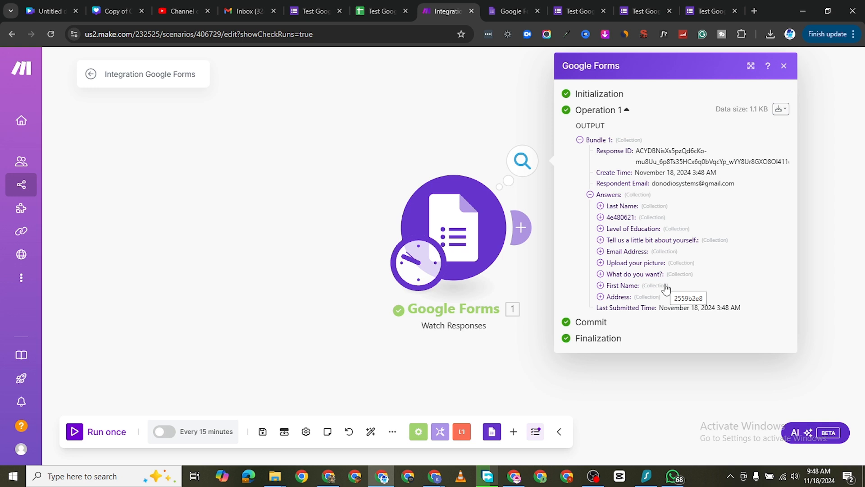
click(784, 66)
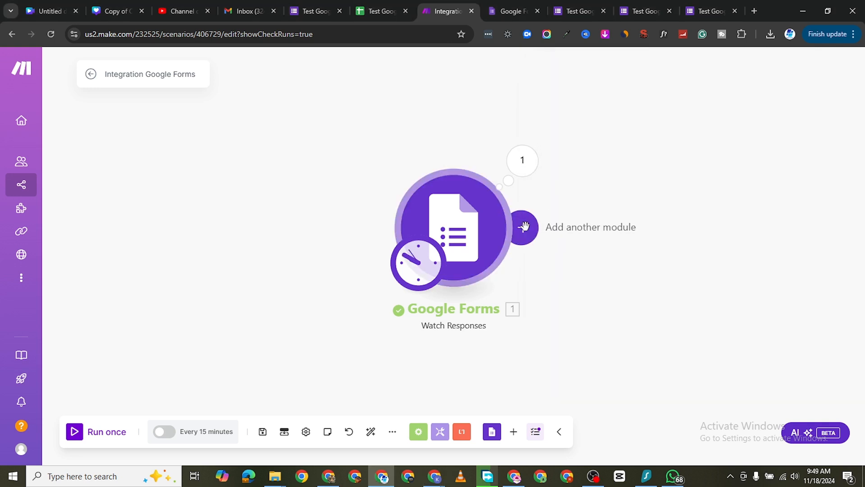
Step: Start another module after Watch Responses and browse the apps available for it
right_click(612, 213)
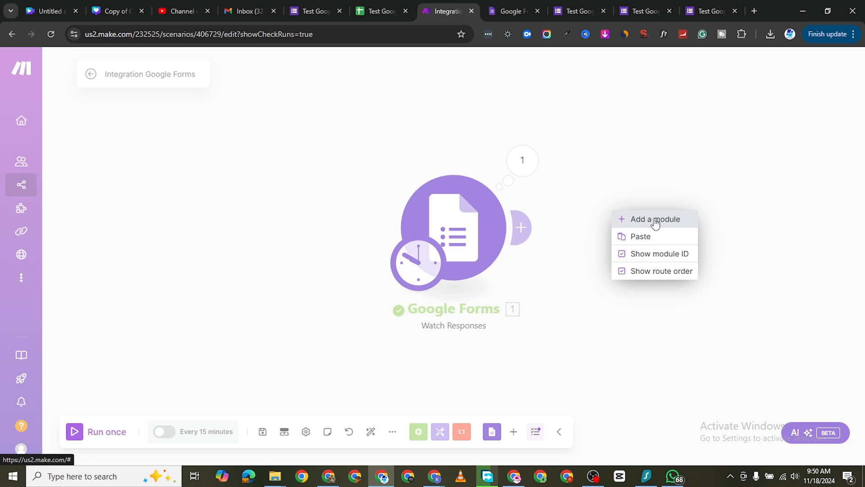
click(647, 139)
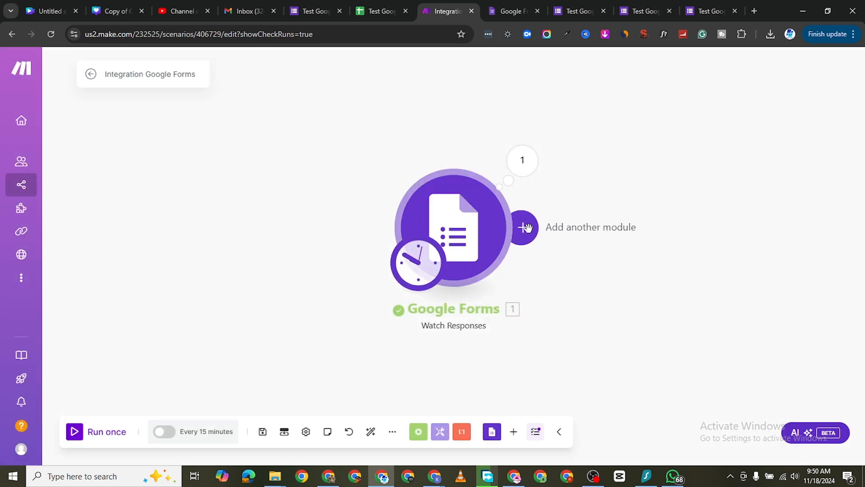
click(528, 228)
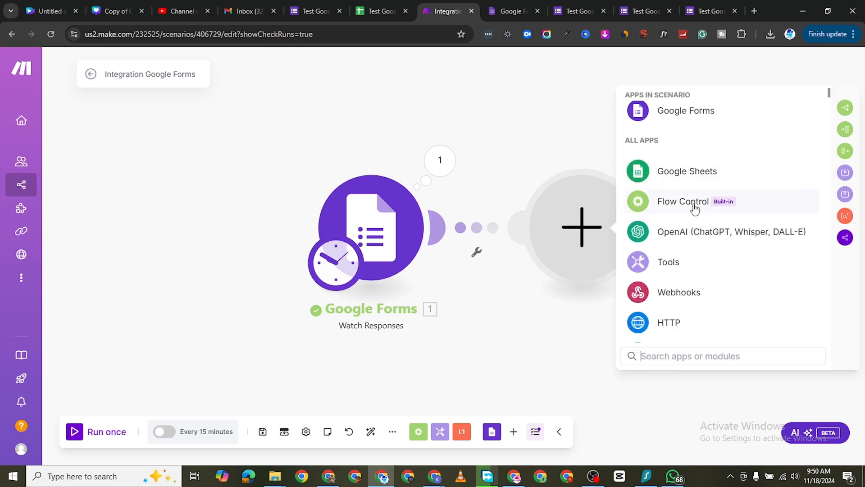
scroll(672, 207, down, 5)
scroll(696, 215, down, 18)
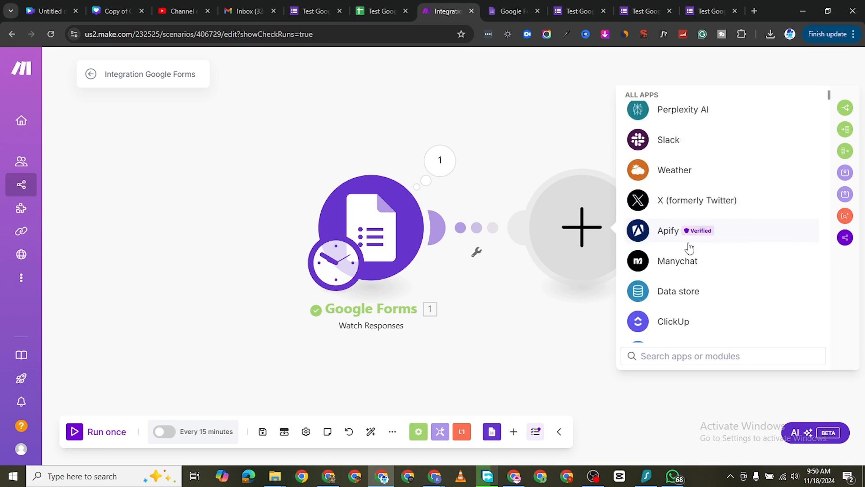
scroll(689, 248, down, 20)
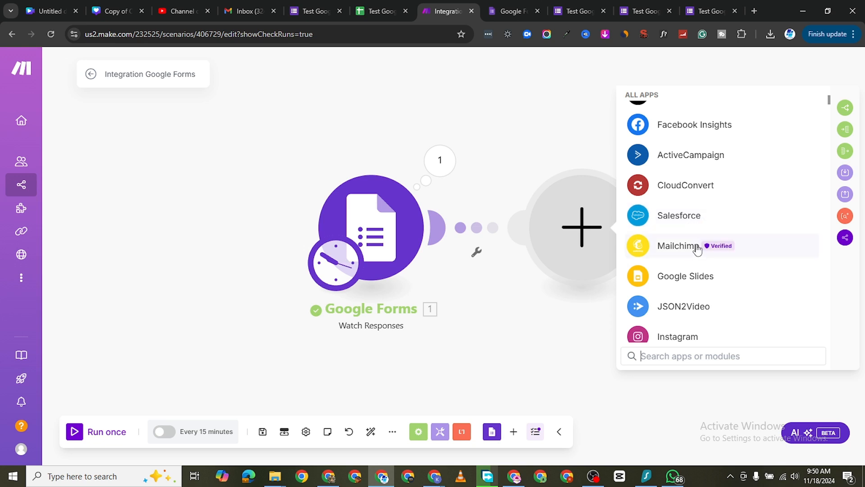
scroll(680, 256, down, 4)
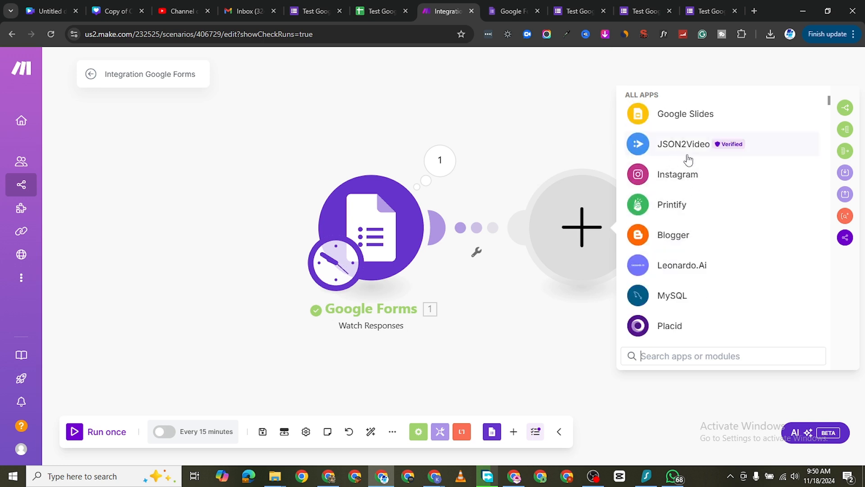
scroll(677, 241, down, 3)
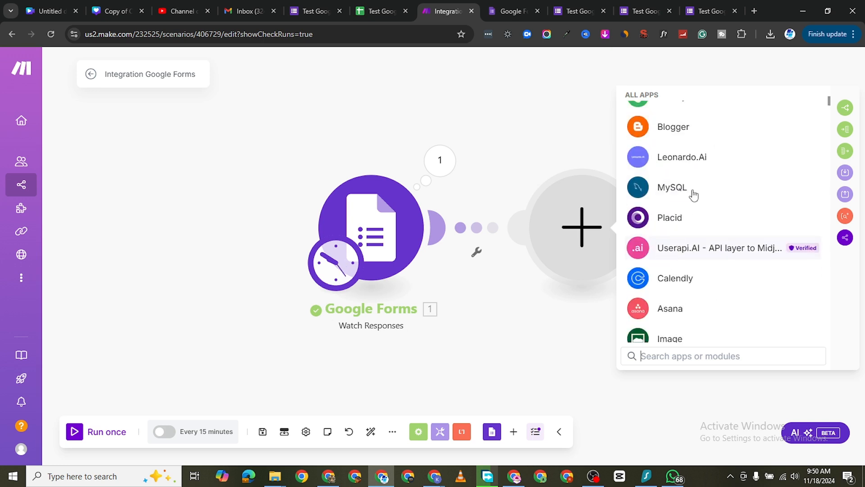
scroll(695, 262, down, 3)
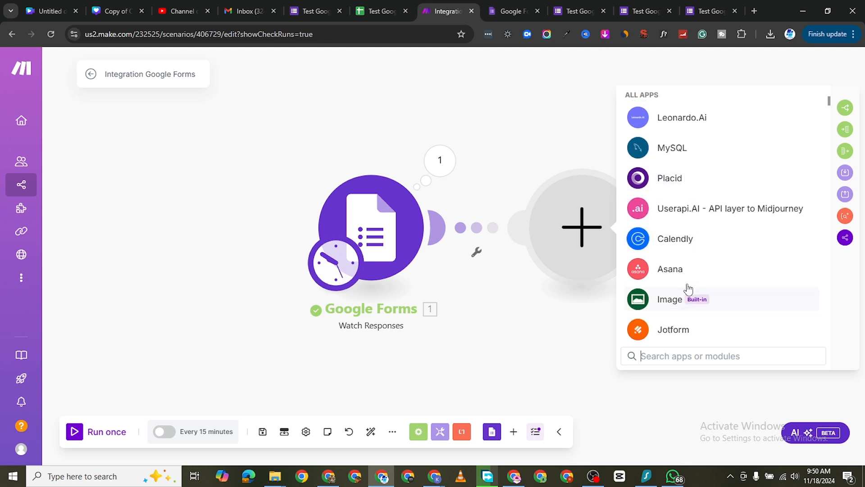
scroll(685, 292, down, 4)
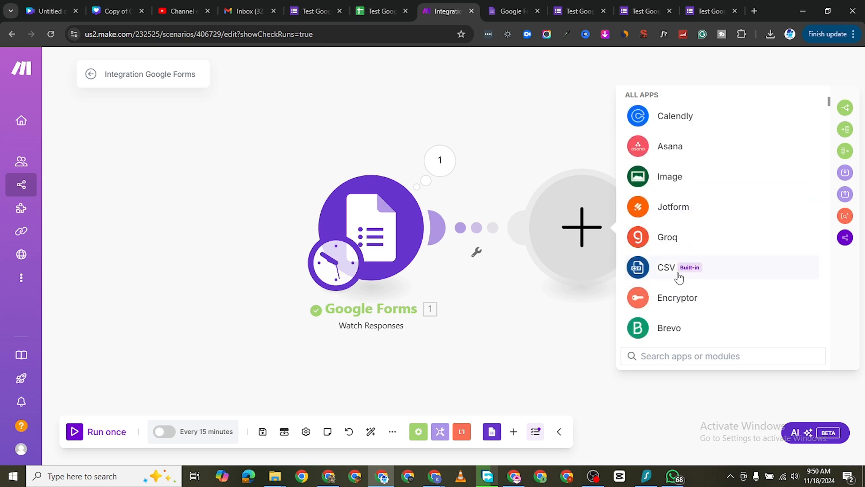
scroll(721, 294, down, 12)
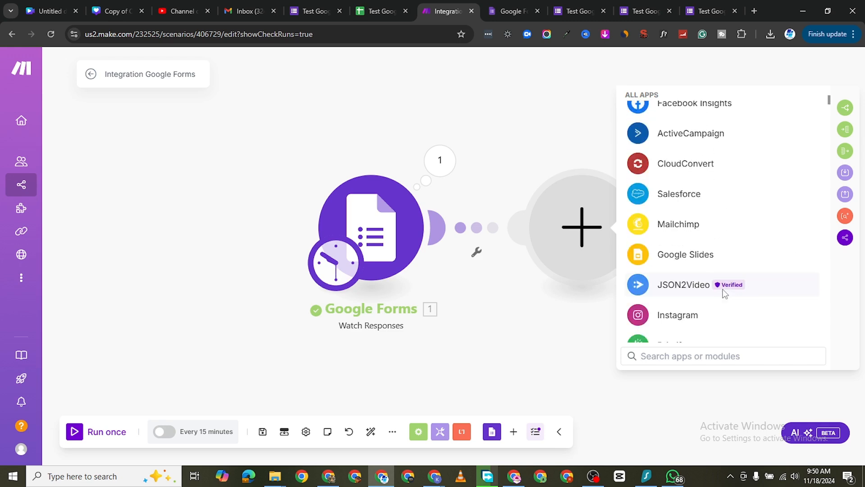
scroll(720, 294, up, 15)
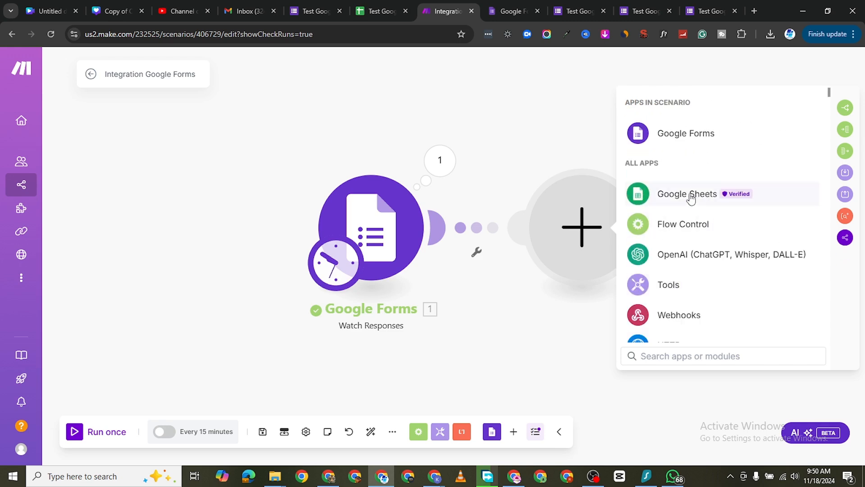
Step: Add the Google Sheets Add a Row module after Watch Responses, reviewing the other Google Sheets actions offered
click(691, 199)
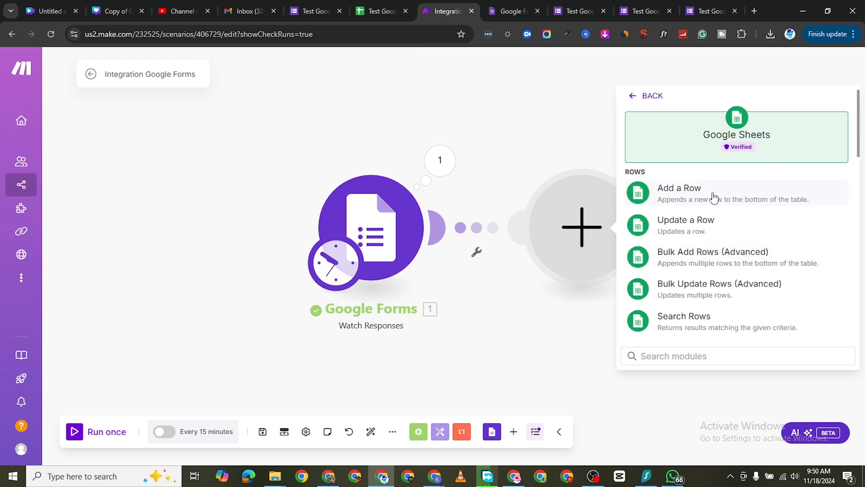
scroll(700, 291, down, 6)
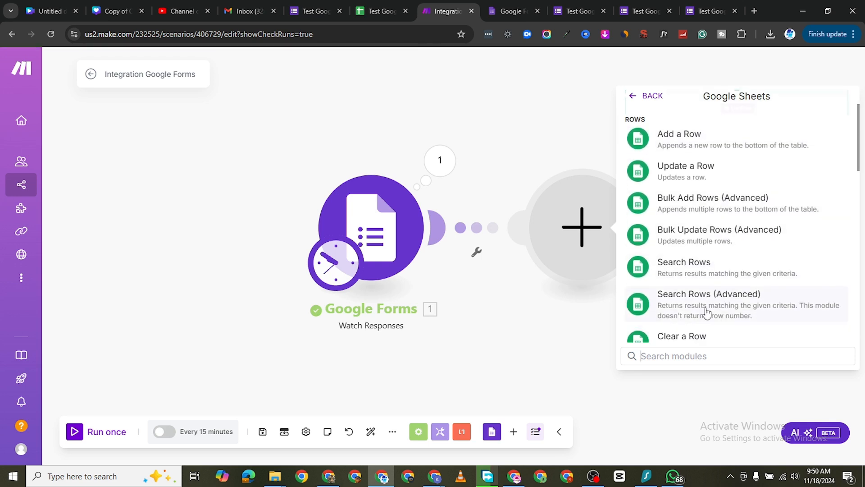
scroll(700, 291, down, 7)
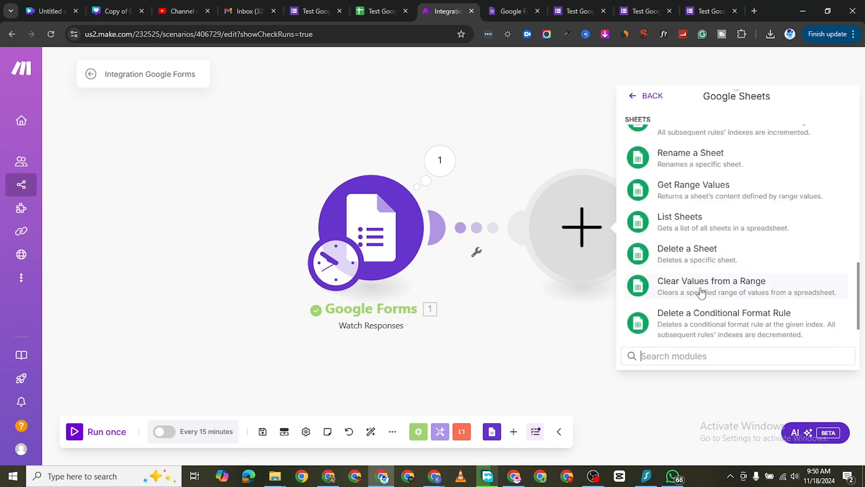
scroll(723, 293, up, 4)
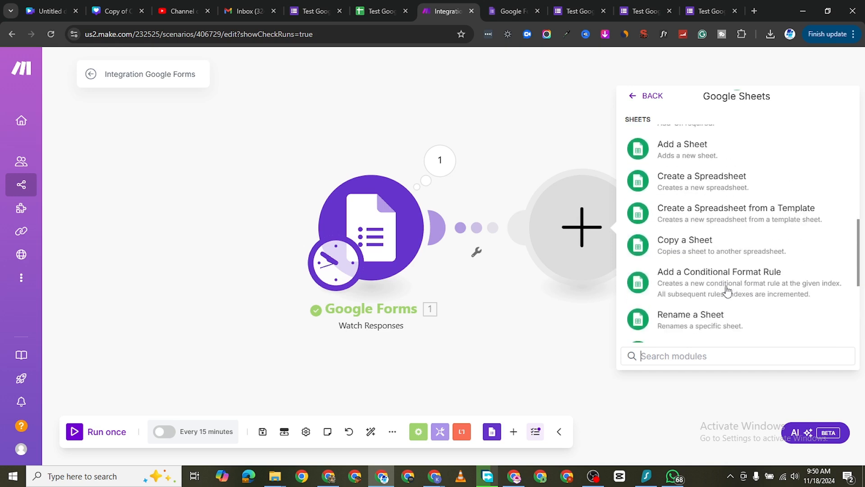
scroll(723, 293, down, 4)
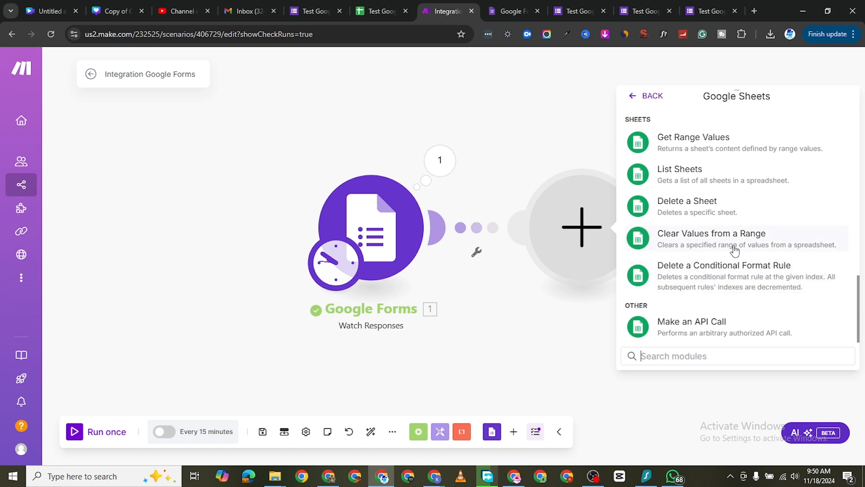
scroll(727, 246, up, 5)
scroll(726, 244, up, 3)
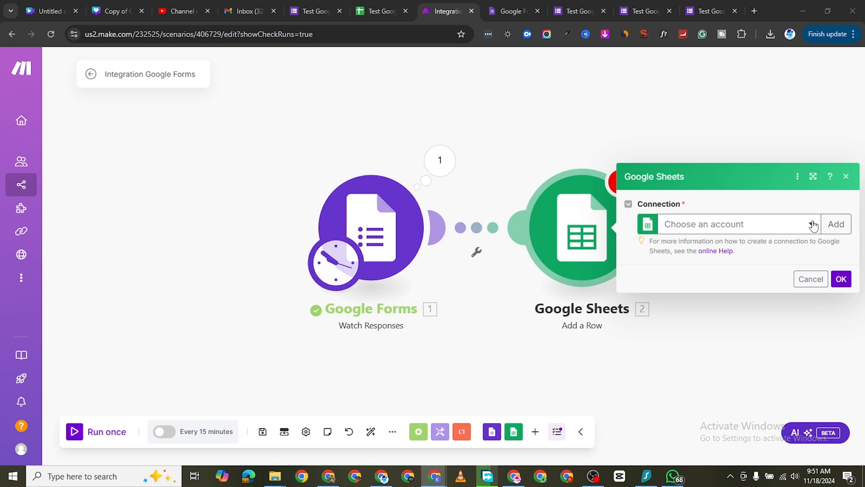
Step: Select My Google connection for the Google Sheets module and continue with updating its connection permissions
click(814, 225)
click(813, 225)
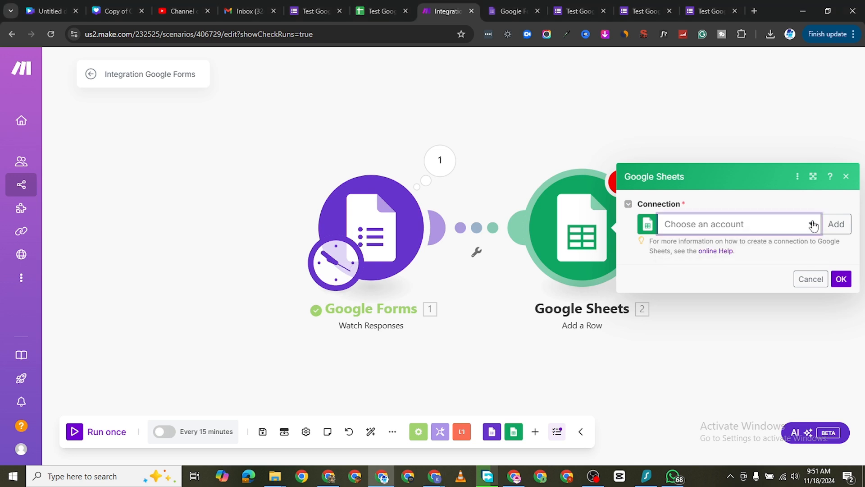
click(813, 225)
click(813, 225)
click(809, 225)
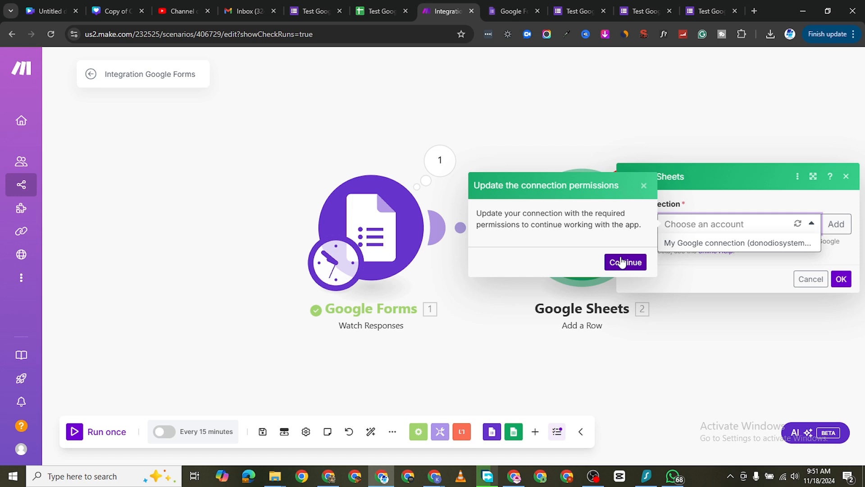
click(622, 262)
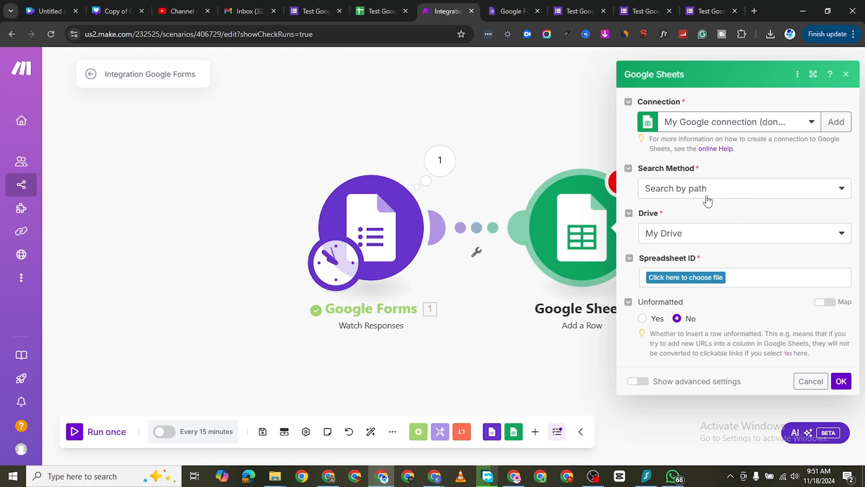
Step: Review the Search Method choices of the Google Sheets module and select Search by path
click(734, 194)
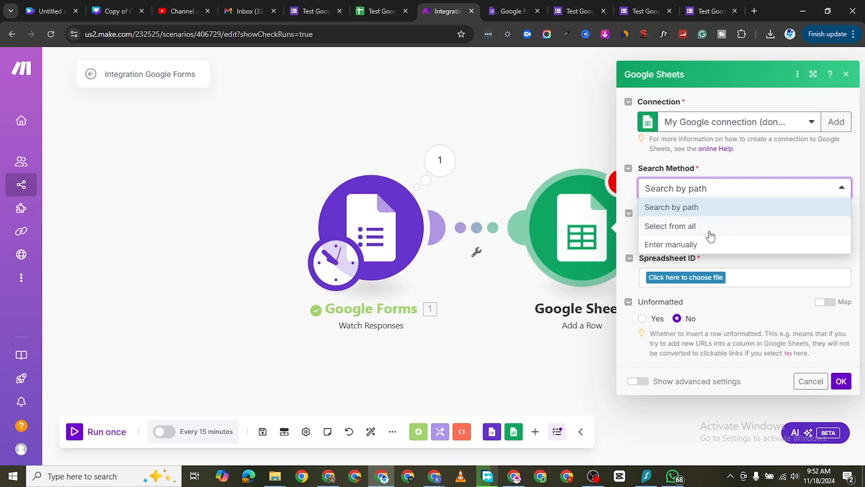
click(622, 193)
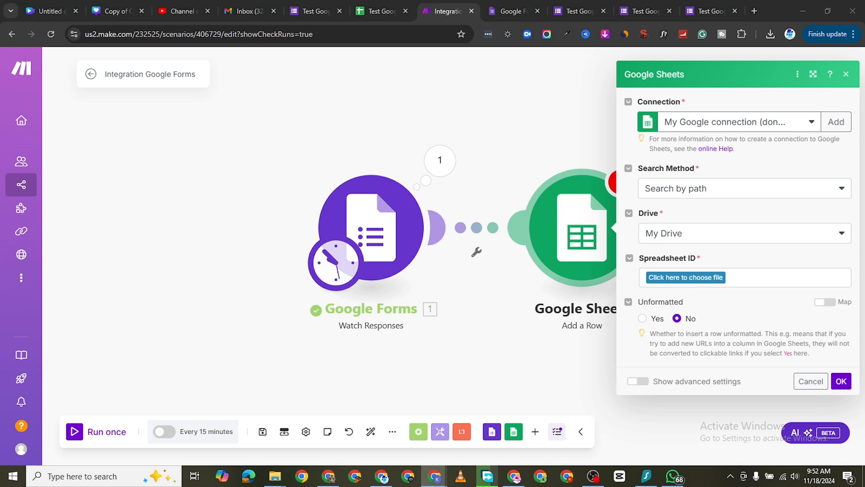
click(689, 188)
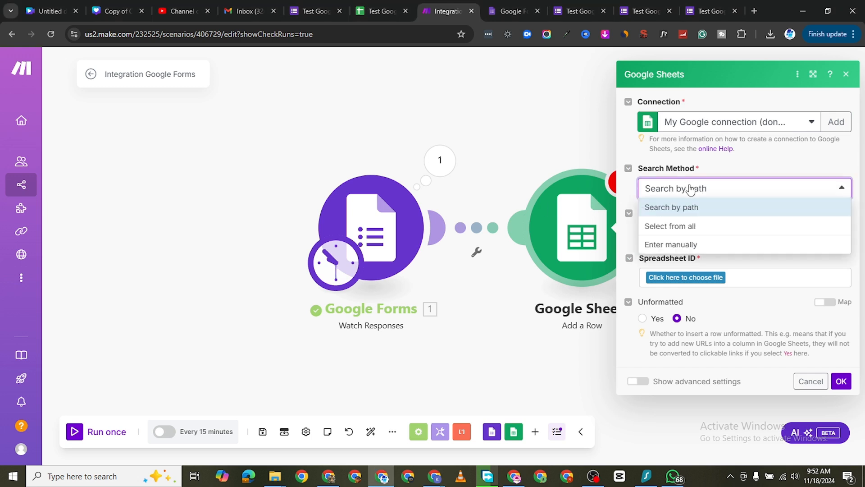
click(692, 208)
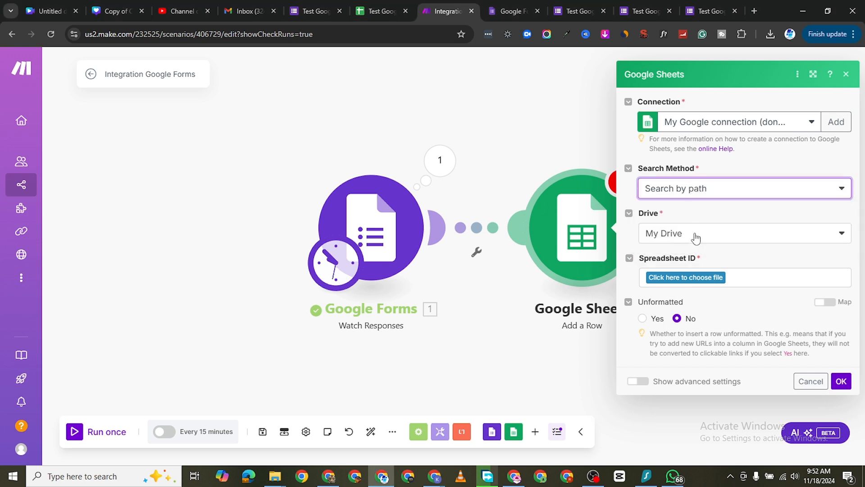
Step: Choose Test Google Sheet from My Drive as the spreadsheet for the Google Sheets module, checking the open sheet and form tabs first
click(390, 15)
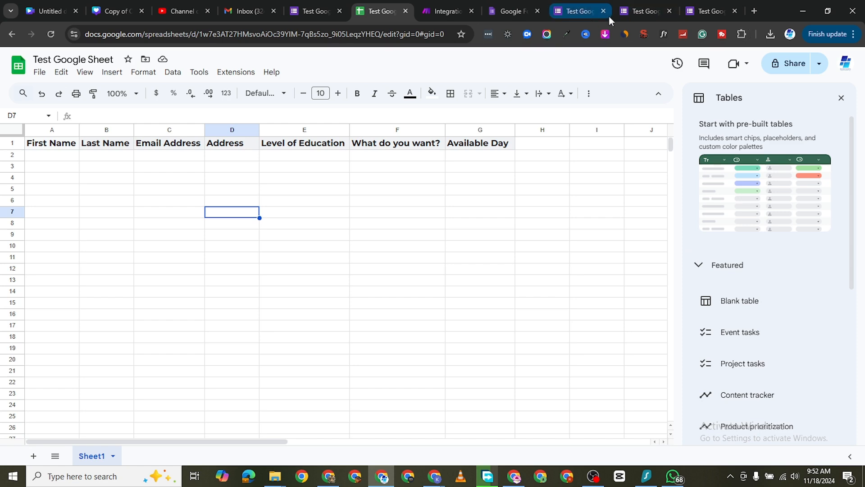
click(646, 13)
click(514, 13)
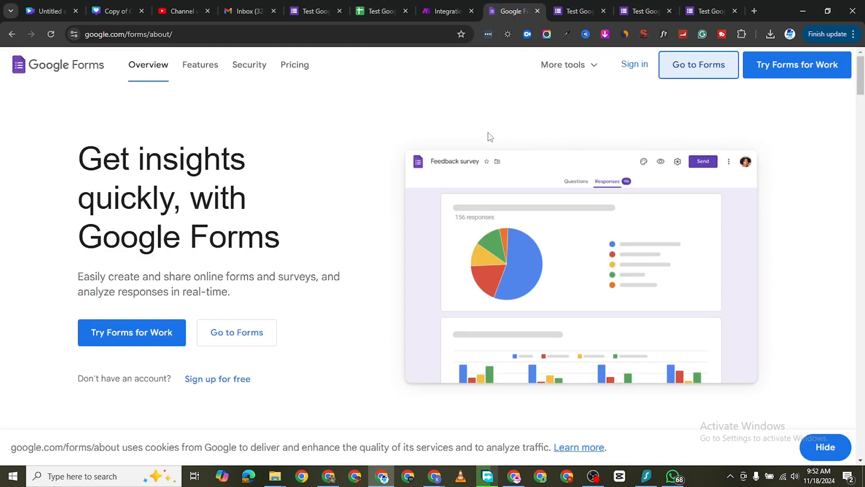
click(447, 10)
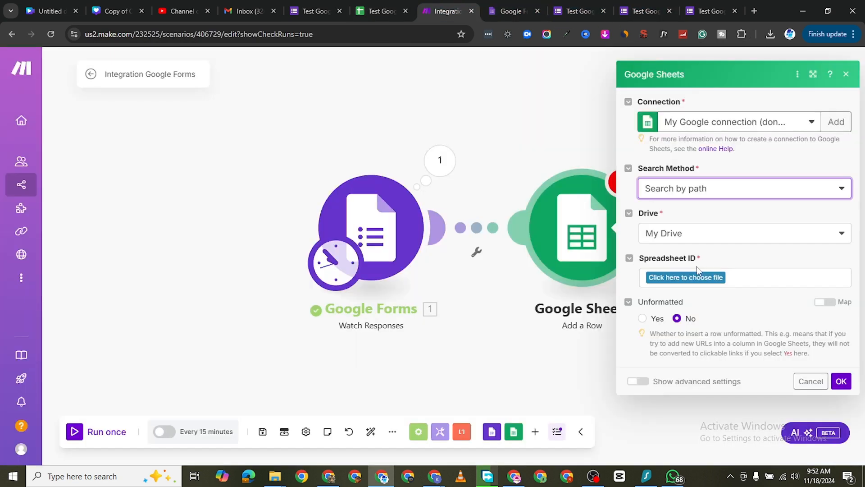
click(701, 278)
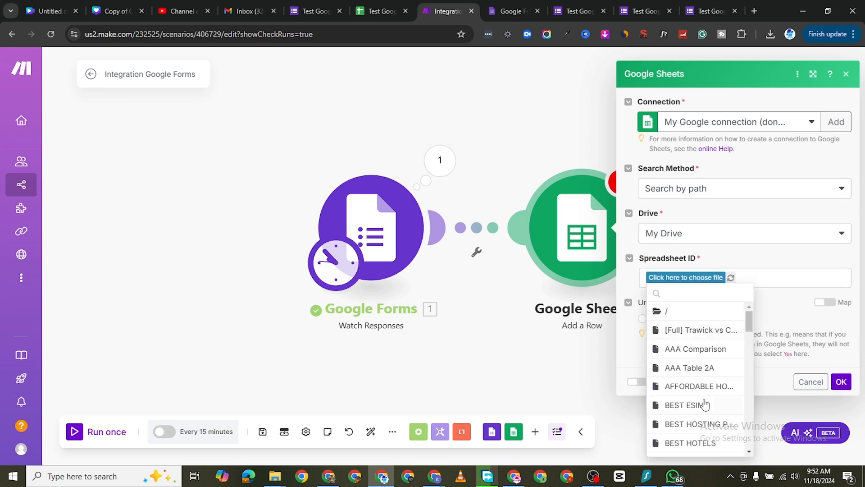
scroll(707, 406, down, 10)
scroll(706, 413, down, 5)
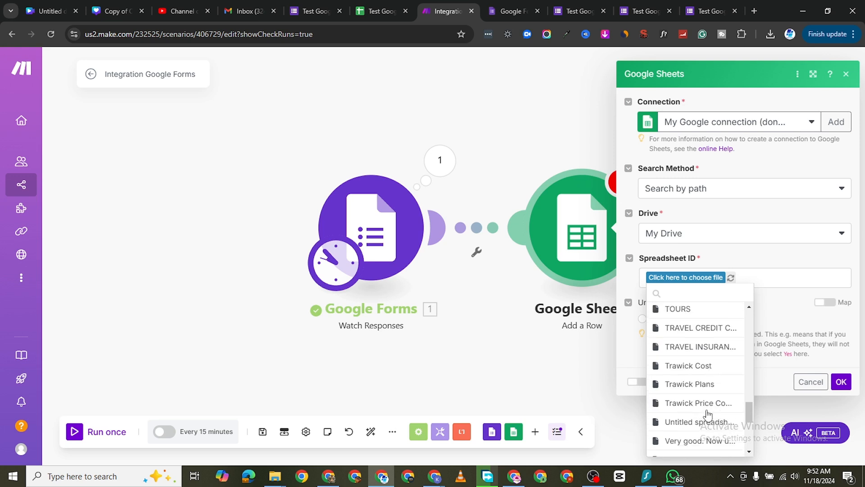
scroll(704, 348, up, 4)
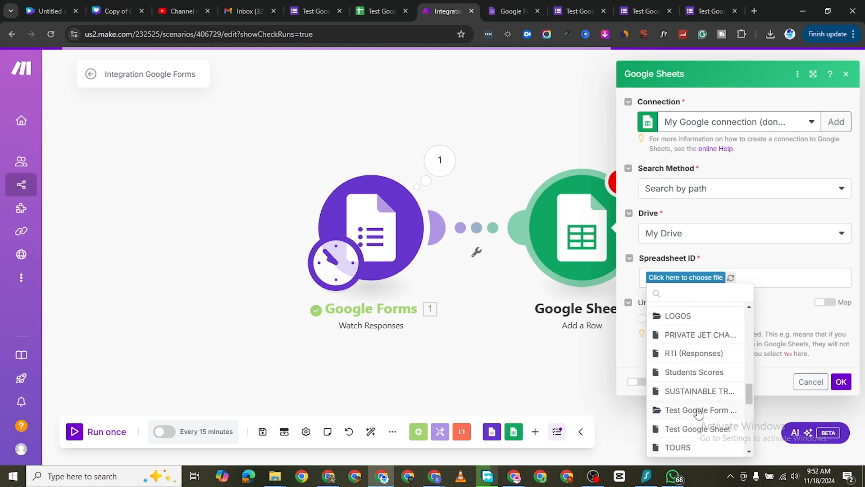
scroll(697, 407, down, 2)
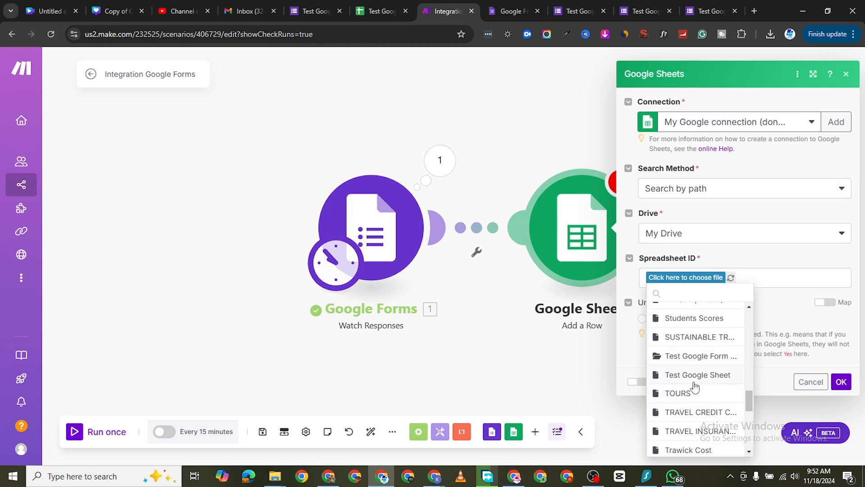
click(691, 376)
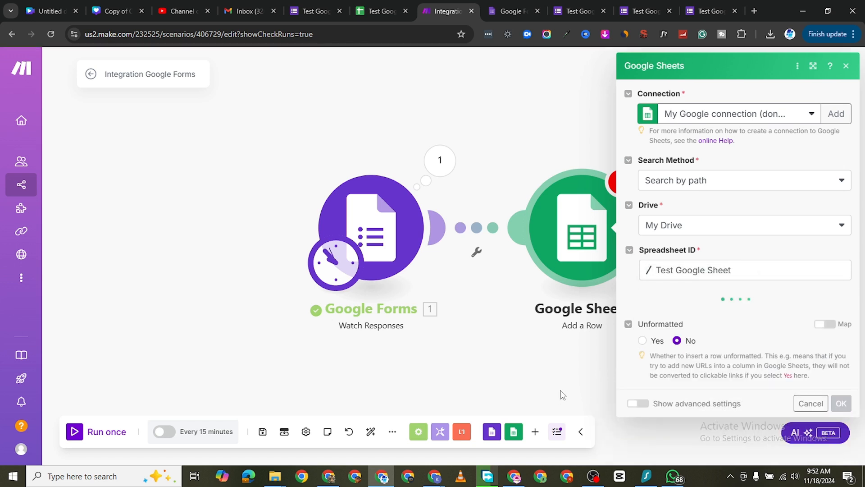
Step: Select Sheet1 as the module's sheet name, checking it against the sheet tab in Test Google Sheet
click(369, 15)
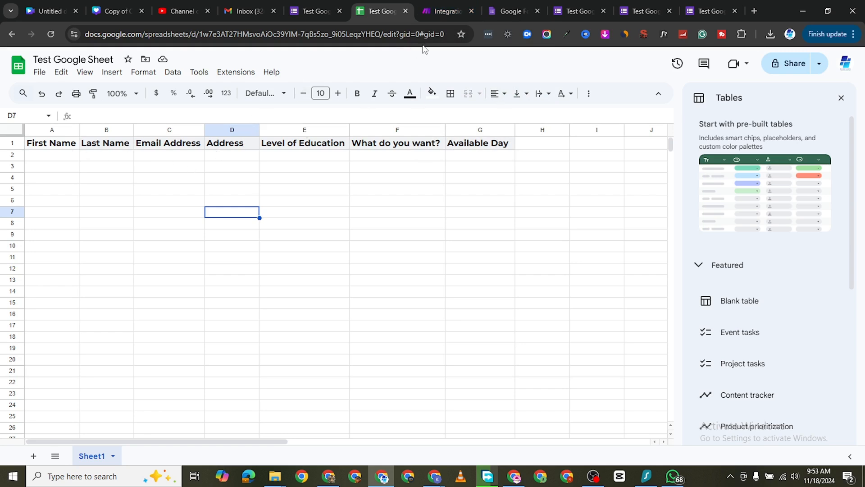
click(445, 12)
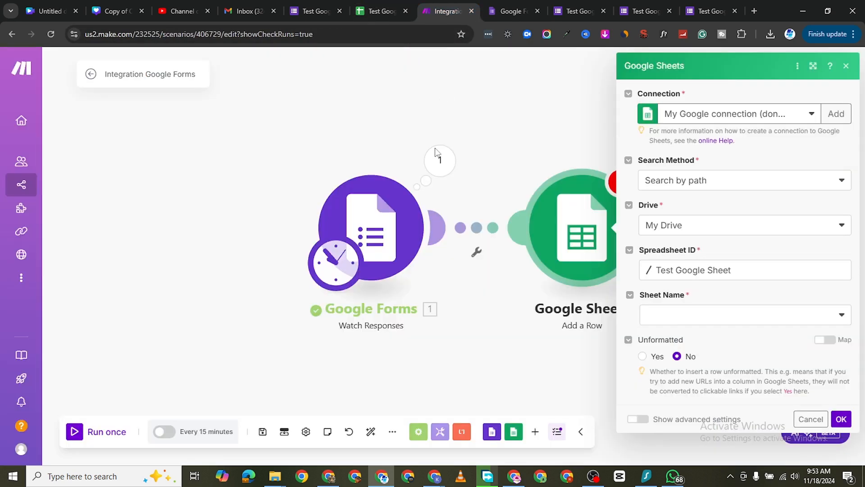
click(705, 315)
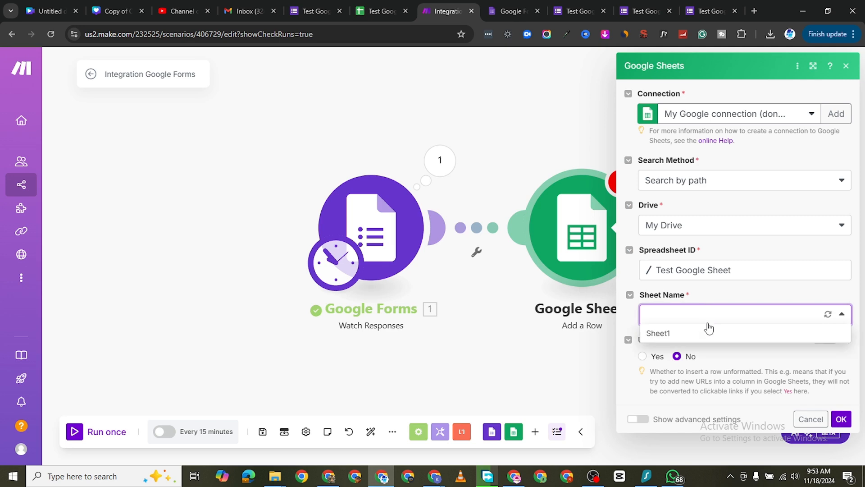
click(672, 338)
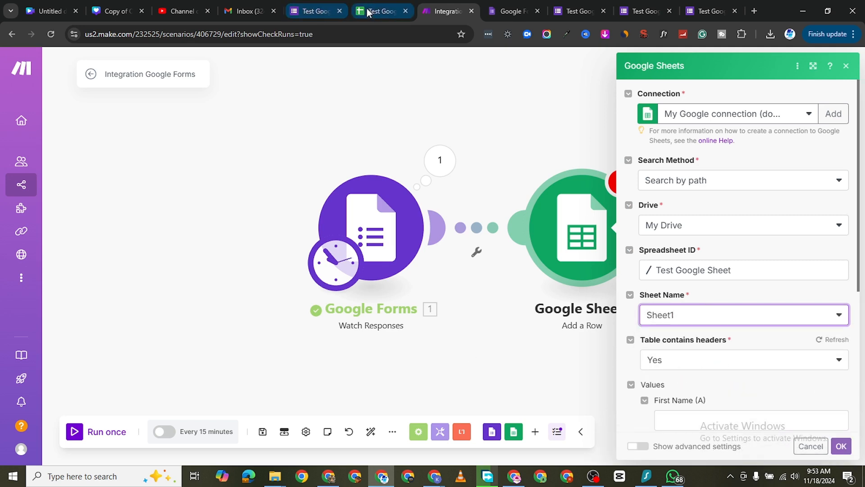
click(382, 10)
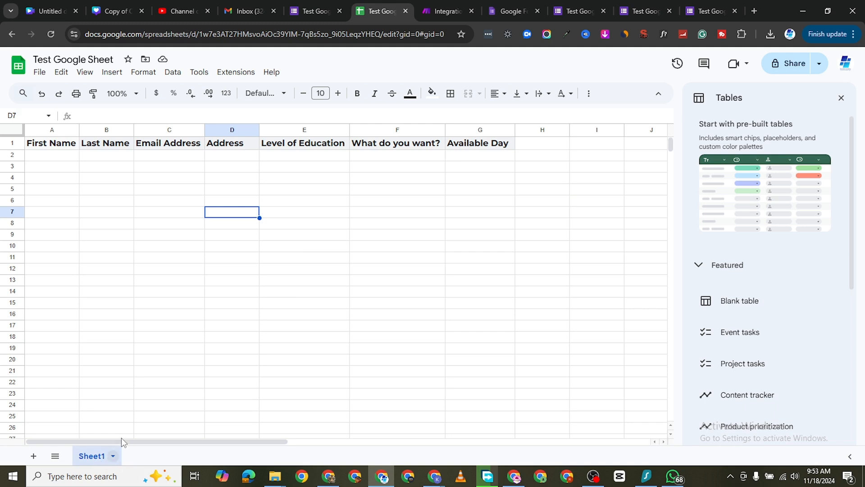
click(447, 11)
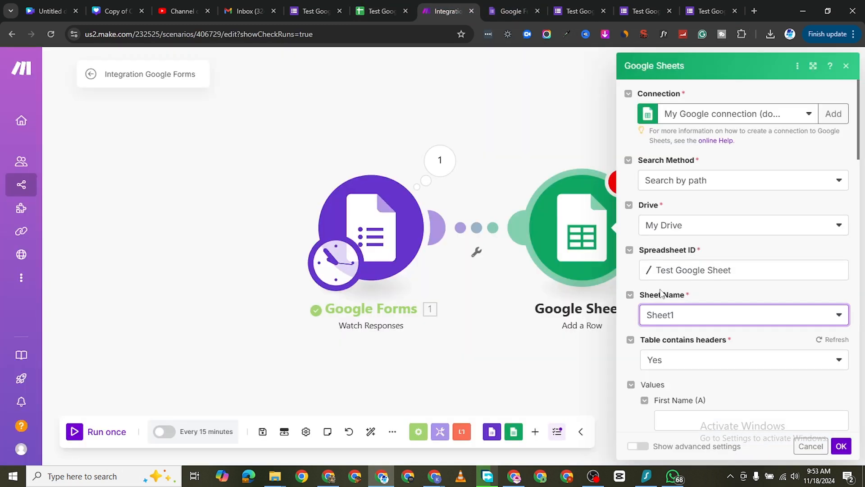
Step: Review the Table contains headers choices of the Google Sheets module and select Yes
scroll(699, 356, down, 1)
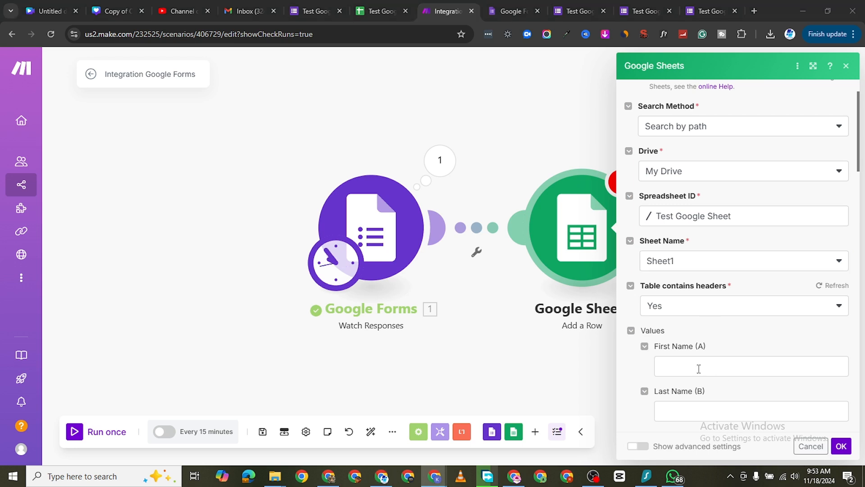
click(723, 310)
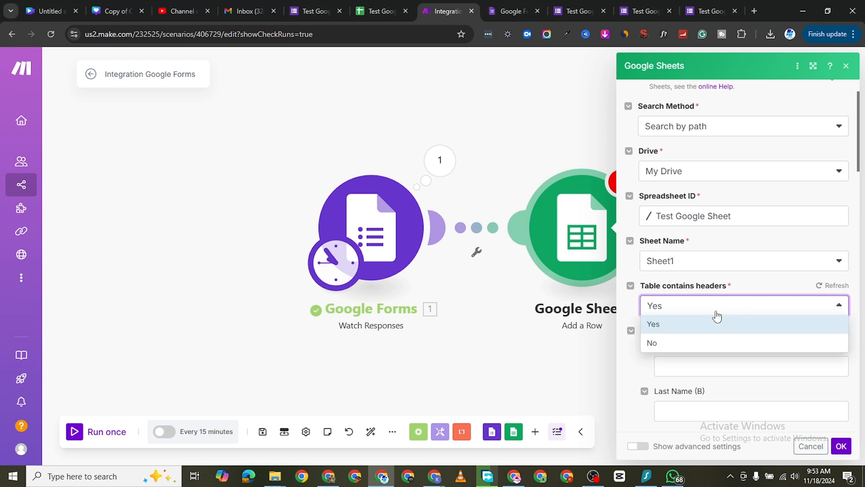
click(693, 328)
Step: Close the Tables sidebar in Test Google Sheet and one duplicate Test Google Form browser tab
click(365, 13)
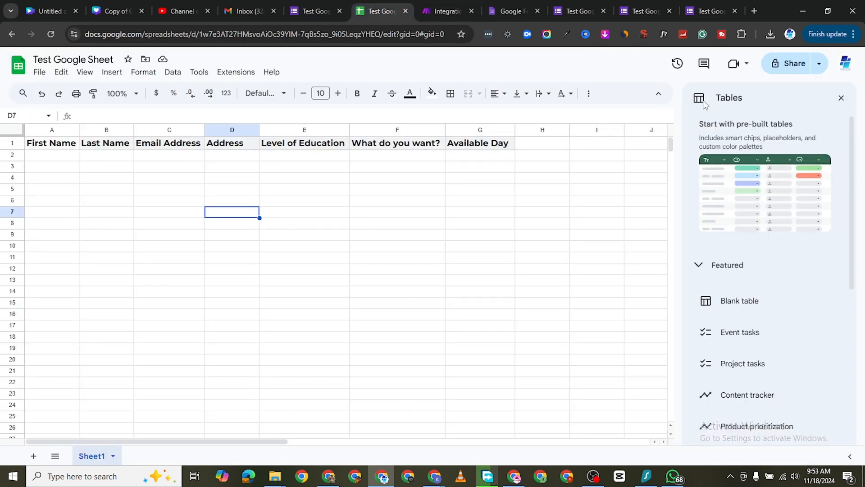
click(841, 98)
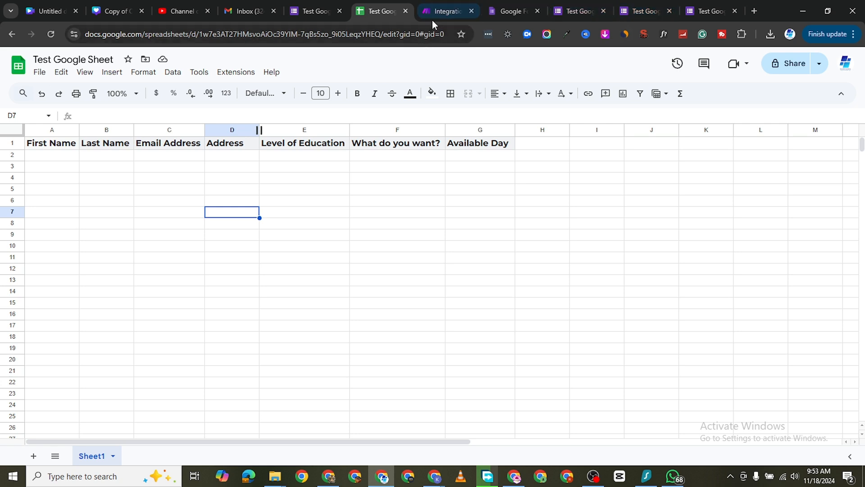
click(645, 11)
click(694, 10)
click(735, 11)
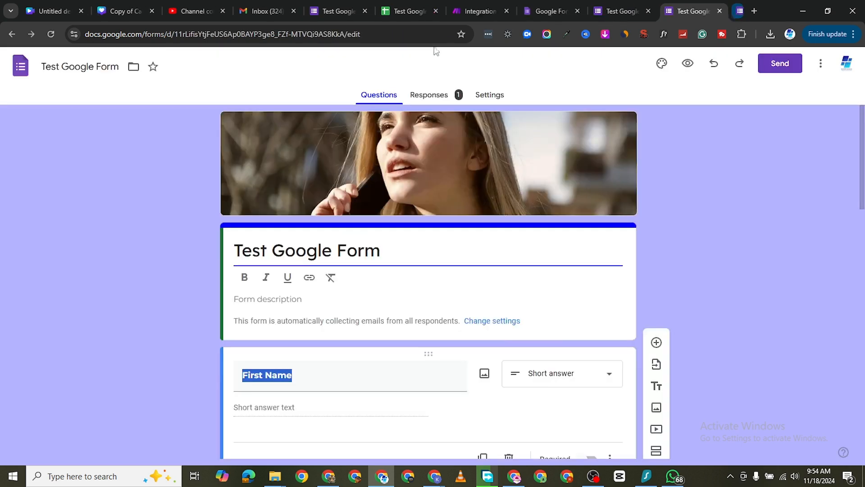
Step: Examine the Test Google Form's responses and question list alongside the column headers of Test Google Sheet
click(509, 10)
click(477, 11)
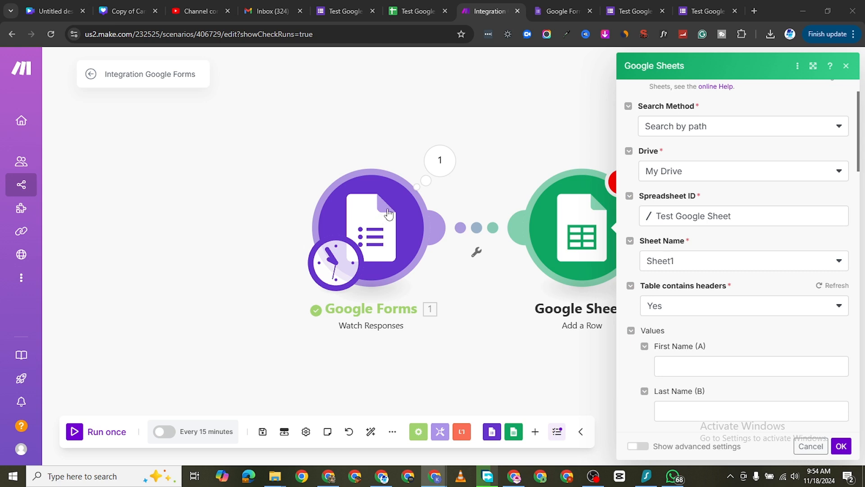
click(631, 11)
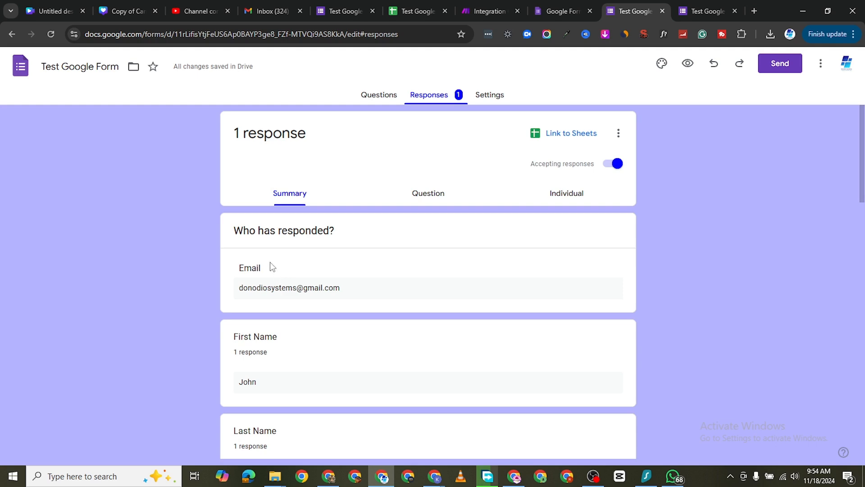
scroll(271, 267, down, 1)
click(417, 11)
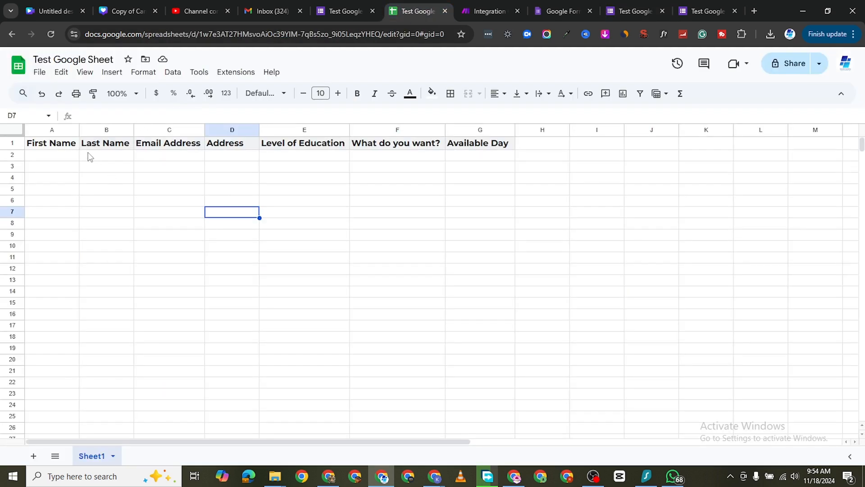
click(640, 11)
scroll(350, 288, up, 1)
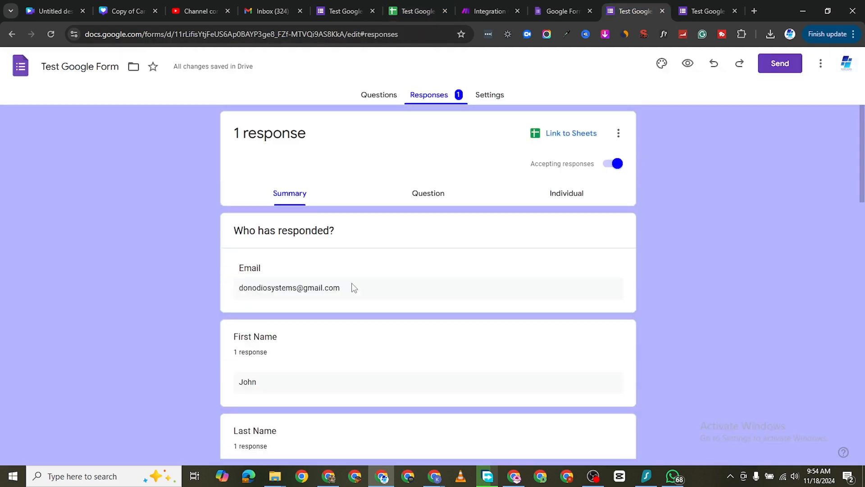
scroll(317, 276, down, 1)
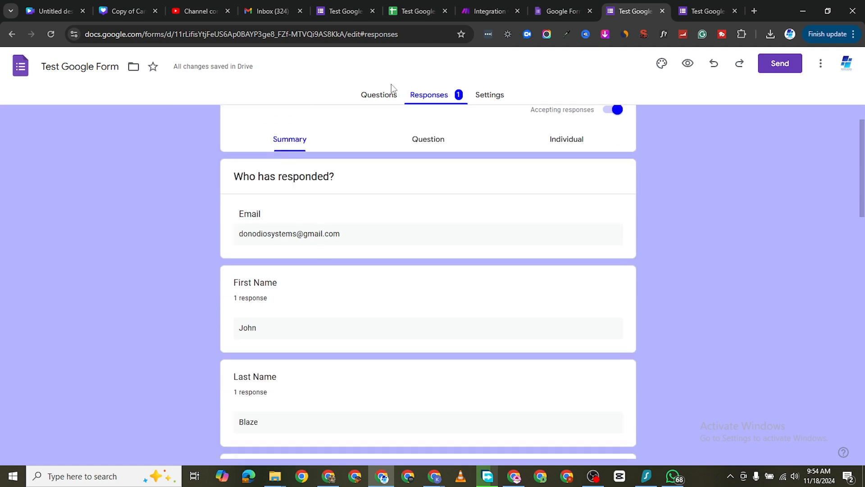
click(382, 95)
scroll(273, 293, down, 2)
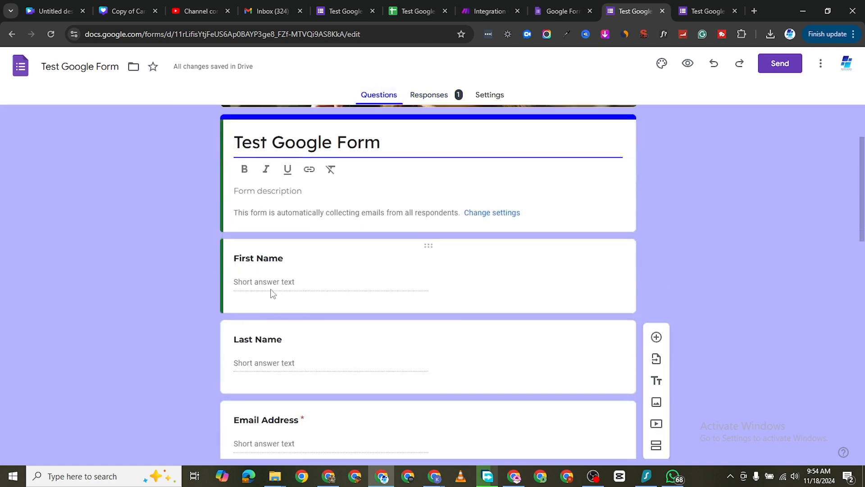
click(412, 11)
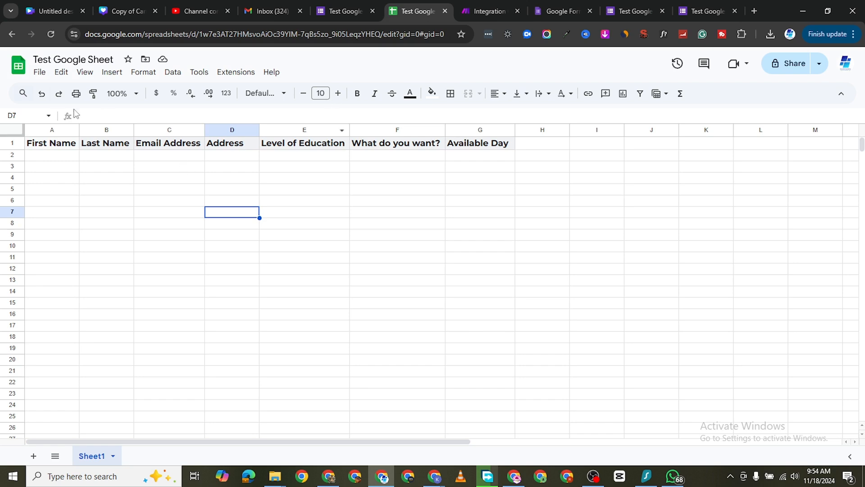
Step: Close the Google Forms overview page and place the Test Google Form browser tab right beside the Test Google Sheet one
click(561, 11)
click(589, 11)
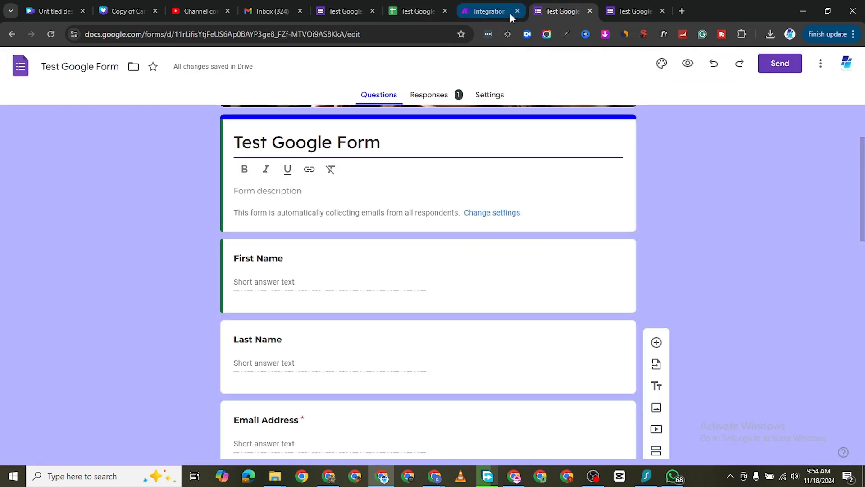
drag(564, 12, 499, 15)
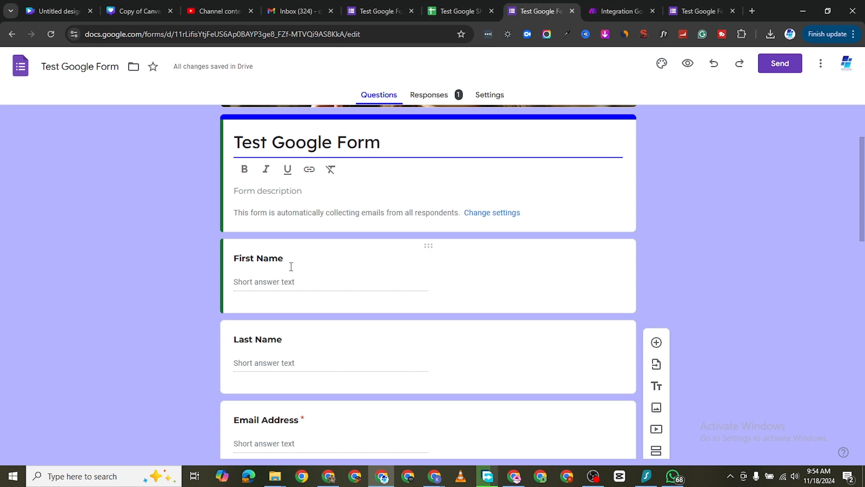
Step: Compare the questions of Test Google Form, from First Name to What do you want?, with the column headers of Test Google Sheet
scroll(290, 270, down, 1)
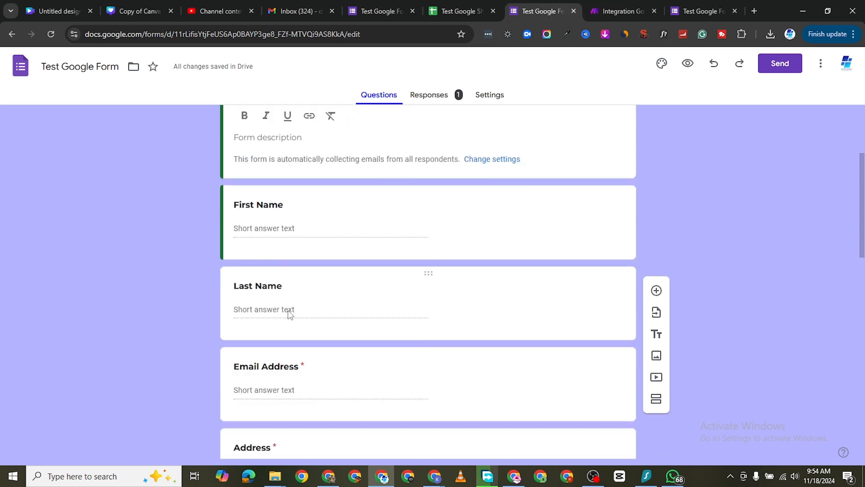
click(381, 12)
click(436, 15)
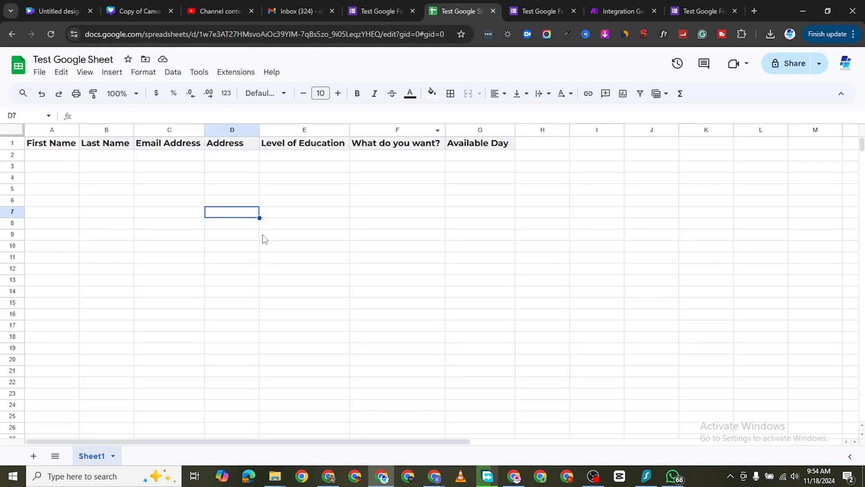
click(525, 14)
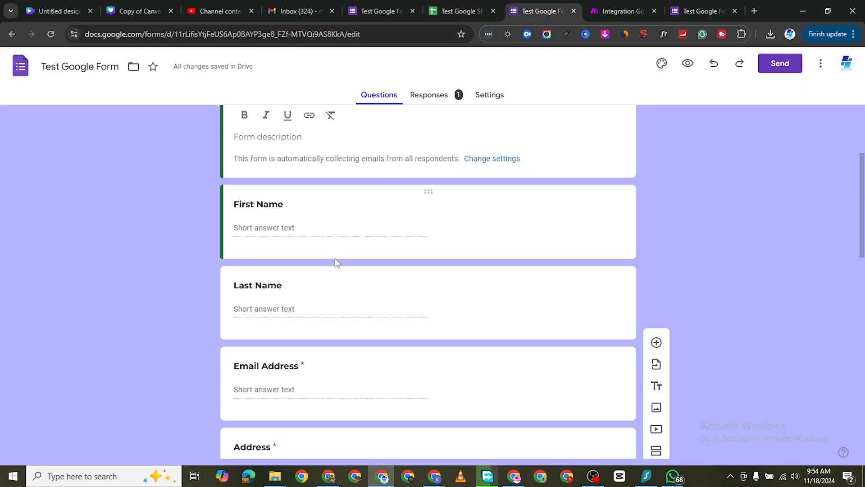
scroll(298, 311, down, 2)
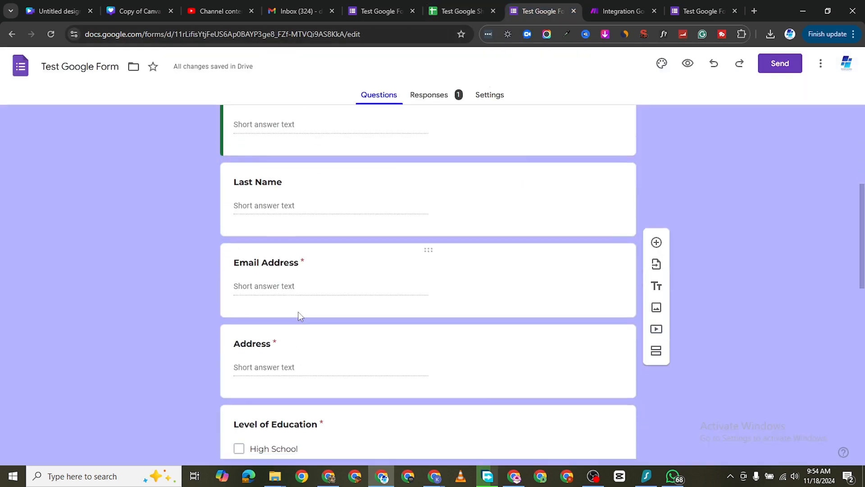
click(453, 12)
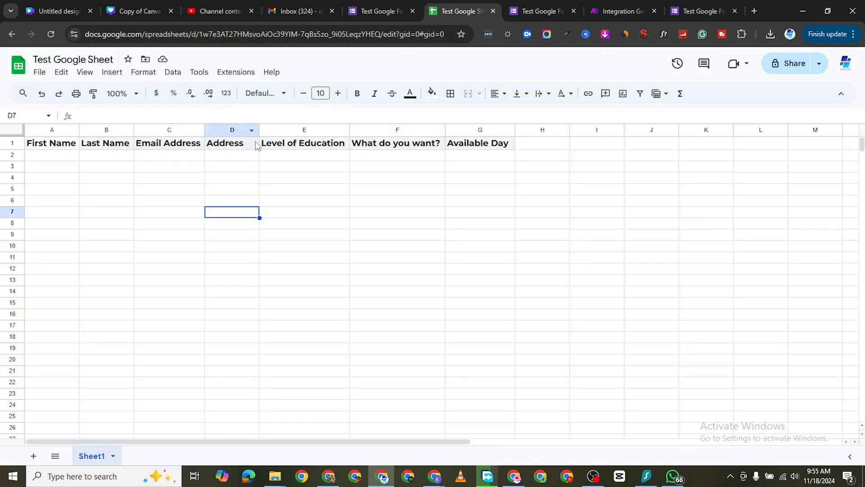
click(548, 11)
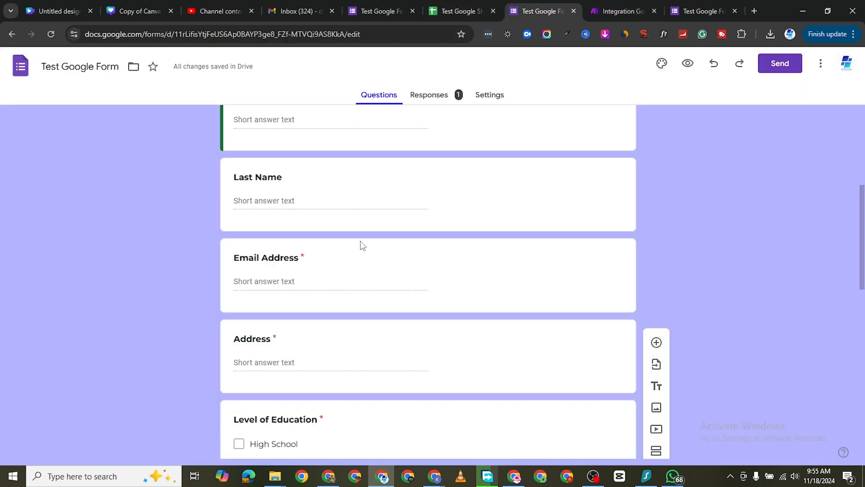
scroll(335, 313, down, 2)
scroll(334, 312, down, 4)
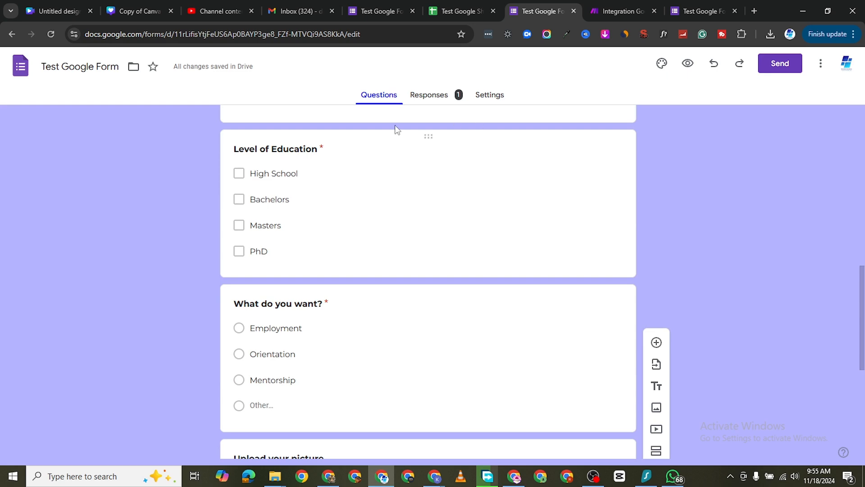
click(434, 10)
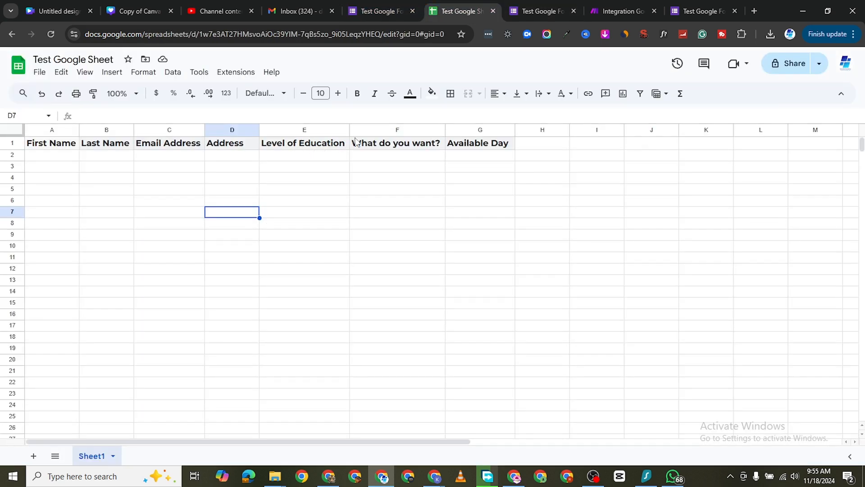
click(546, 7)
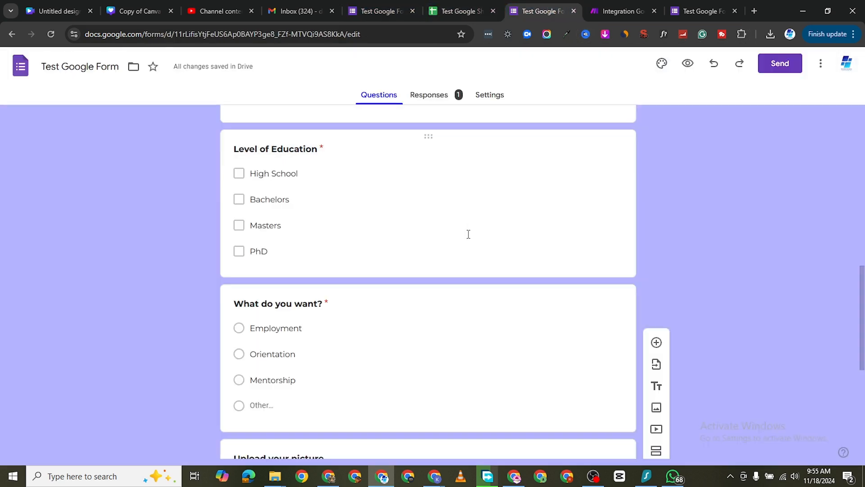
Step: Start titling the untitled date question at the end of Test Google Form after the last column header of Test Google Sheet
scroll(468, 234, down, 6)
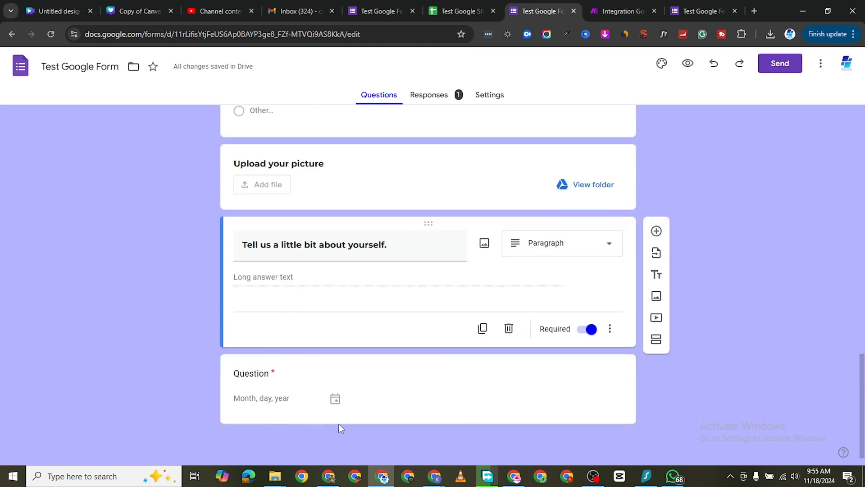
click(276, 401)
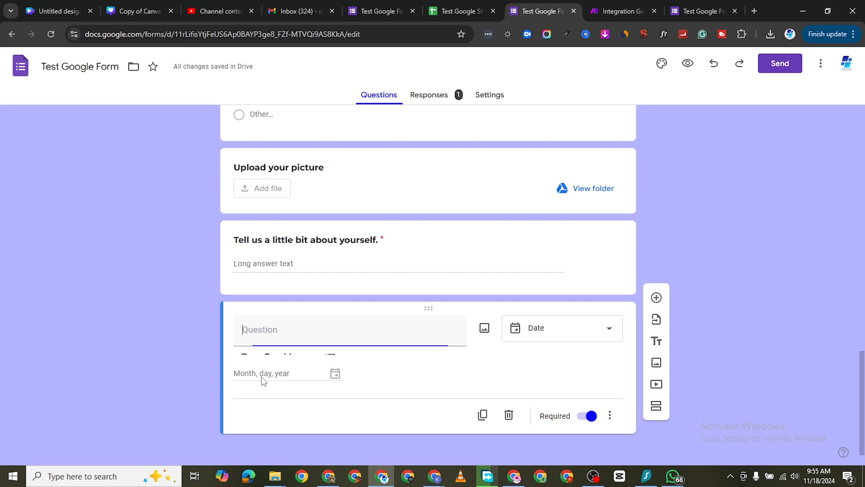
click(282, 323)
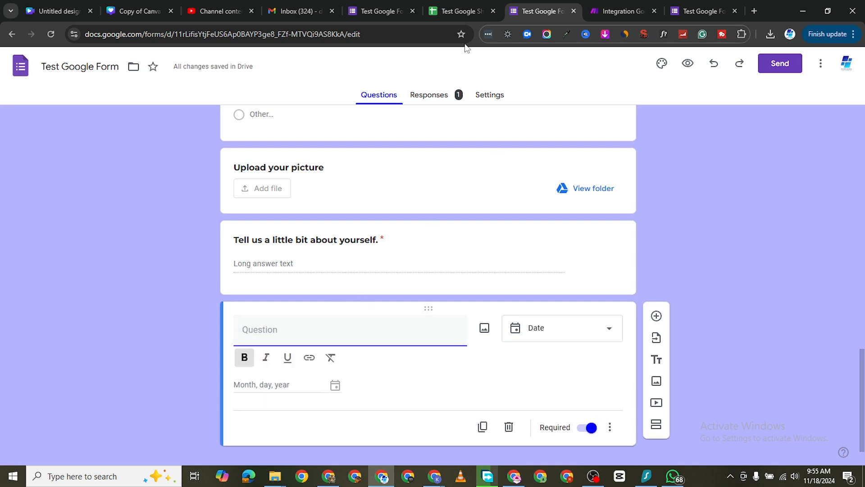
click(434, 14)
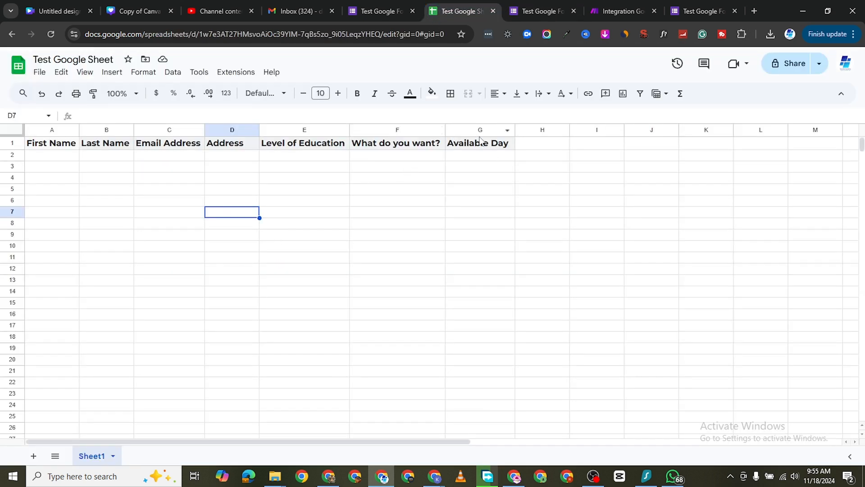
click(579, 14)
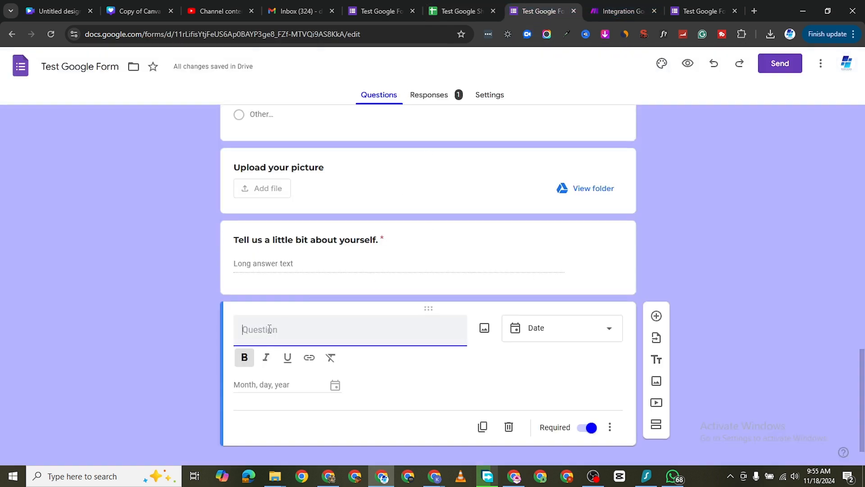
text(Avaial)
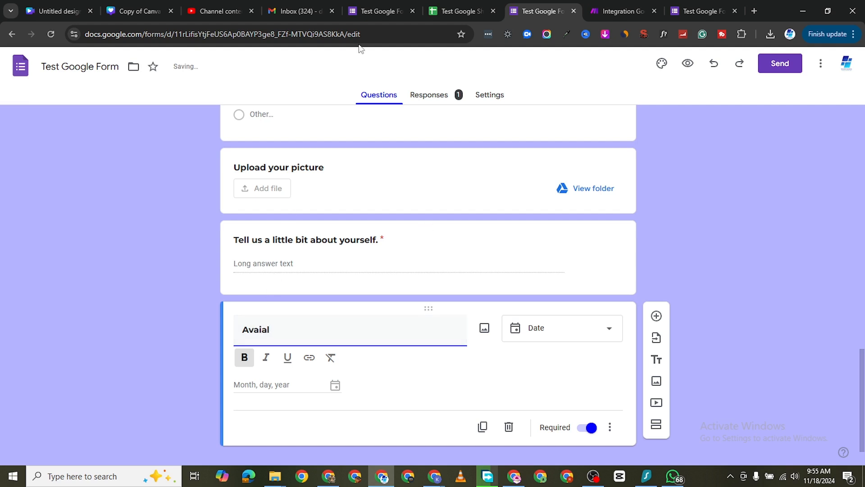
Step: Copy the Available Day header from cell G1 of Test Google Sheet and paste it over the date question's title in Test Google Form
click(460, 11)
double_click(491, 141)
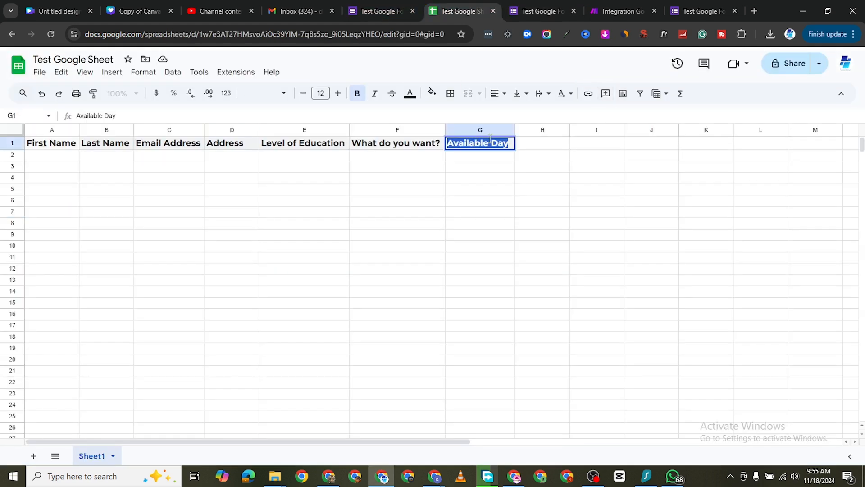
right_click(491, 139)
click(534, 190)
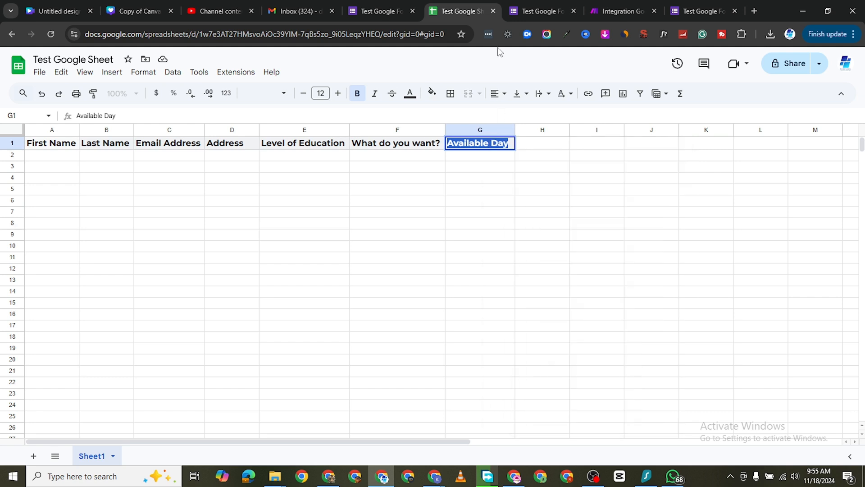
click(516, 17)
double_click(269, 326)
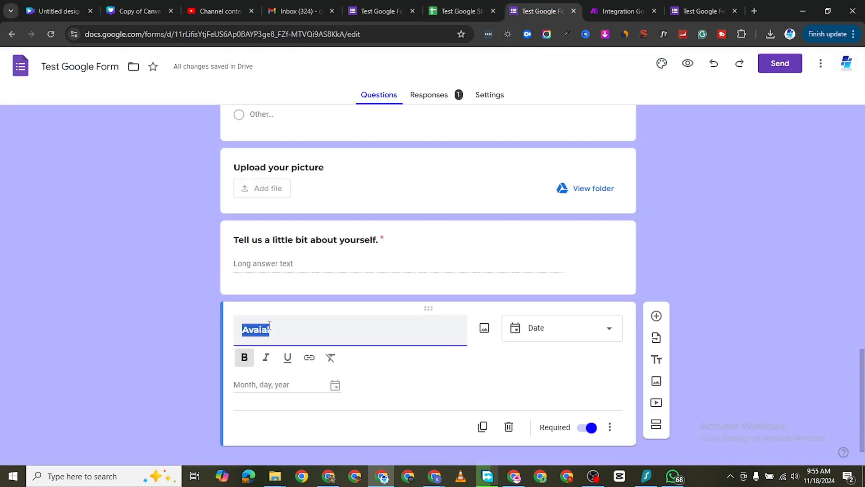
right_click(269, 327)
click(327, 119)
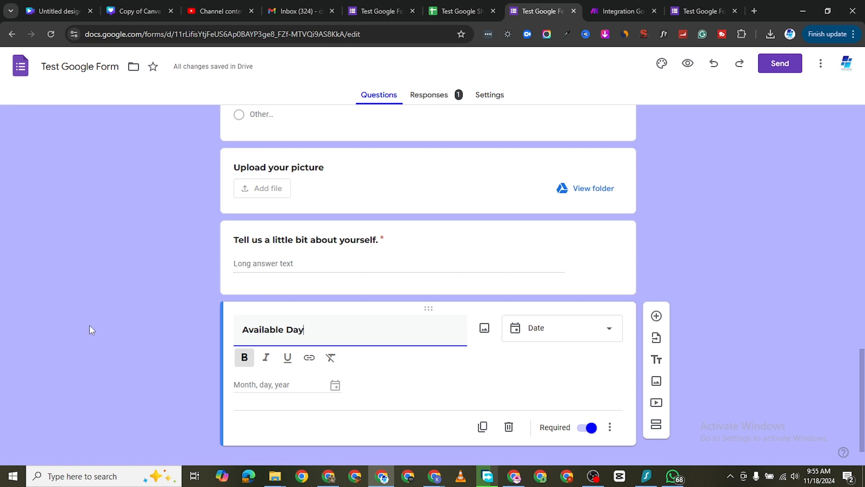
key(Return)
key(BackSpace)
Step: Switch to the Make scenario and examine the Google Sheets module's Values fields, from First Name (A) to Available Day (G), and the available Google Forms items
scroll(470, 213, up, 8)
scroll(470, 214, up, 10)
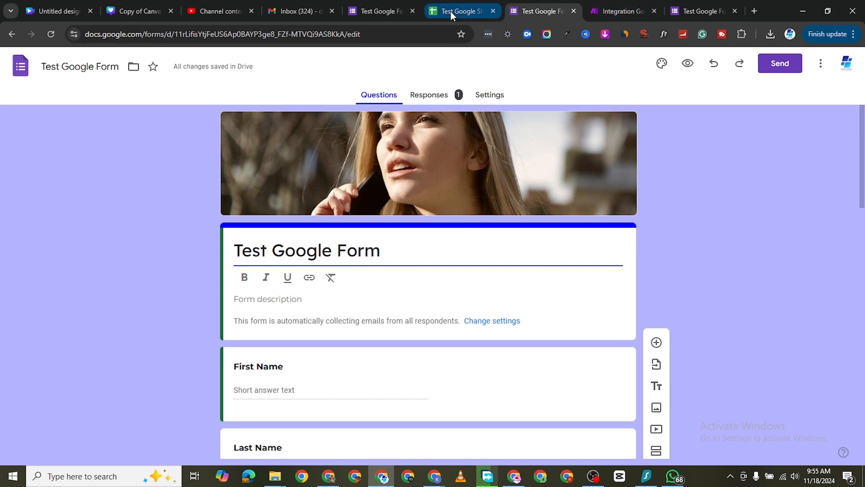
click(451, 12)
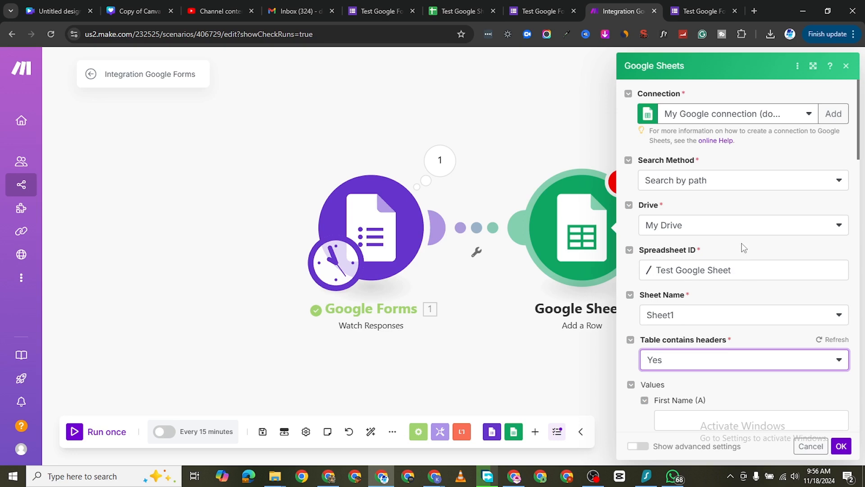
scroll(729, 293, down, 4)
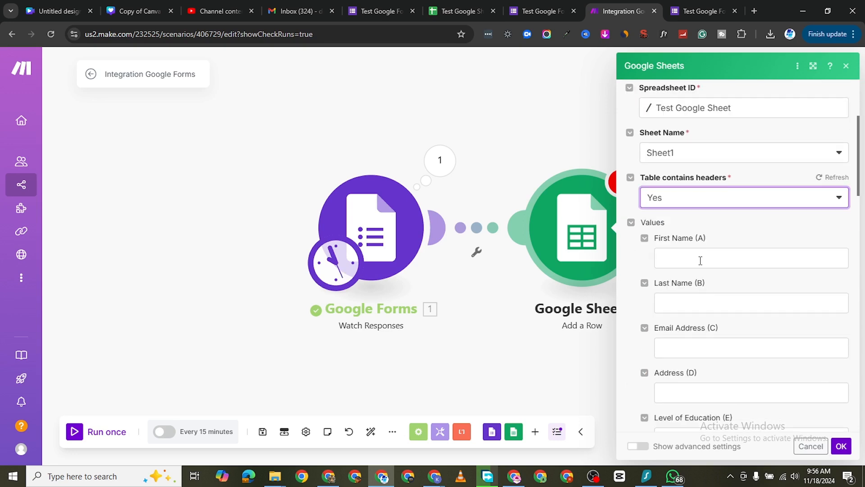
click(673, 303)
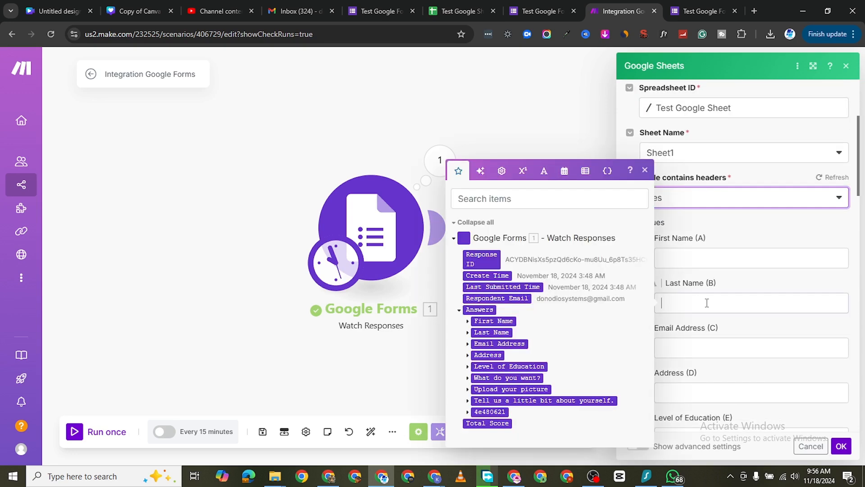
scroll(703, 275, down, 2)
click(713, 247)
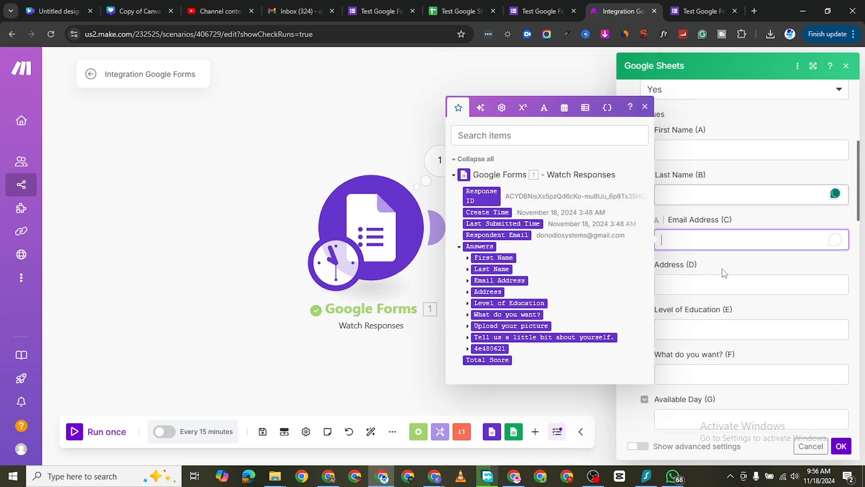
click(648, 107)
scroll(694, 336, down, 1)
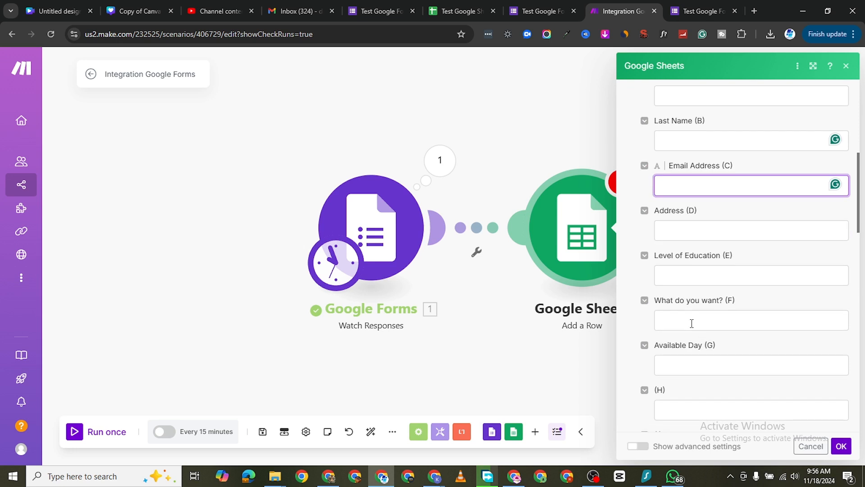
scroll(690, 325, down, 2)
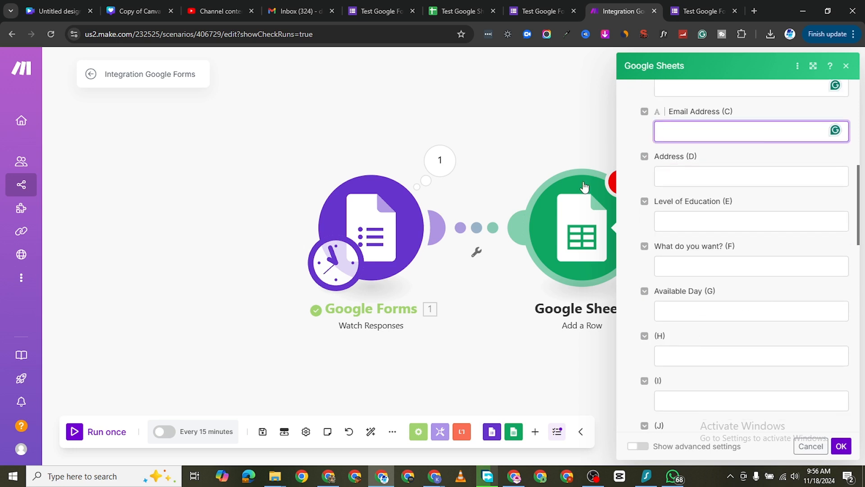
click(458, 15)
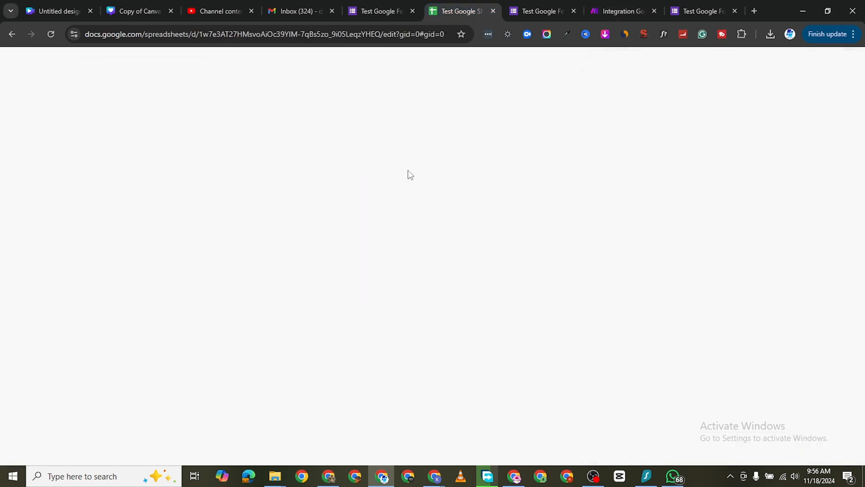
click(537, 12)
click(616, 13)
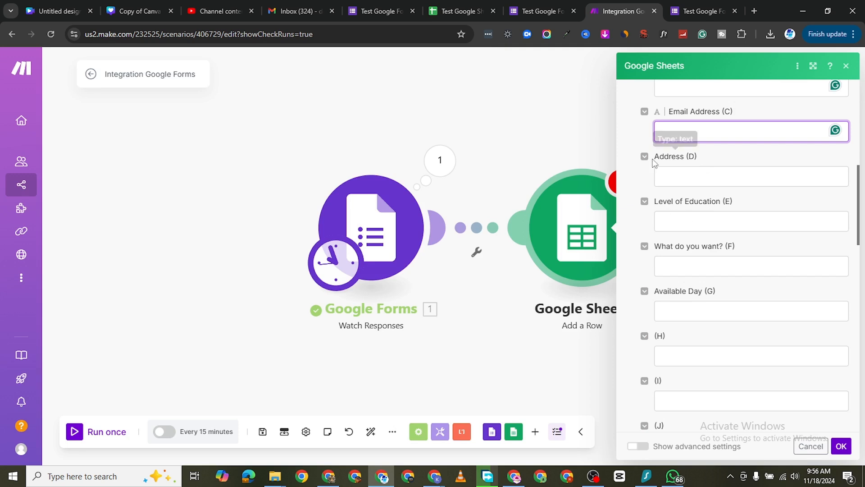
Step: Map the First Name (A) field of the Google Sheets module to the value of the form's First Name text answer
scroll(658, 169, up, 5)
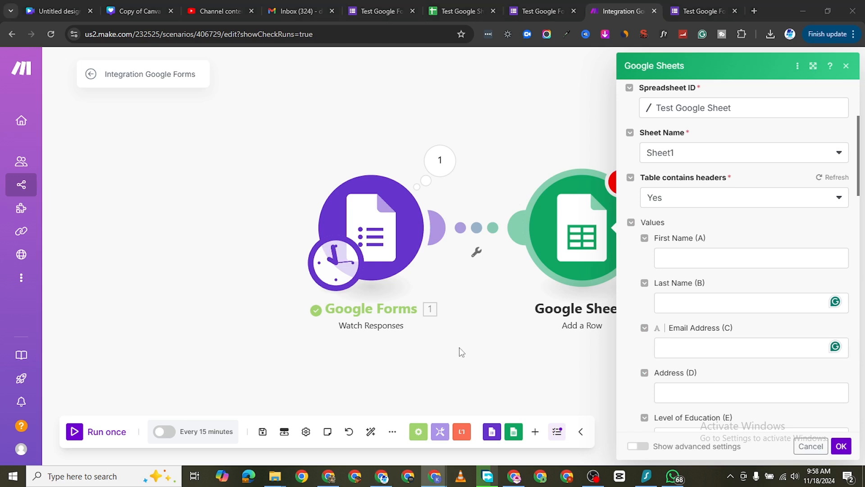
click(702, 254)
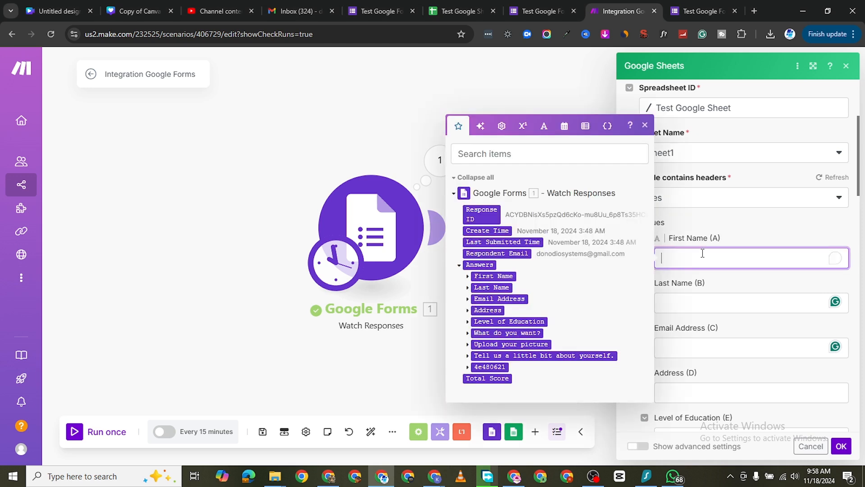
click(468, 276)
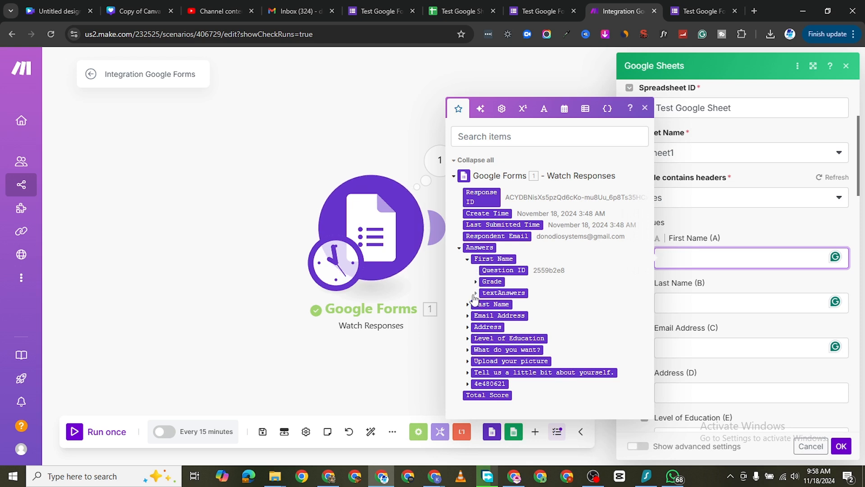
click(476, 293)
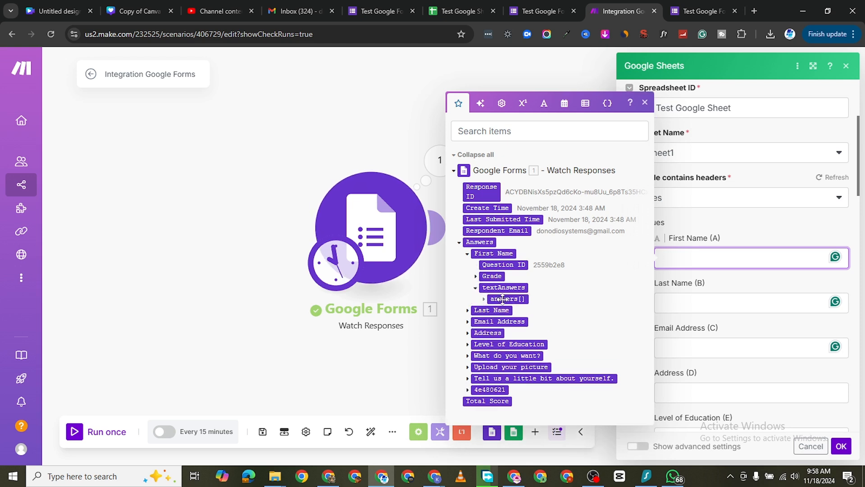
click(484, 299)
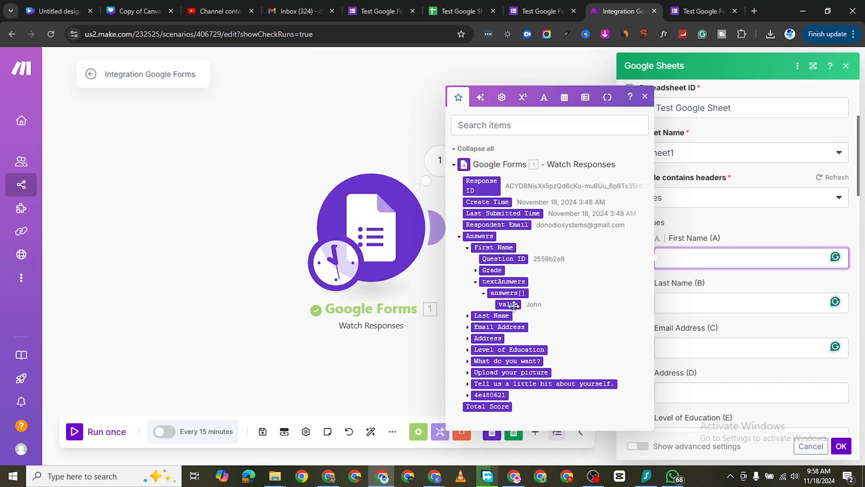
click(508, 305)
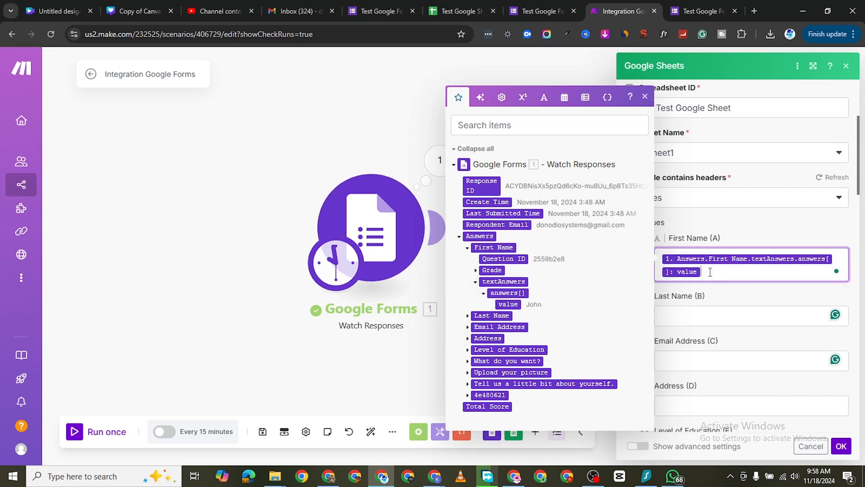
Step: Map the Last Name (B) field of the Google Sheets module to the value of the form's Last Name text answer
click(702, 317)
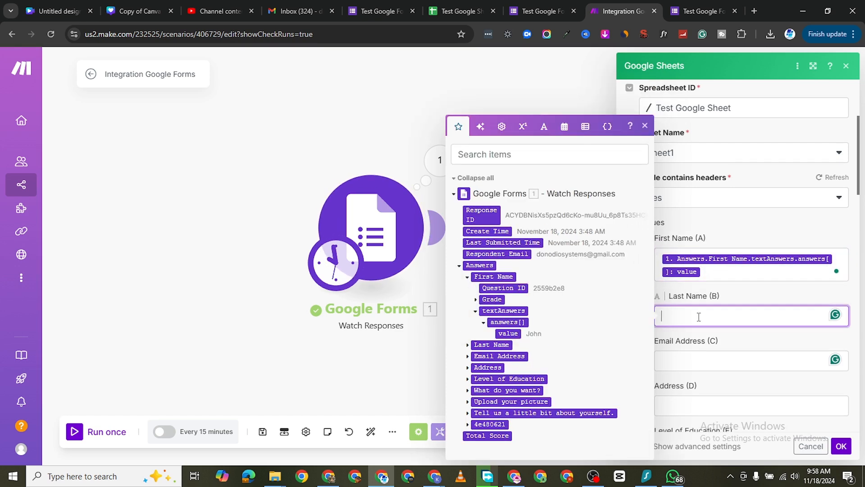
click(468, 346)
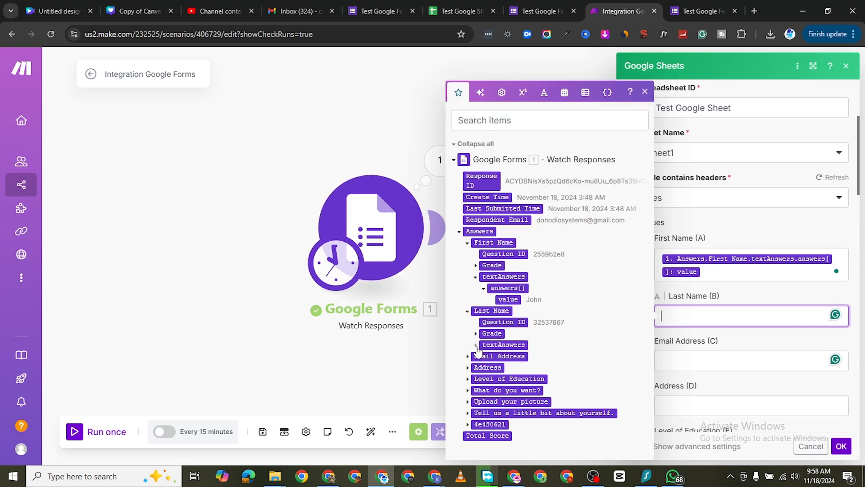
click(476, 346)
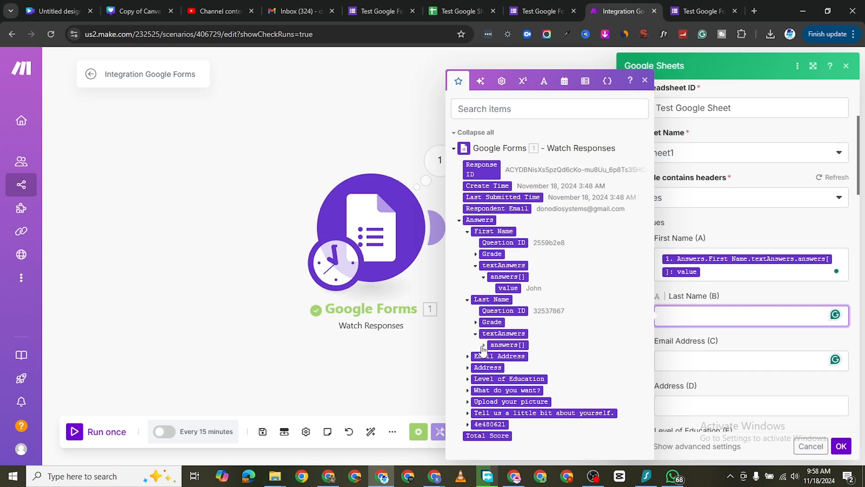
click(483, 346)
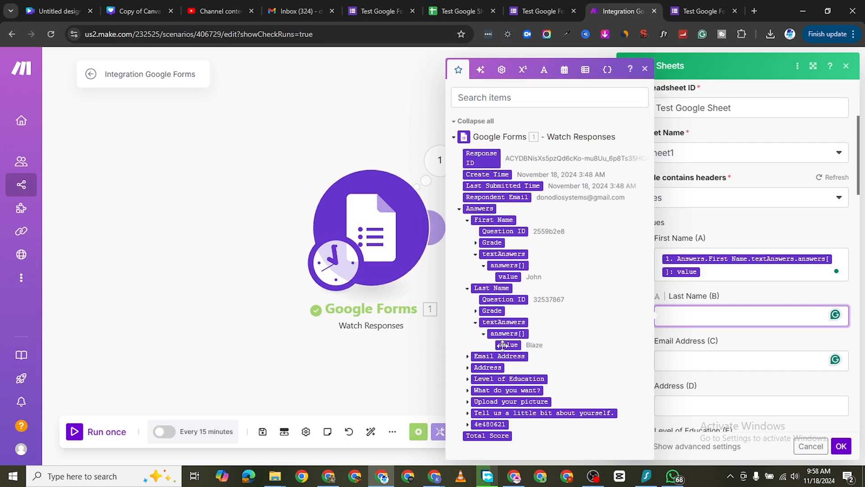
click(508, 345)
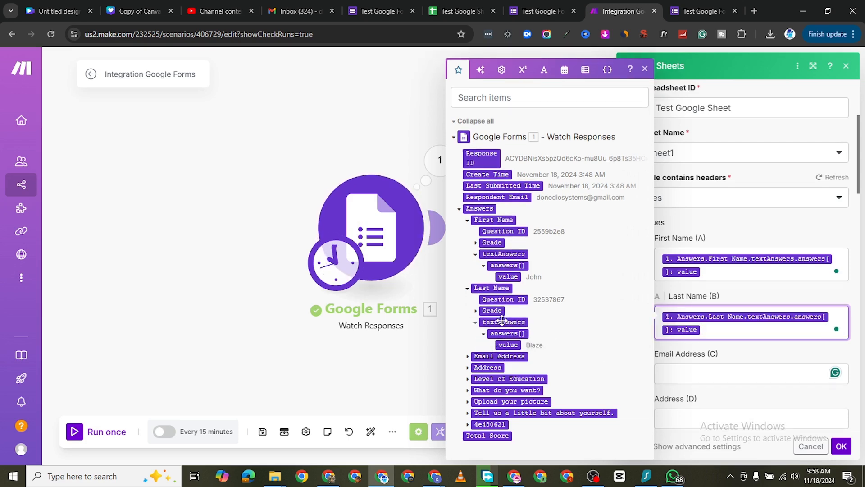
Step: Map the Email Address (C) field to the value of the form's Email Address text answer
click(689, 378)
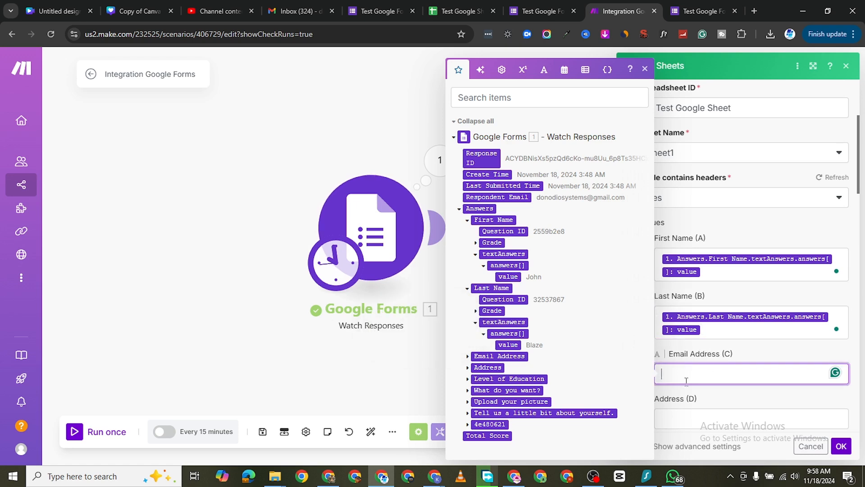
click(468, 357)
scroll(474, 360, down, 1)
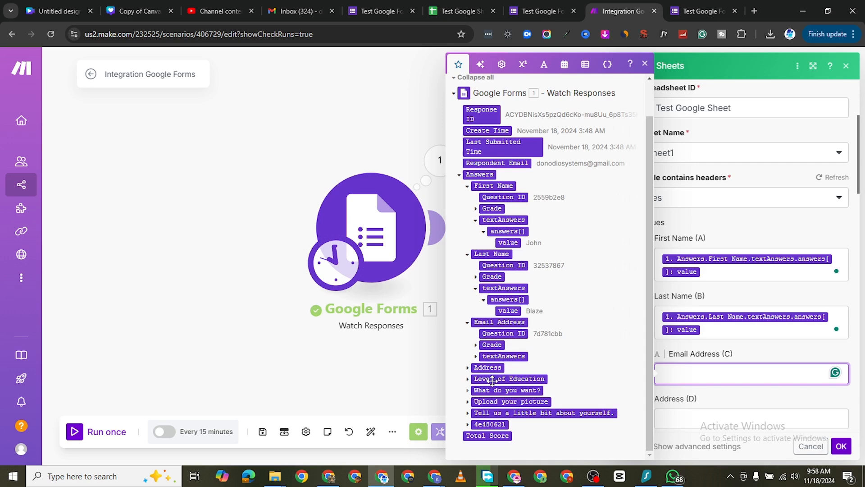
click(476, 357)
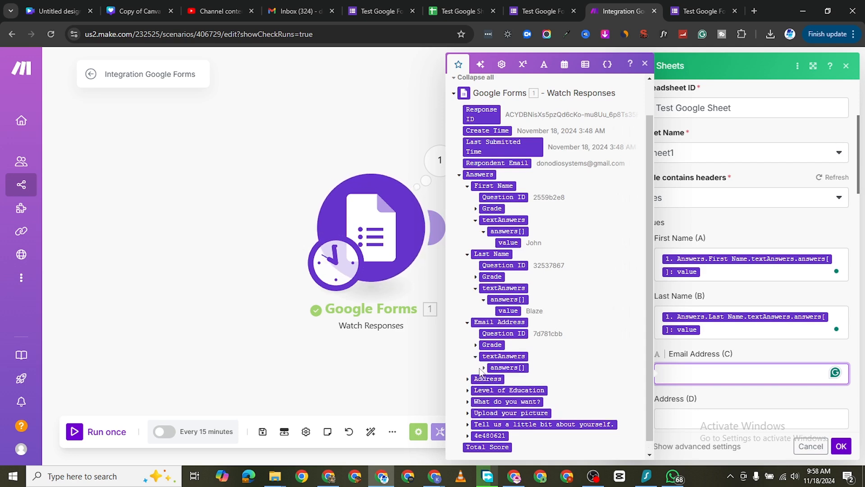
click(484, 368)
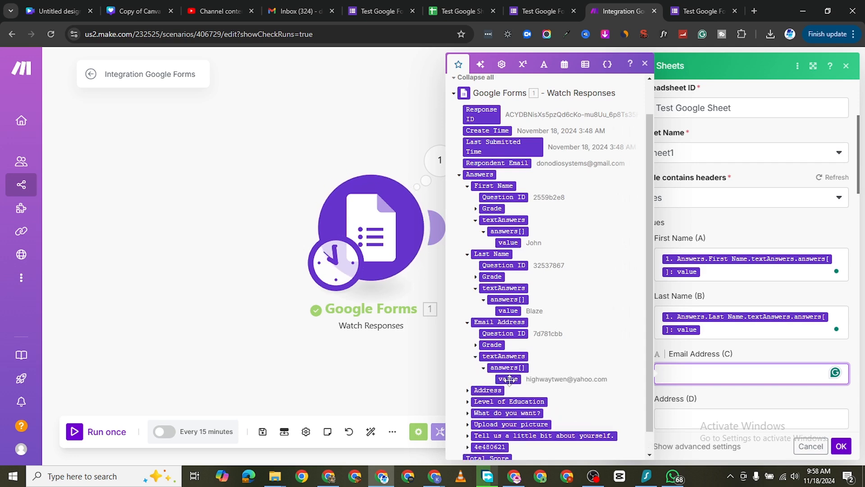
click(510, 379)
Step: Map the Address (D) field to the value of the form's Address text answer
scroll(679, 303, down, 4)
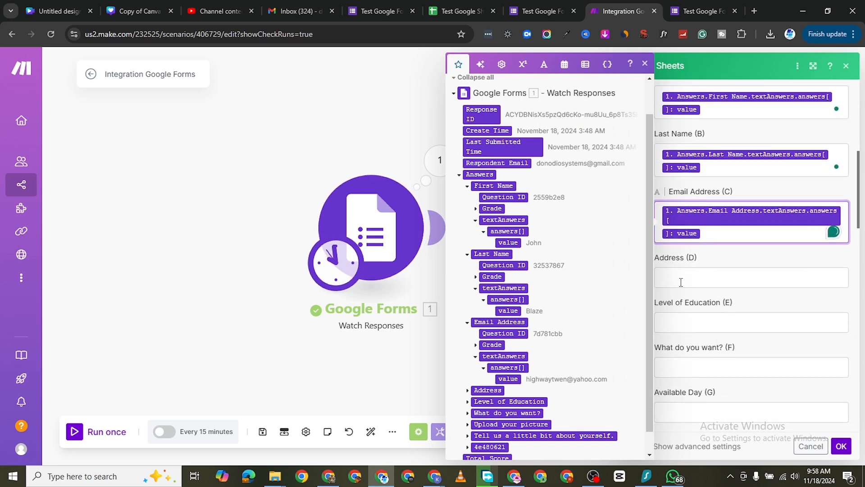
click(685, 277)
scroll(550, 353, down, 1)
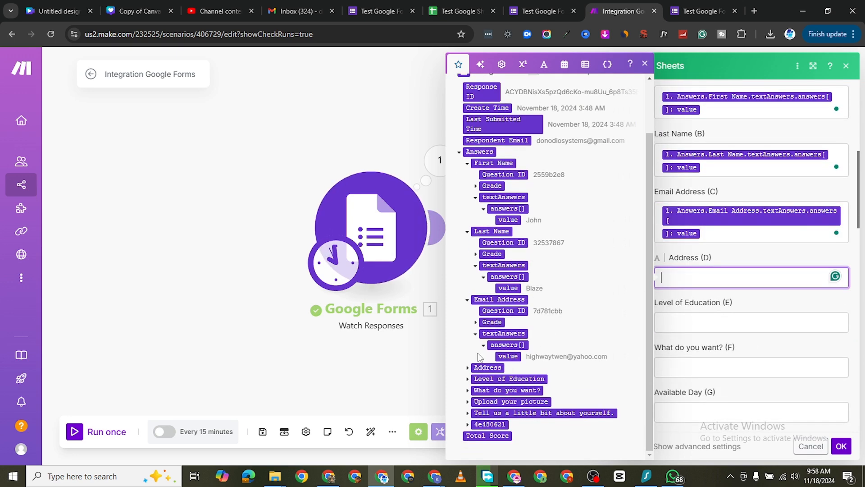
click(468, 369)
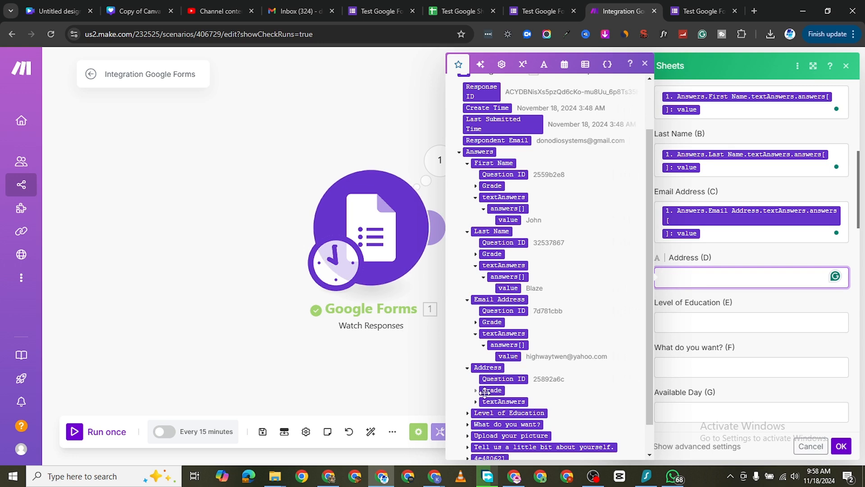
click(476, 403)
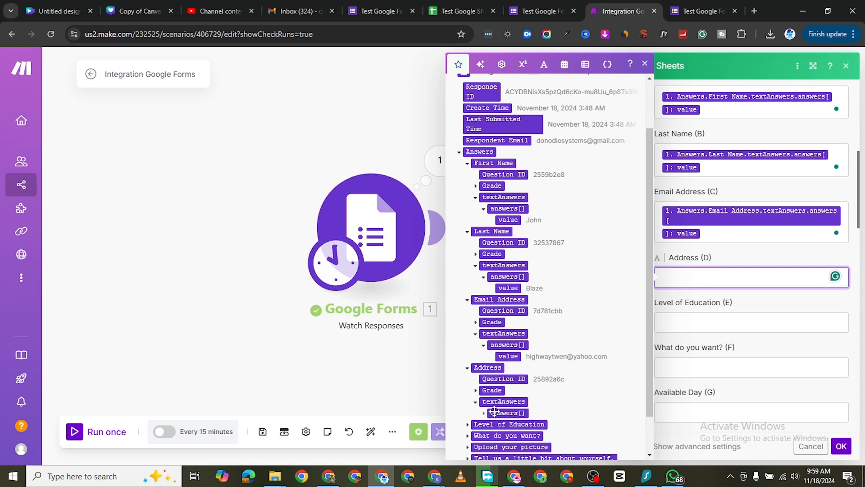
click(502, 413)
drag(508, 424, 744, 277)
Step: Map the Level of Education (E) field to the value of the form's Level of Education text answer
scroll(725, 328, down, 2)
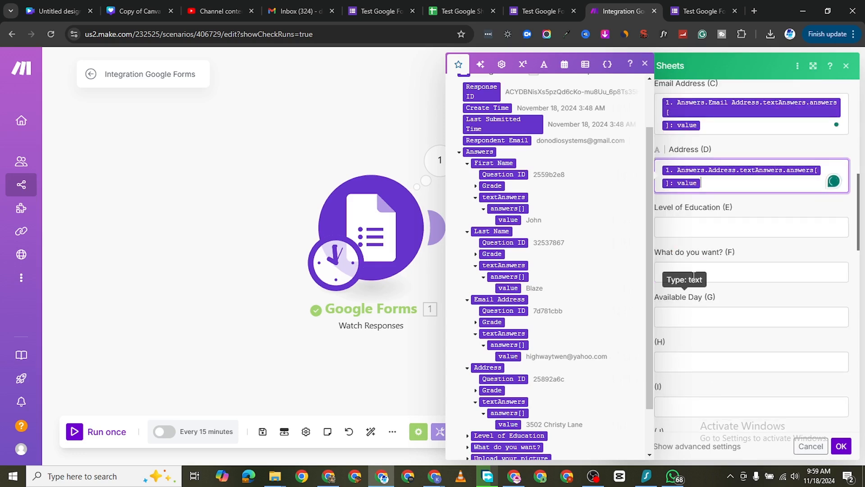
click(696, 230)
scroll(521, 358, down, 1)
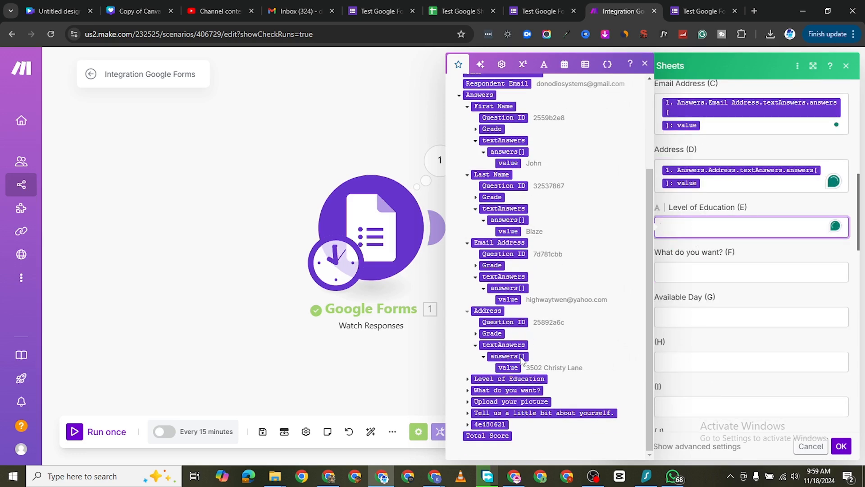
click(469, 380)
click(476, 413)
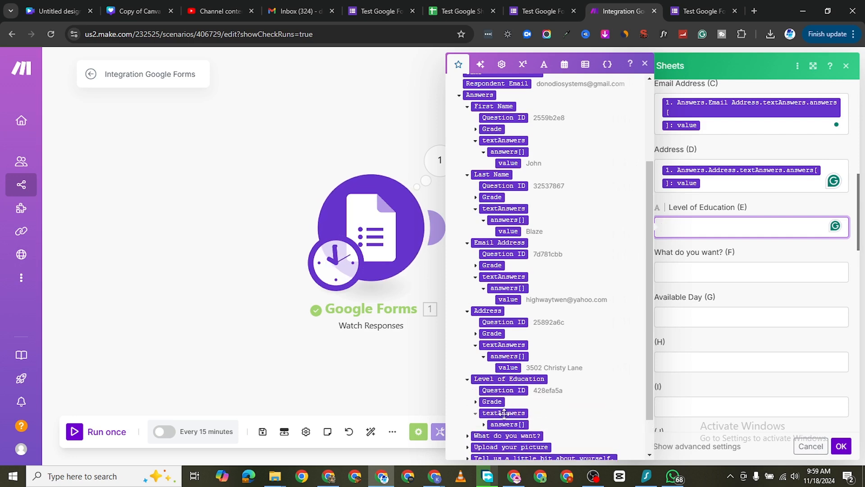
scroll(504, 414, down, 1)
click(484, 380)
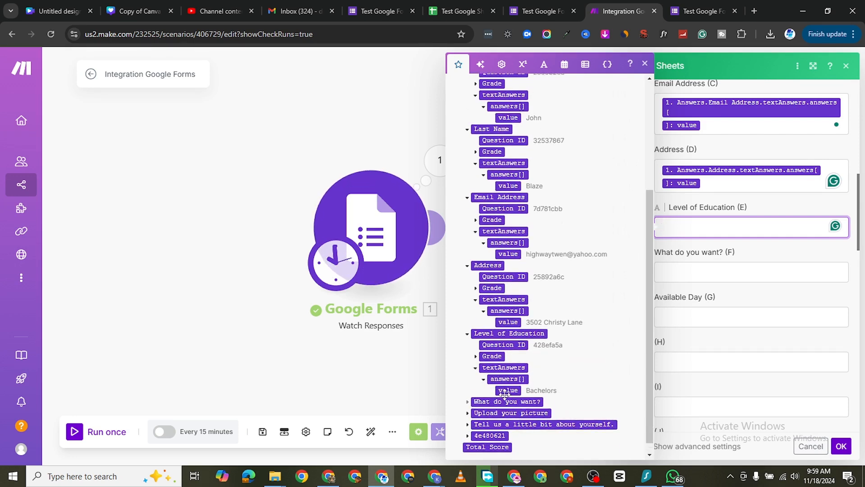
click(506, 390)
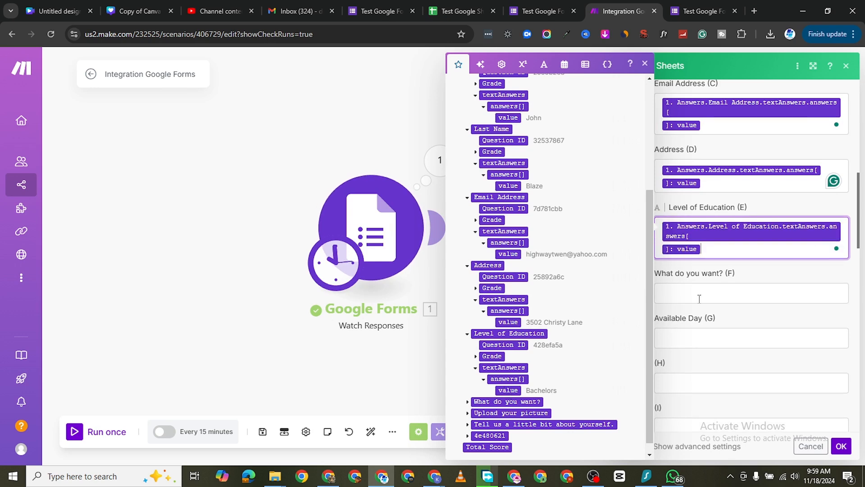
Step: Map the What do you want? (F) field to the value of the form's What do you want? text answer
key(Tab)
scroll(518, 383, down, 1)
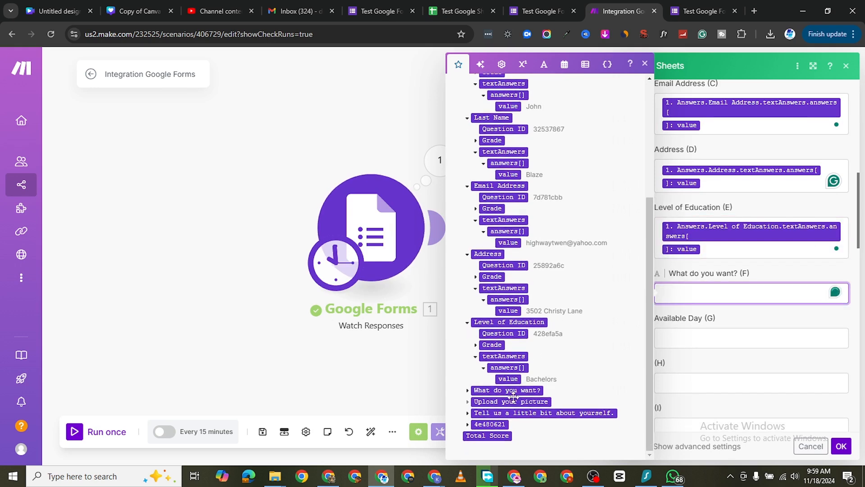
click(467, 391)
click(476, 424)
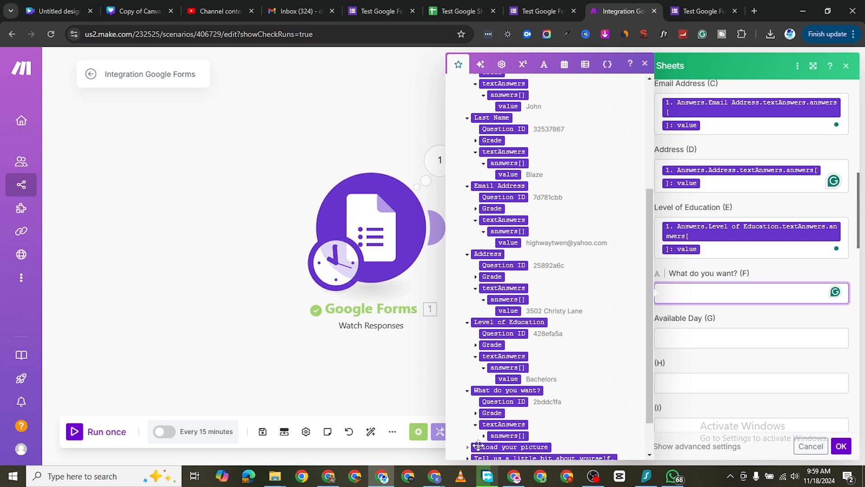
scroll(479, 446, down, 2)
click(484, 390)
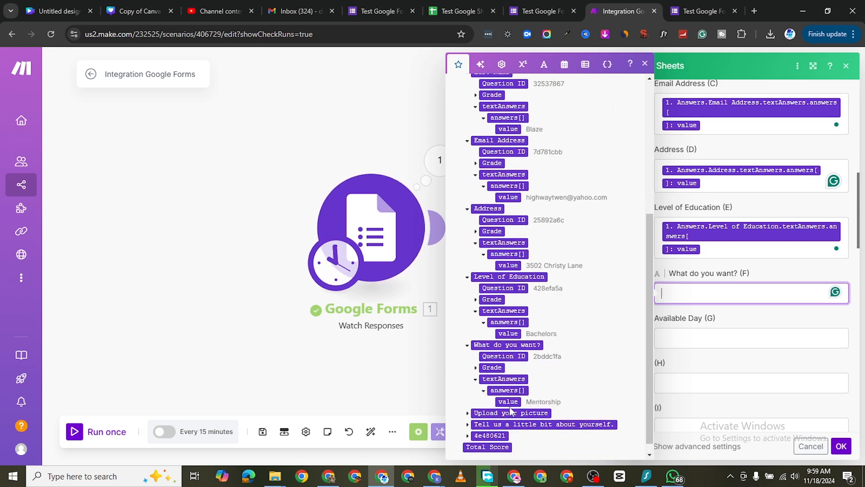
click(509, 401)
Step: Map the Available Day (G) field to the text answer value of the form's untitled date question, 4e480621
scroll(702, 268, down, 3)
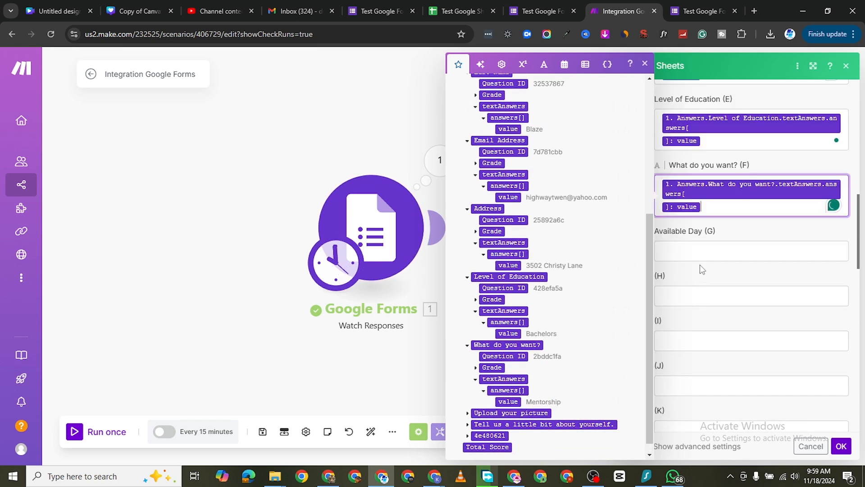
click(702, 245)
scroll(647, 286, down, 1)
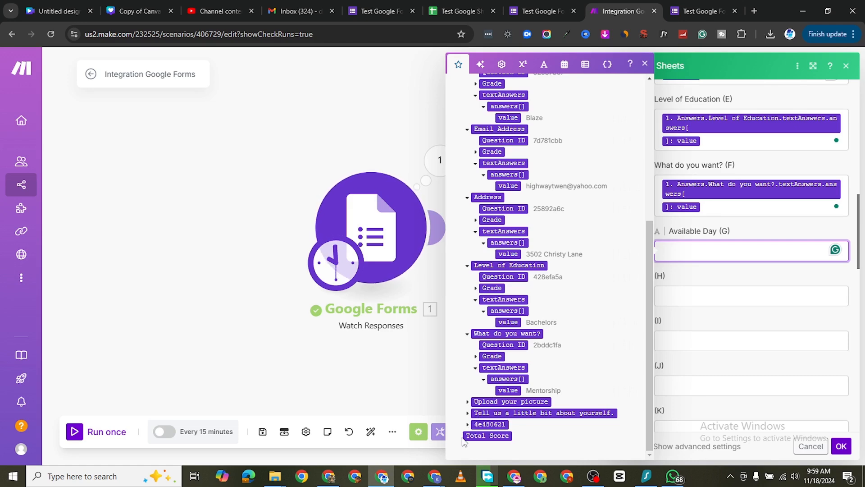
click(467, 424)
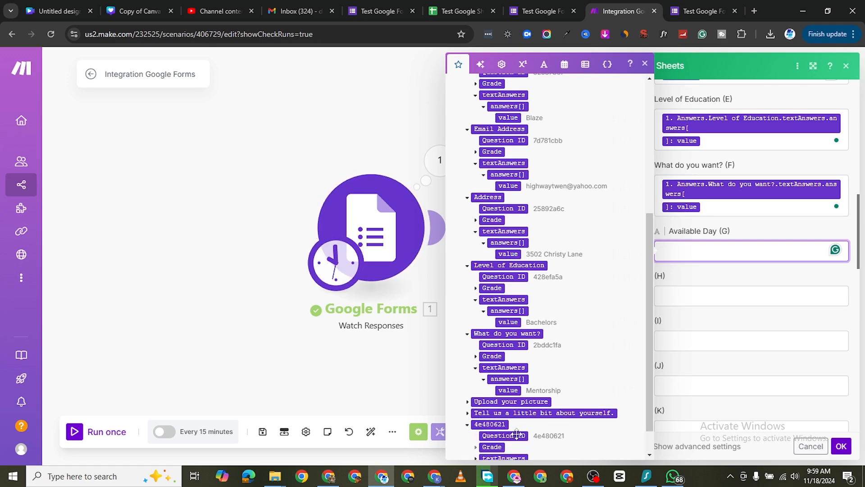
scroll(473, 432, down, 1)
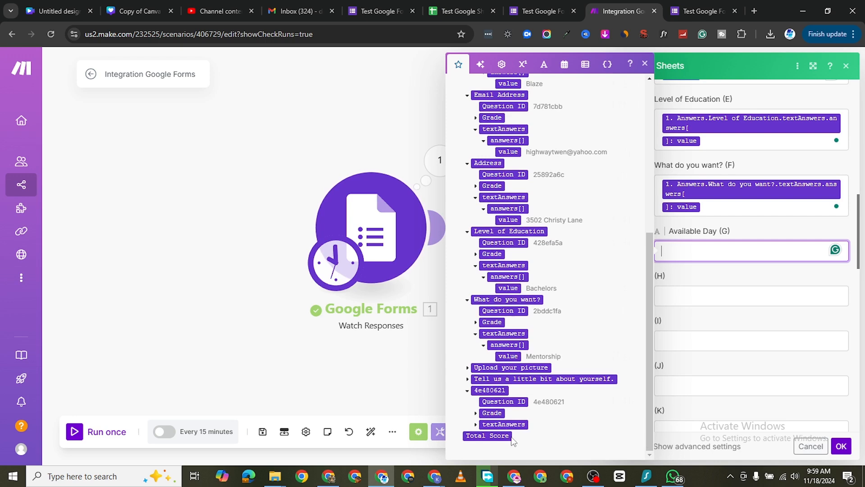
click(476, 425)
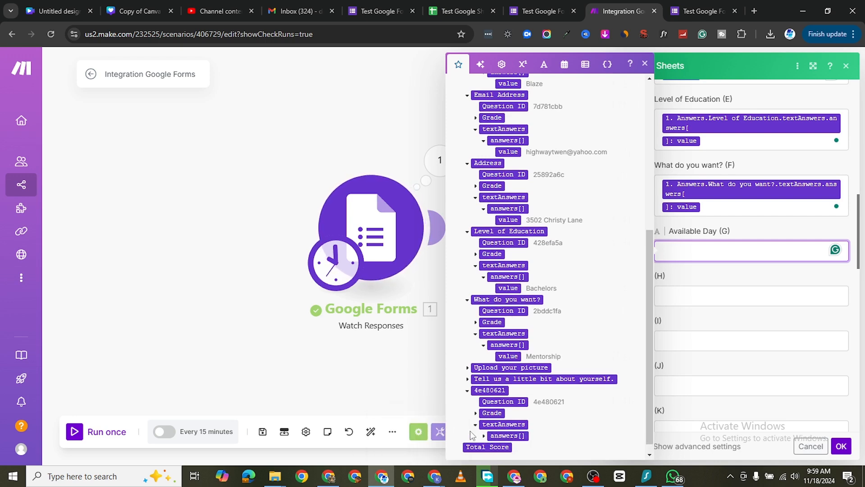
click(484, 436)
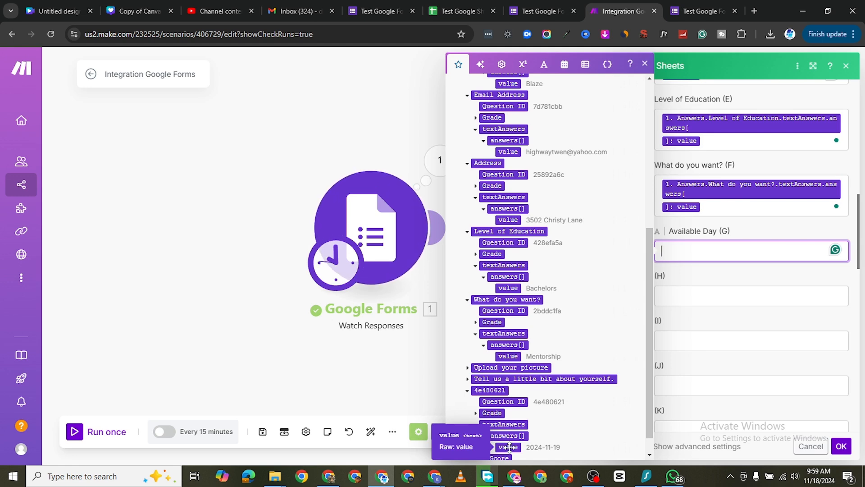
scroll(554, 428, down, 1)
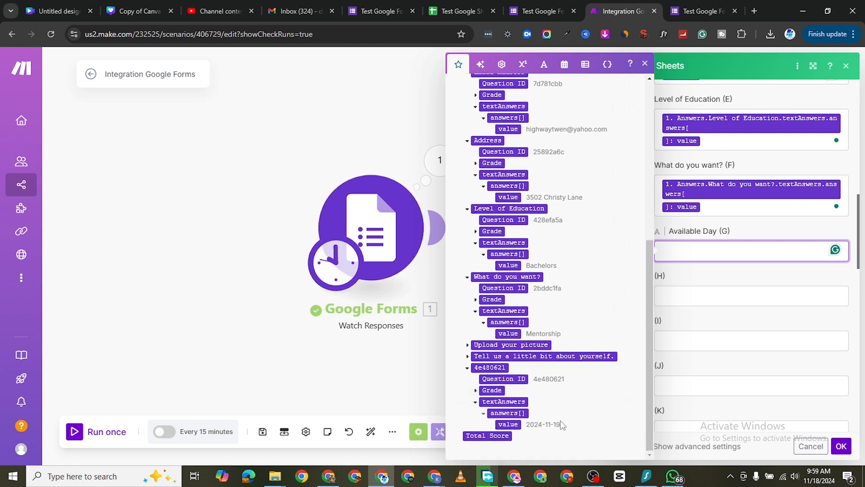
click(508, 424)
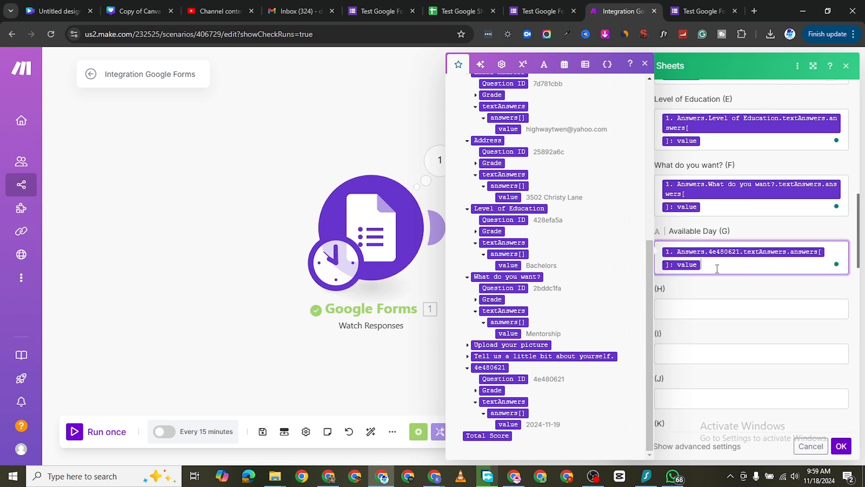
Step: Clear the Available Day header from cell G1 of Test Google Sheet and return to the Make scenario
click(445, 12)
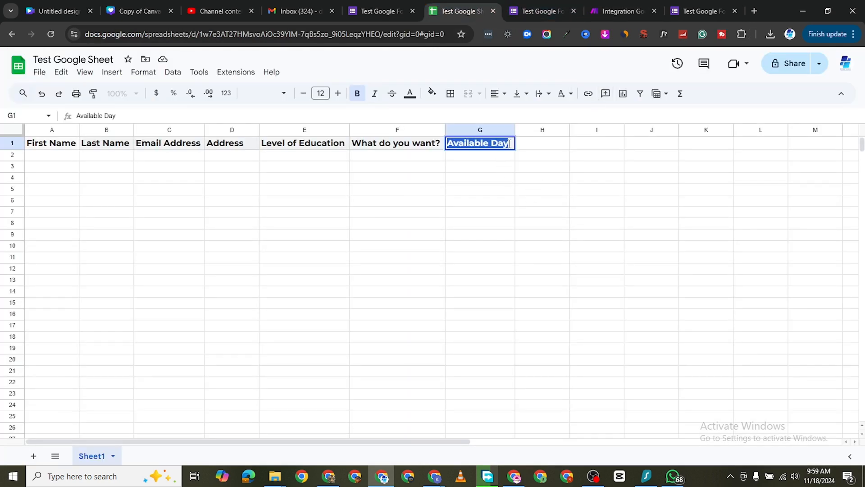
key(BackSpace)
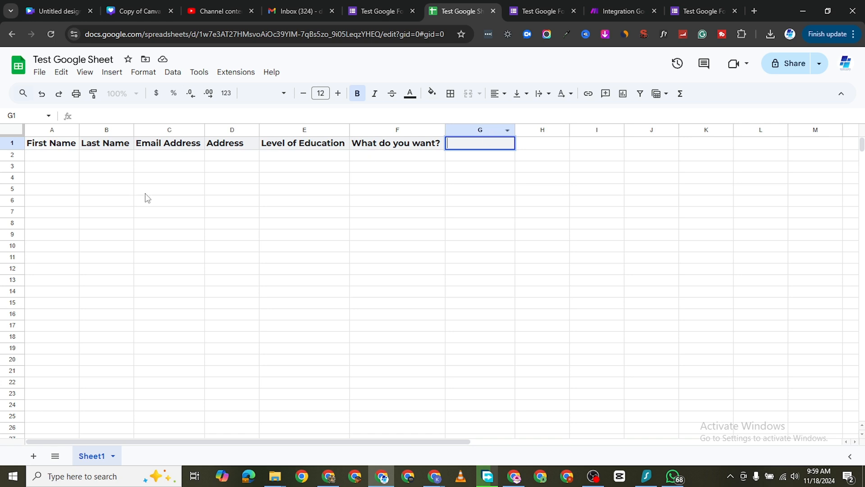
click(40, 73)
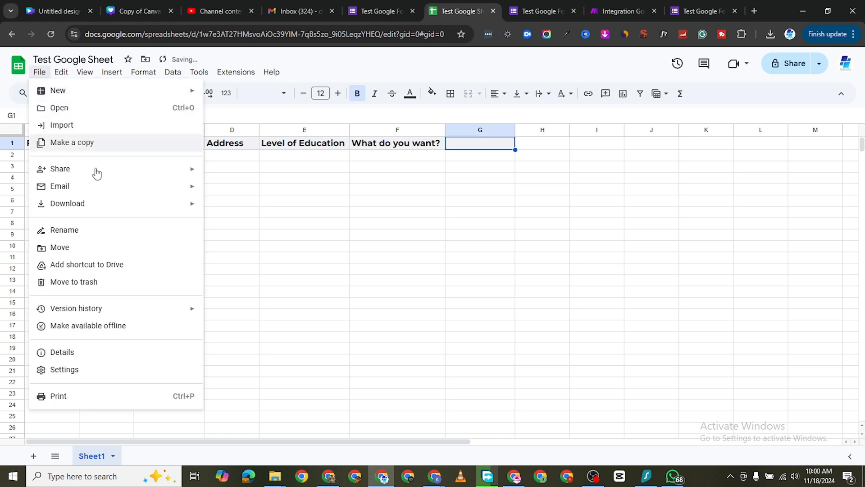
click(354, 272)
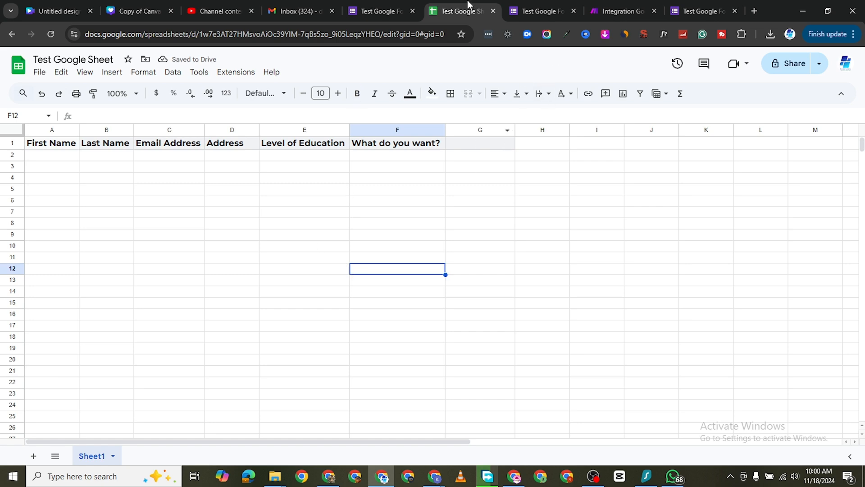
click(538, 9)
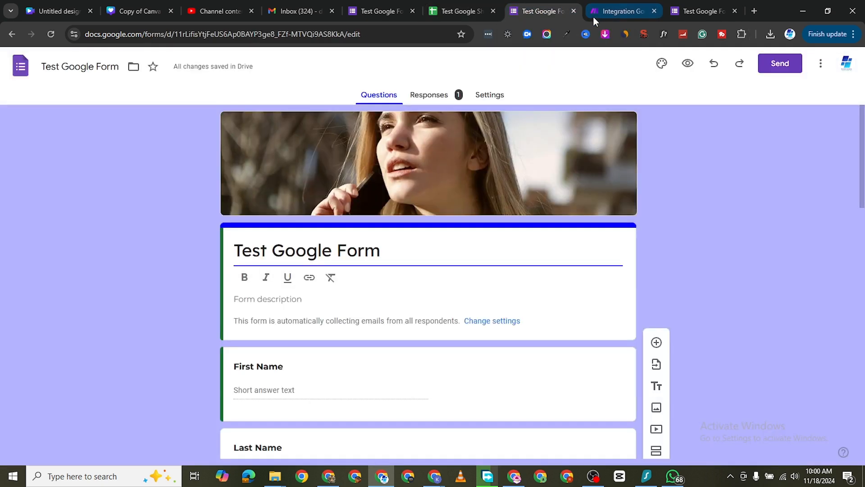
click(594, 13)
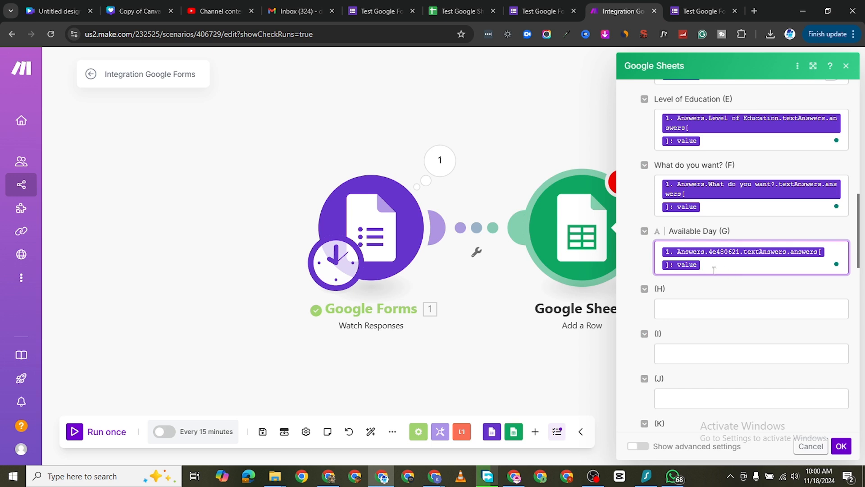
Step: Remove the mapped value from the Available Day (G) field and save the Google Sheets Add a Row module
click(712, 269)
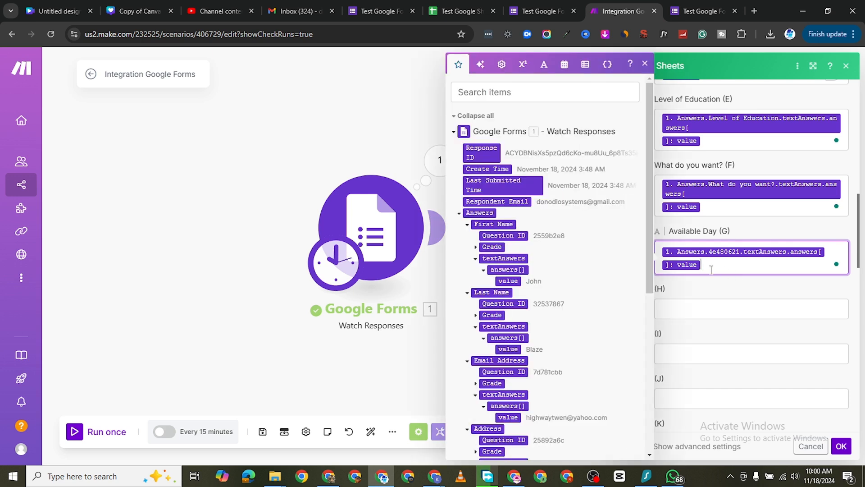
key(ctrl+a)
key(BackSpace)
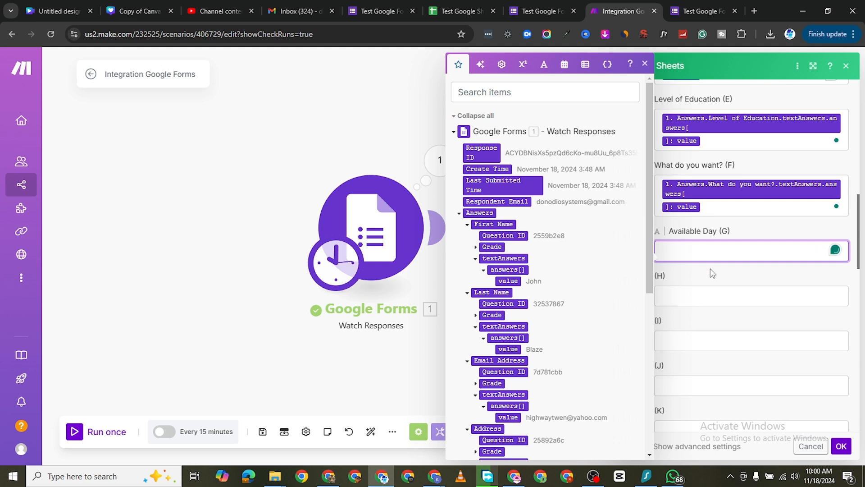
click(659, 229)
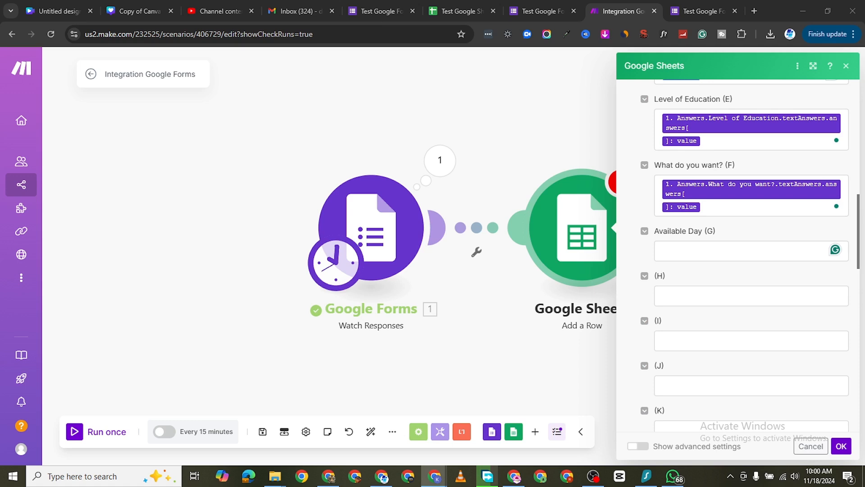
click(841, 446)
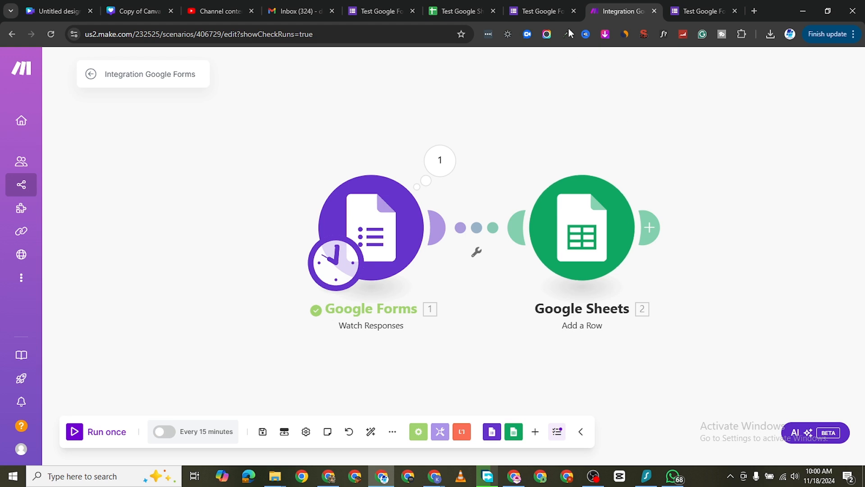
Step: Review Test Google Form's collected responses by question, checking who answered the First Name question
click(527, 16)
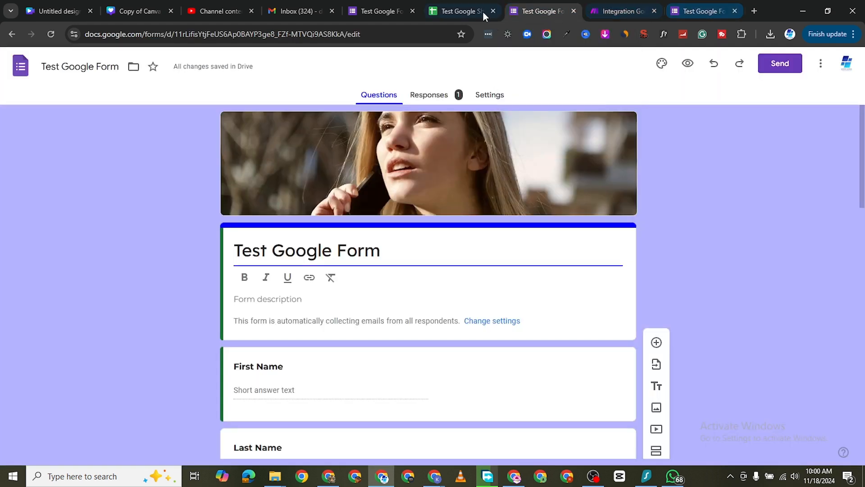
scroll(415, 234, down, 1)
scroll(415, 233, up, 1)
click(434, 95)
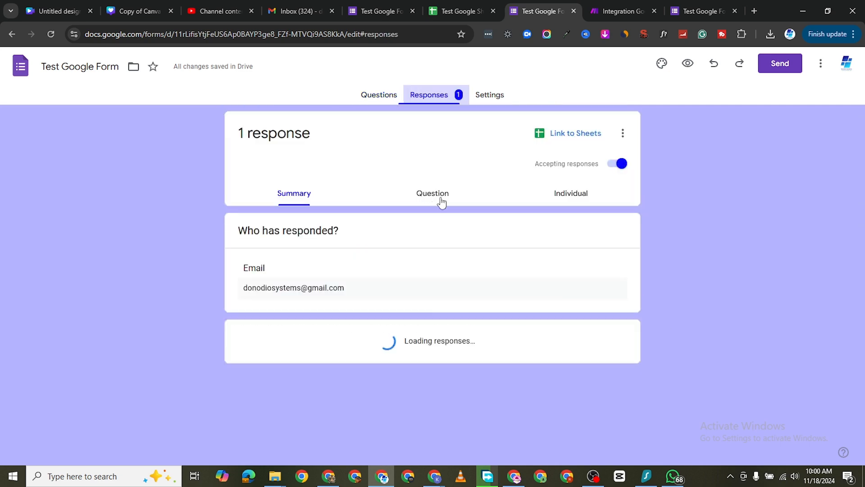
click(426, 196)
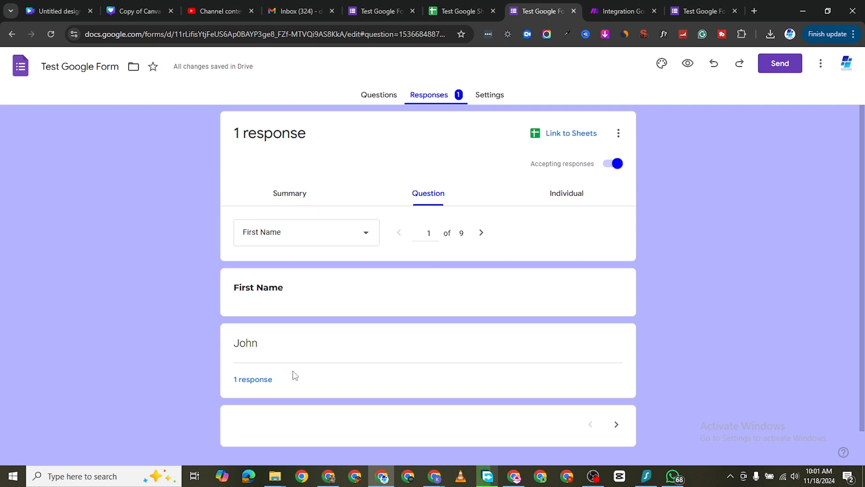
click(267, 378)
scroll(305, 418, down, 1)
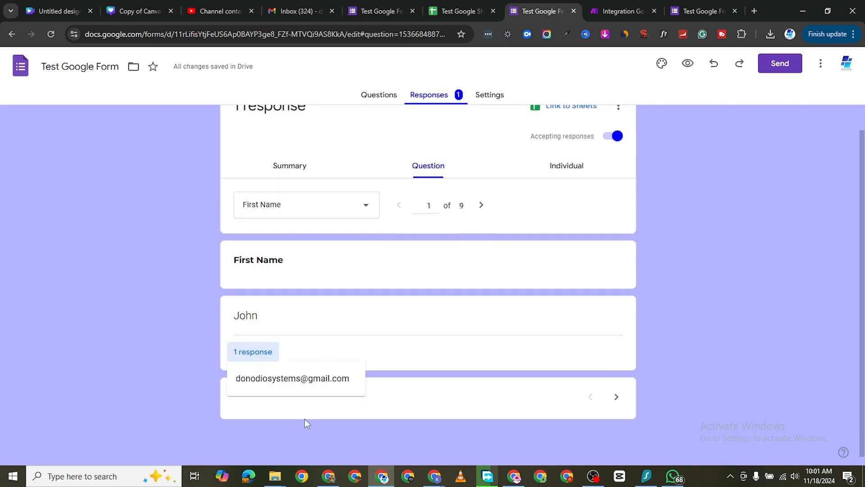
scroll(524, 272, up, 1)
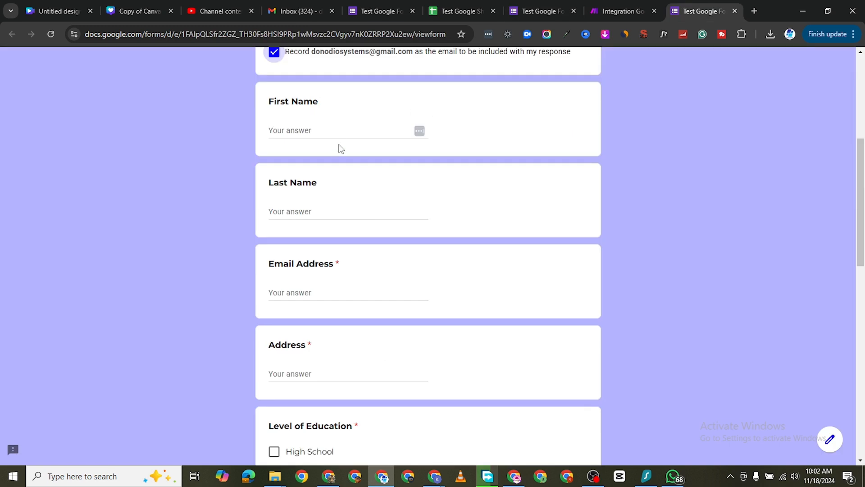
Step: Submit a new response in the live Test Google Form with the respondent's name, email and address, PhD as education level and Employment as the request
click(334, 130)
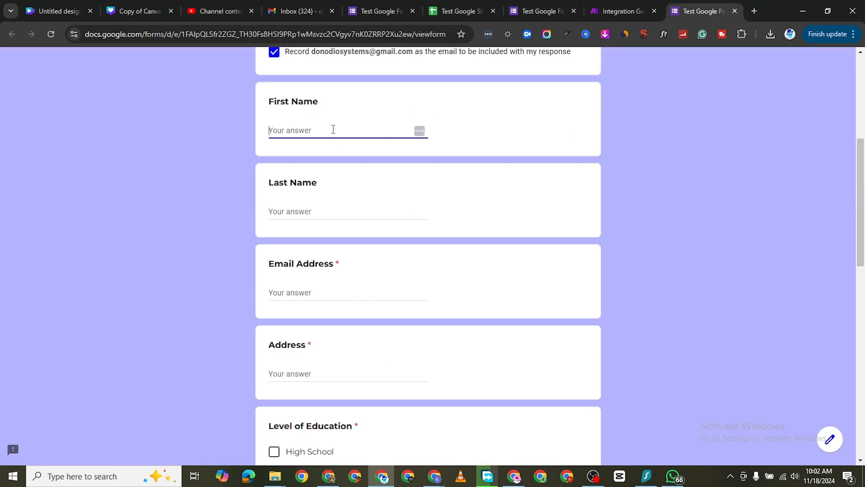
text(Astra)
scroll(332, 139, down, 1)
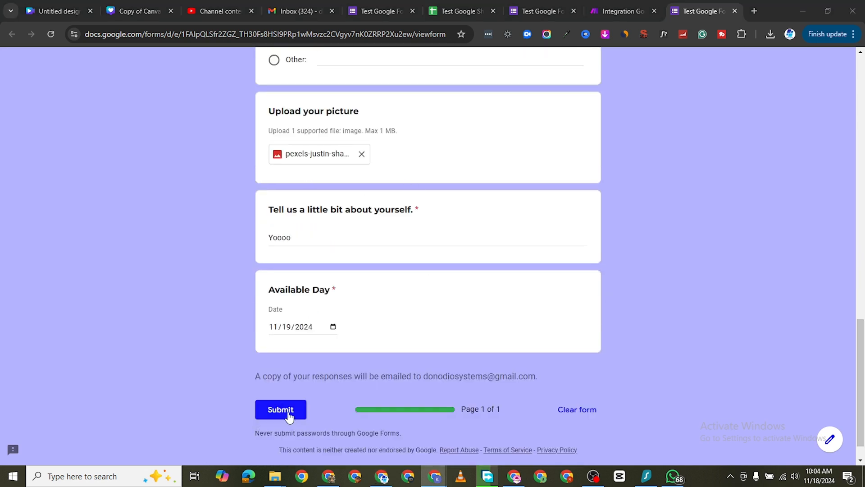
click(288, 410)
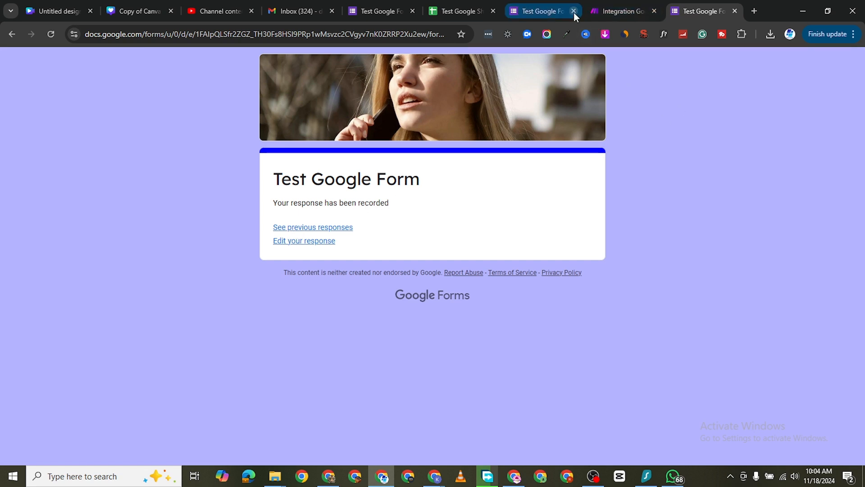
Step: Check Test Google Sheet for existing rows, then run the Make scenario once
click(475, 10)
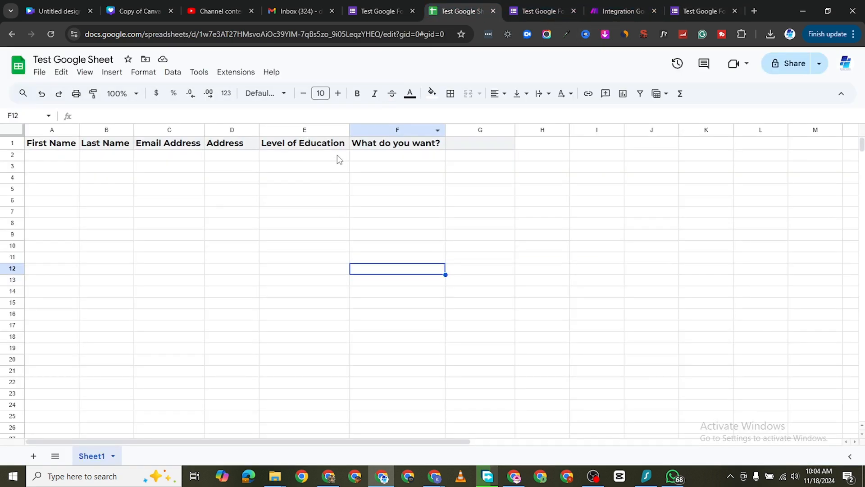
click(616, 12)
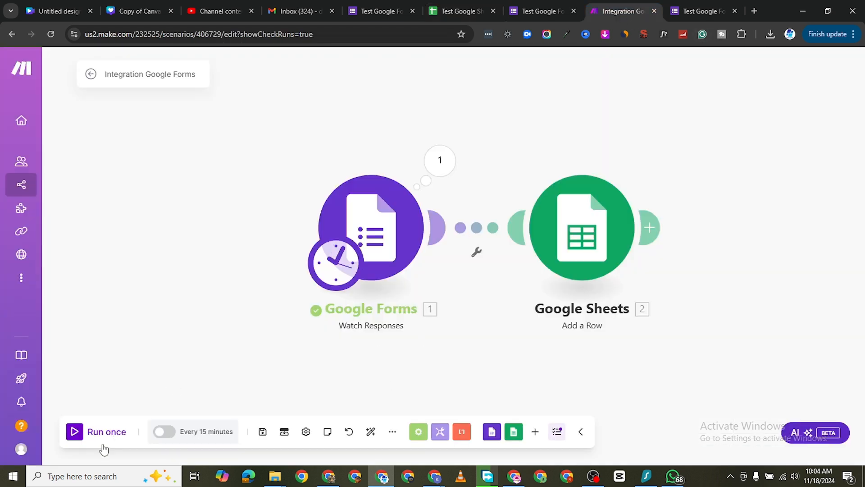
click(73, 431)
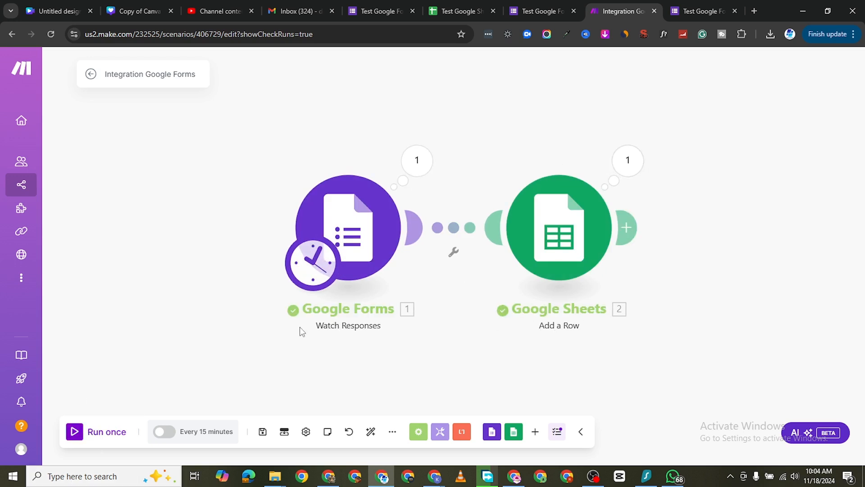
Step: Widen columns A to F of Test Google Sheet to show the new row's entries, then return to the Make scenario
click(439, 12)
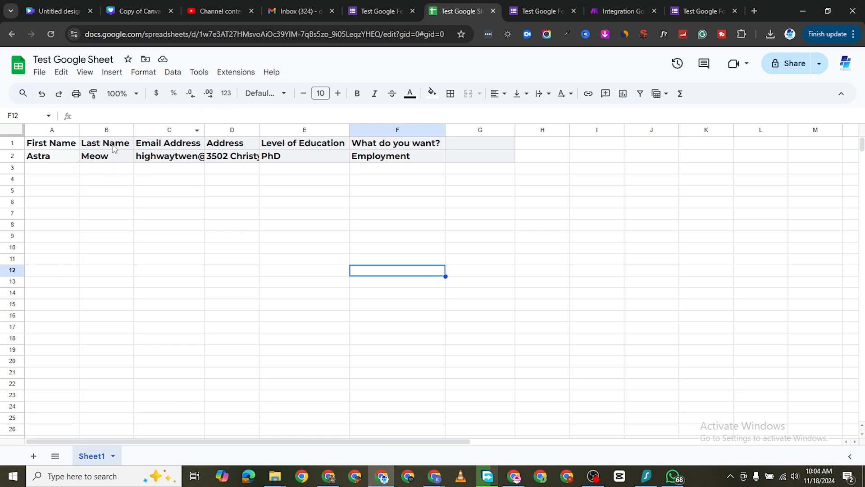
drag(104, 129, 104, 129)
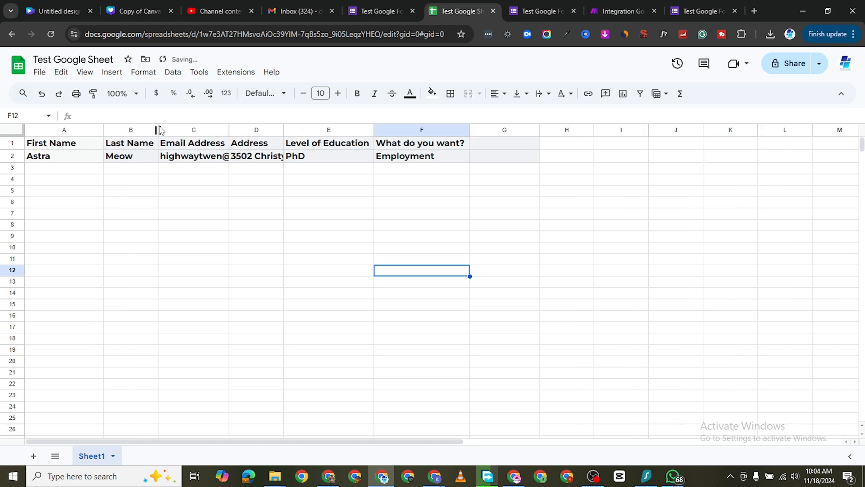
drag(159, 130, 172, 129)
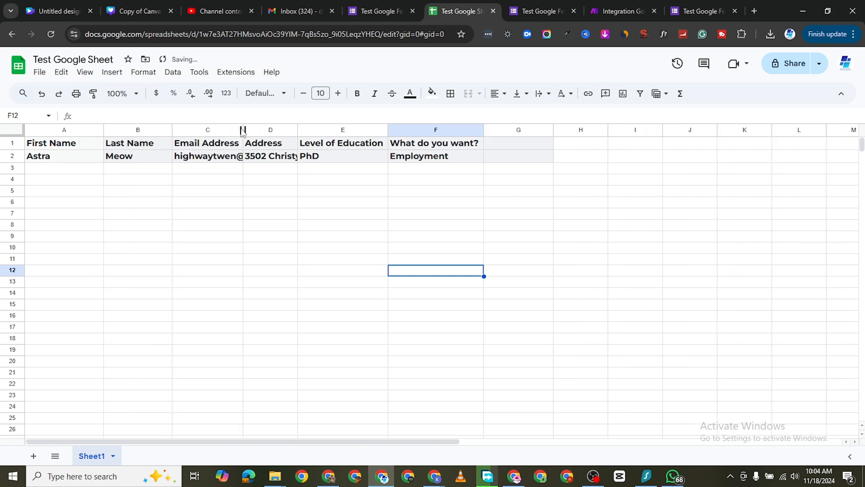
drag(243, 130, 283, 129)
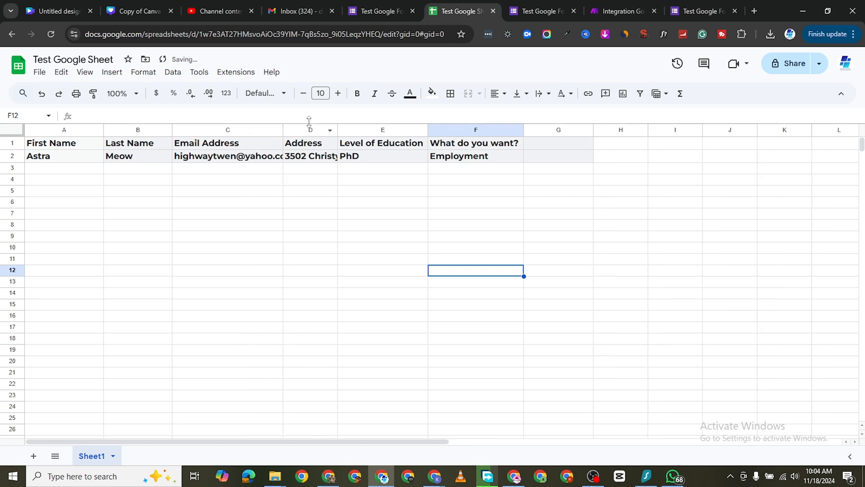
drag(338, 130, 367, 130)
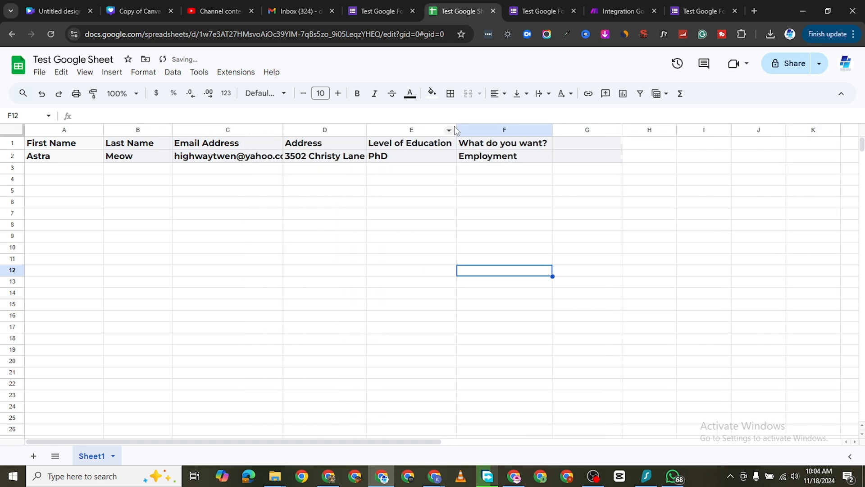
drag(456, 129, 474, 129)
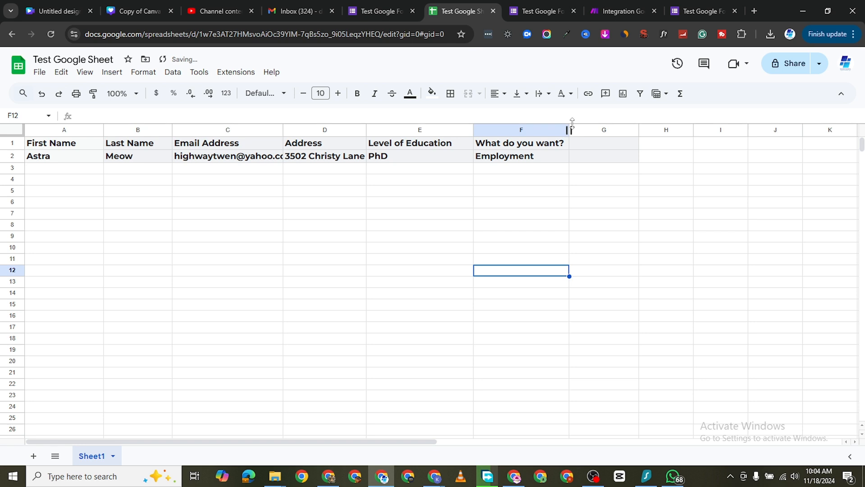
drag(570, 129, 590, 130)
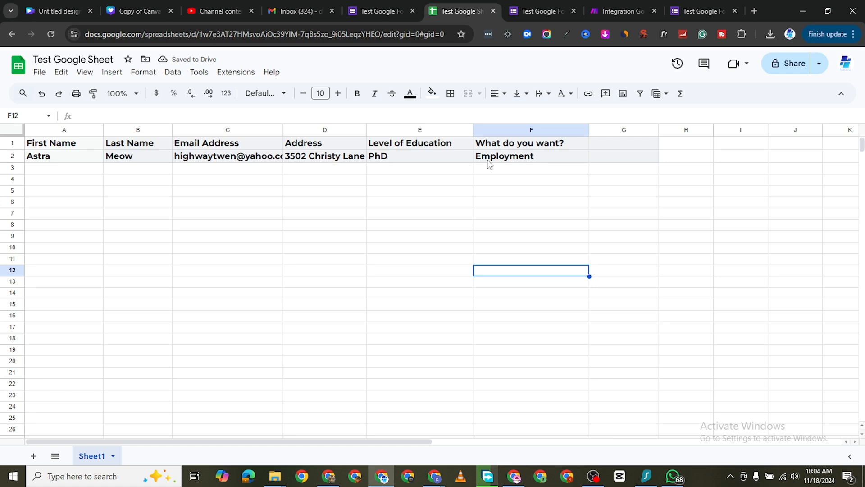
click(610, 10)
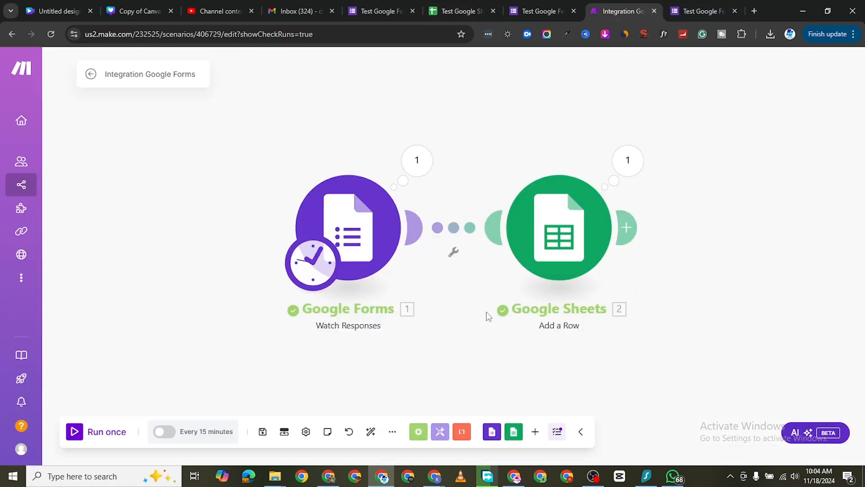
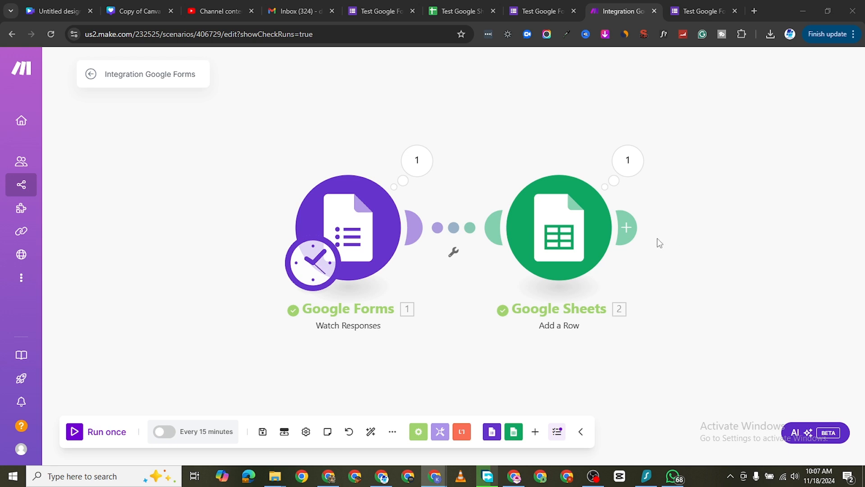
Step: Start a new module after the Google Sheets module and search the available apps for "mail"
click(630, 229)
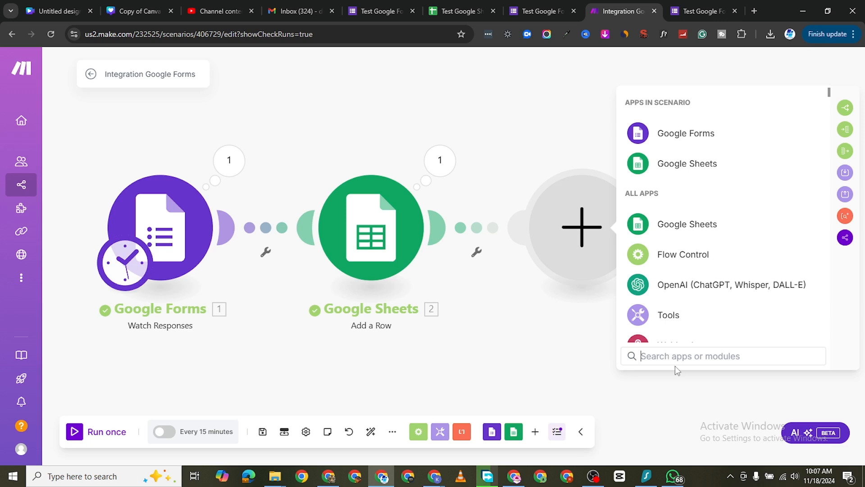
text(mil)
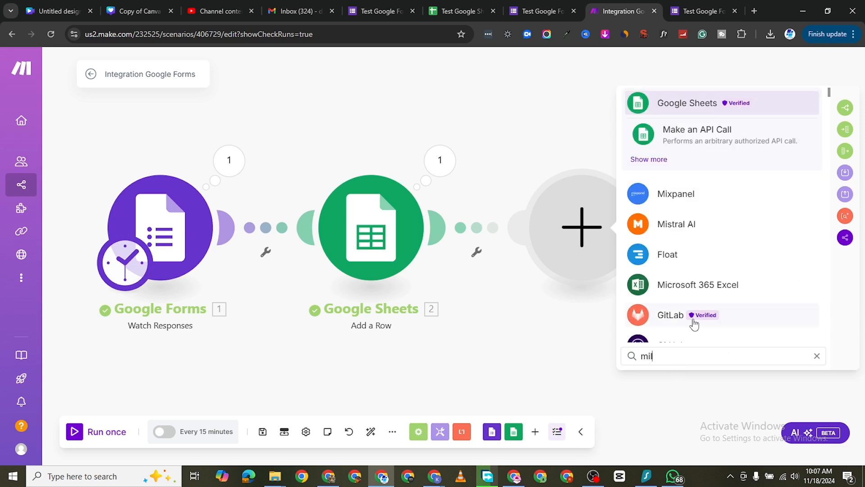
key(BackSpace)
key(BackSpace)
text(ail)
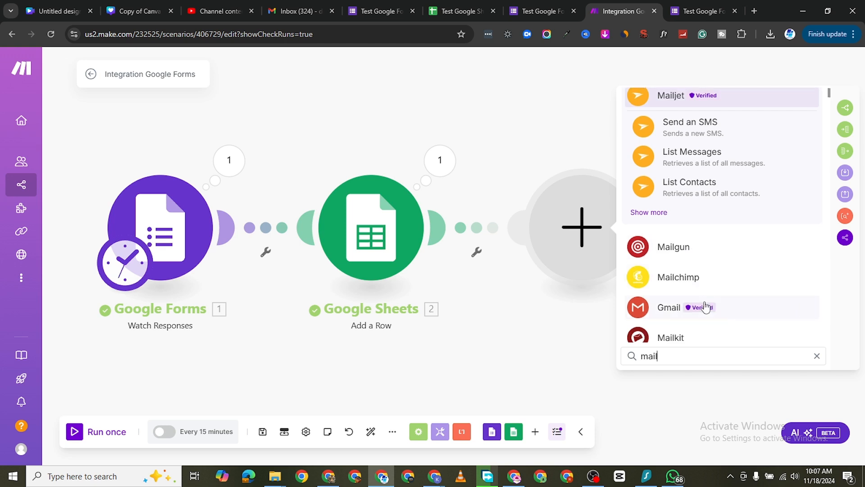
scroll(706, 307, down, 5)
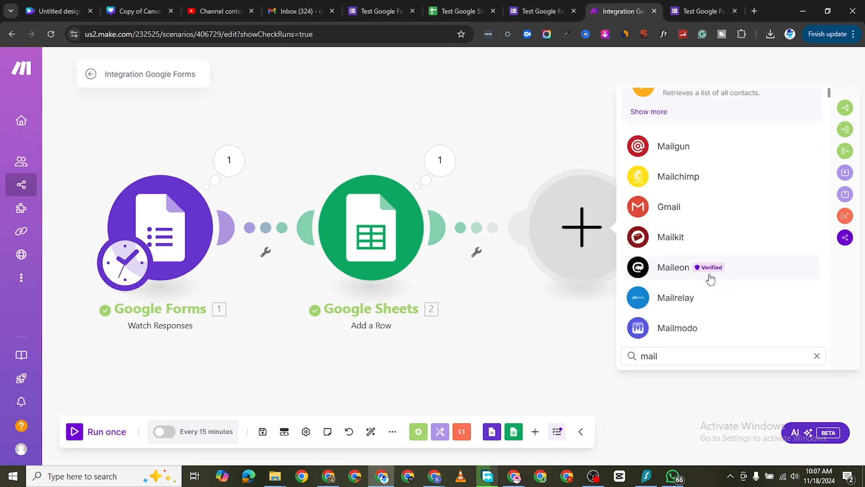
scroll(711, 274, down, 3)
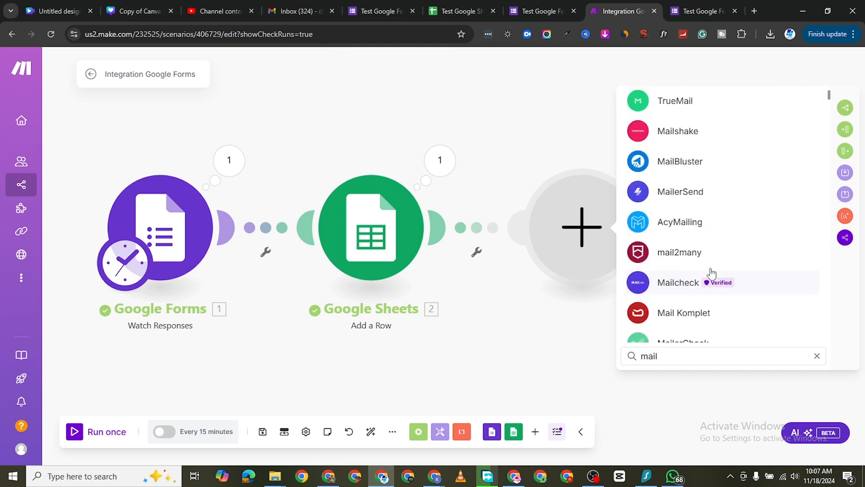
scroll(712, 274, up, 8)
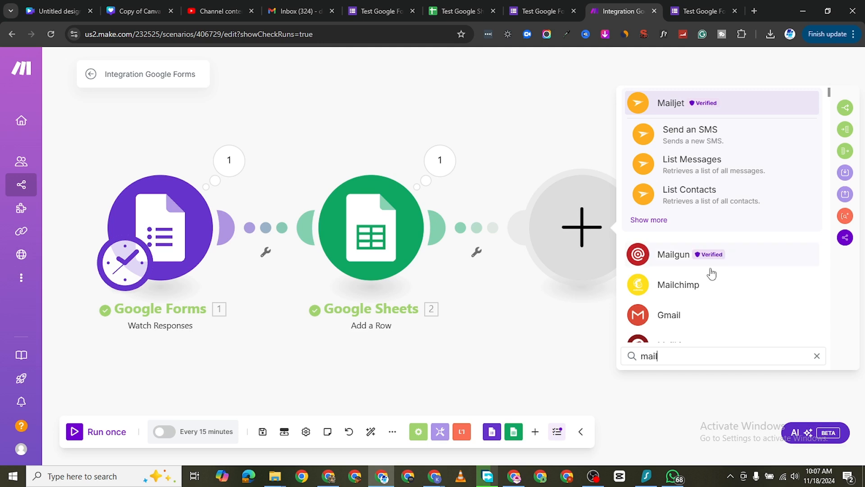
scroll(711, 248, down, 5)
scroll(741, 244, up, 3)
scroll(747, 243, up, 5)
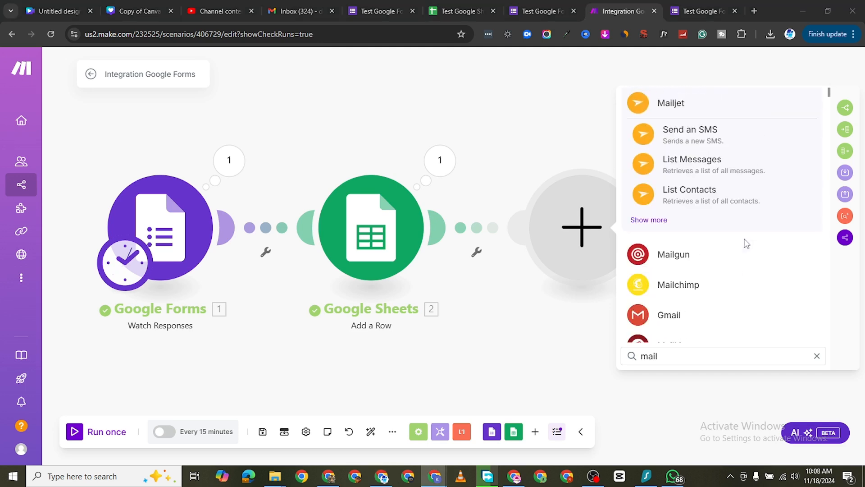
scroll(669, 299, down, 1)
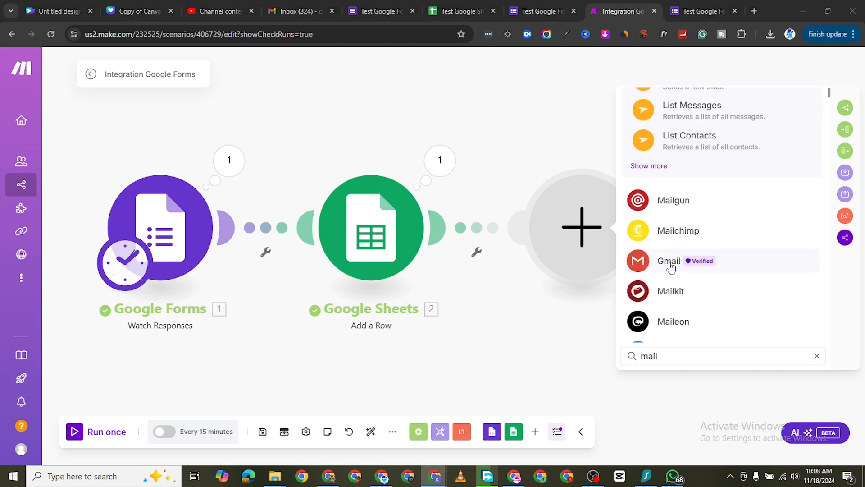
scroll(702, 302, down, 7)
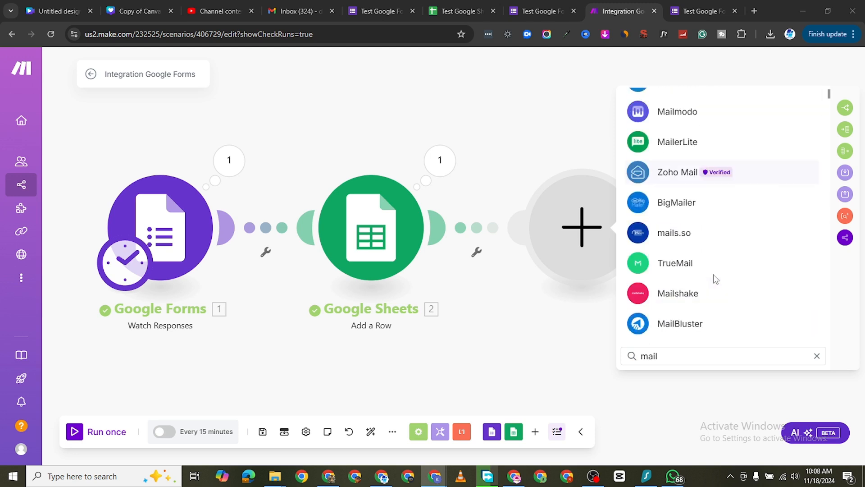
scroll(713, 281, down, 8)
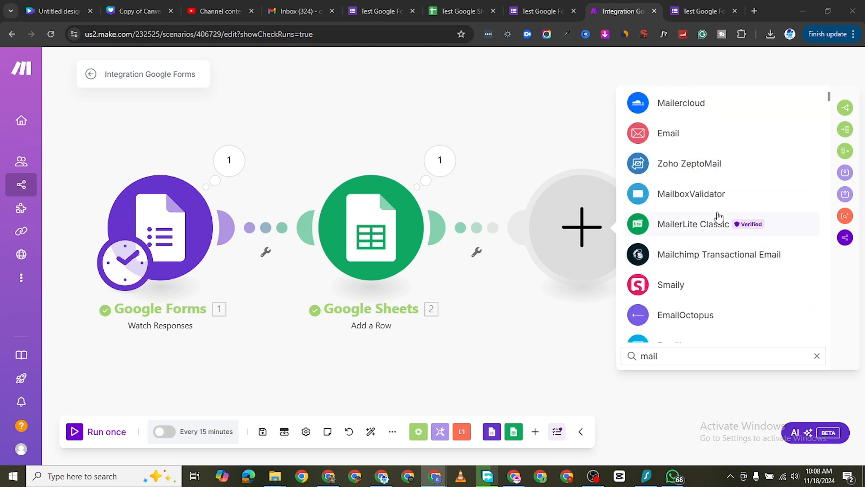
Step: Add the built-in Email app's Send an Email action as the scenario's third module
click(728, 137)
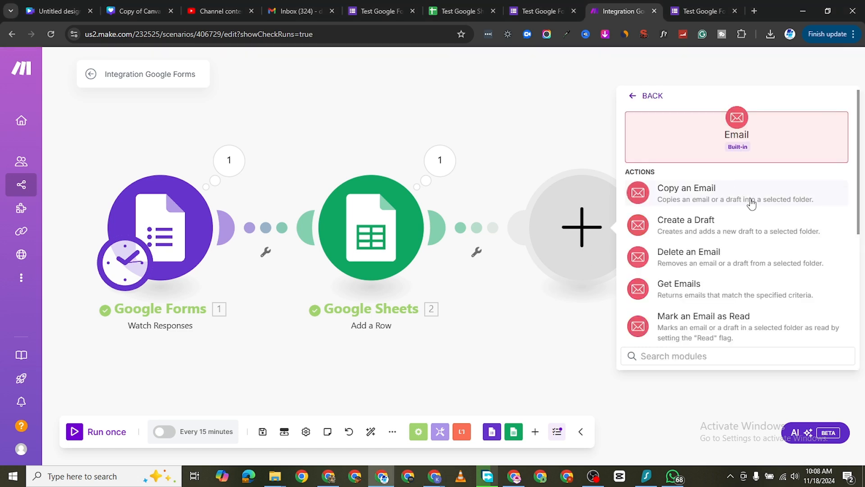
scroll(757, 257, down, 4)
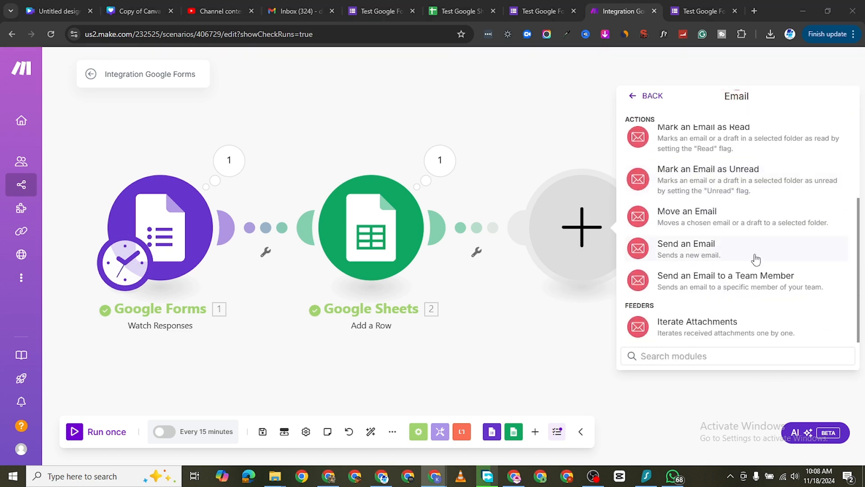
scroll(756, 264, up, 5)
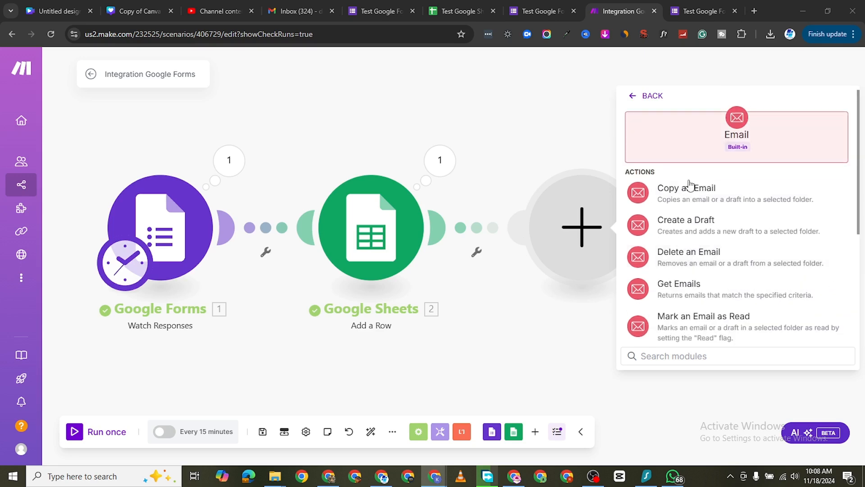
scroll(721, 252, down, 3)
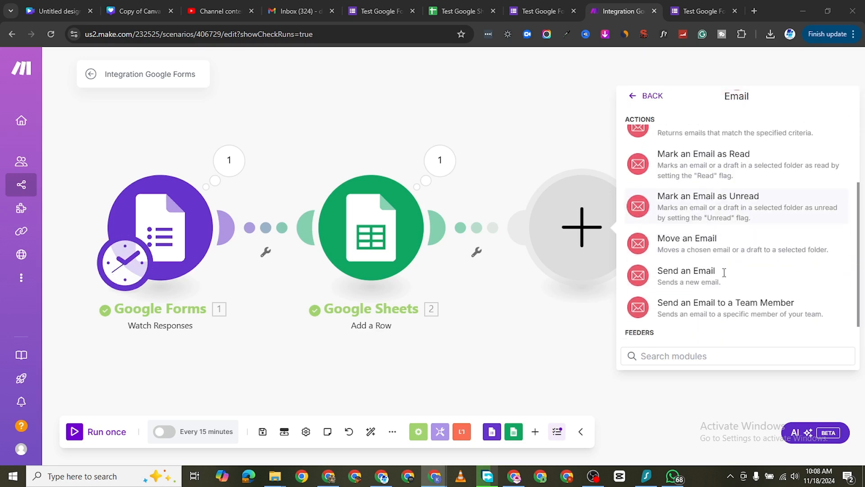
click(671, 274)
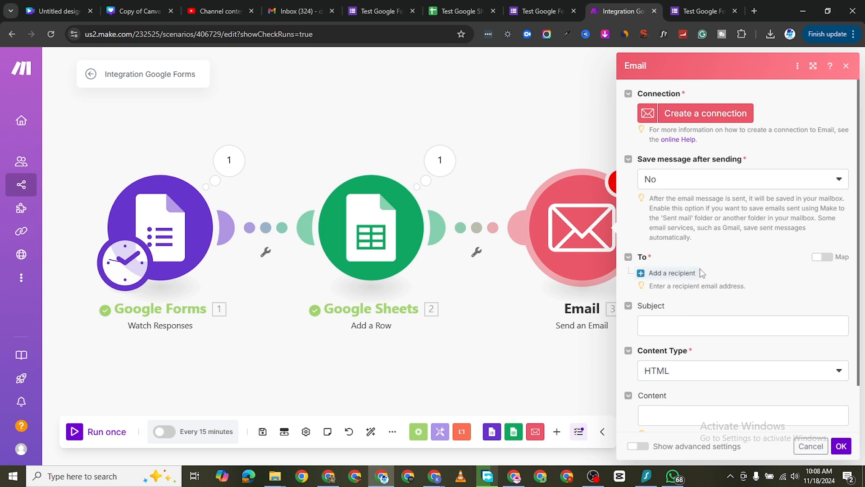
Step: Create a Microsoft SMTP/IMAP OAuth connection for the Email module, keeping the default connection name
click(716, 114)
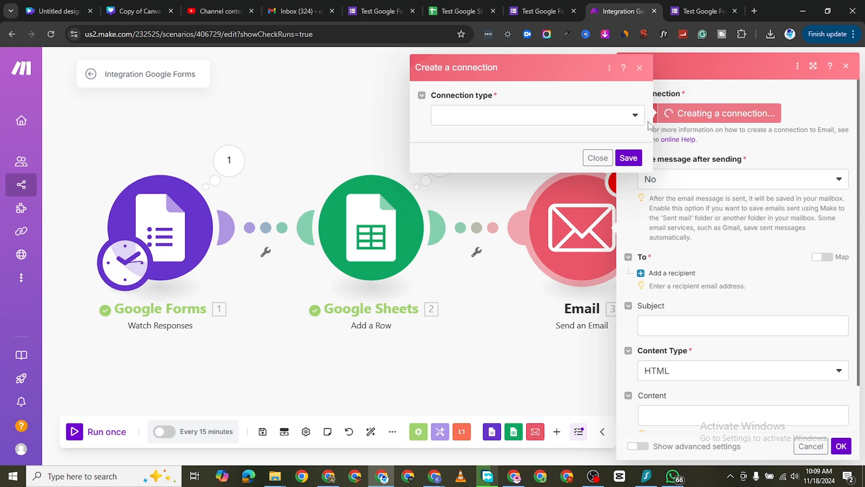
click(623, 123)
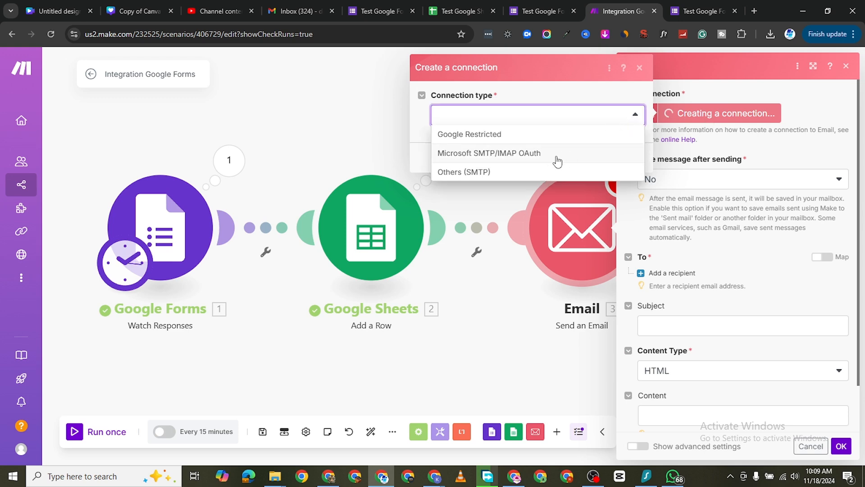
click(514, 156)
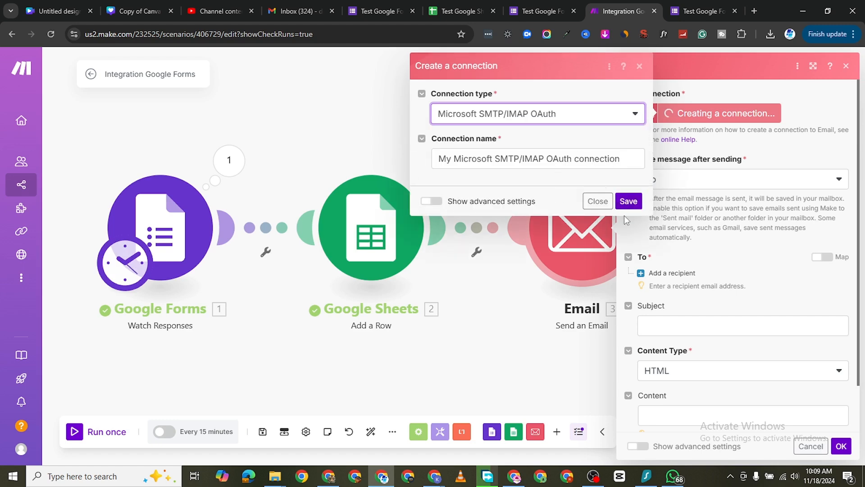
click(630, 201)
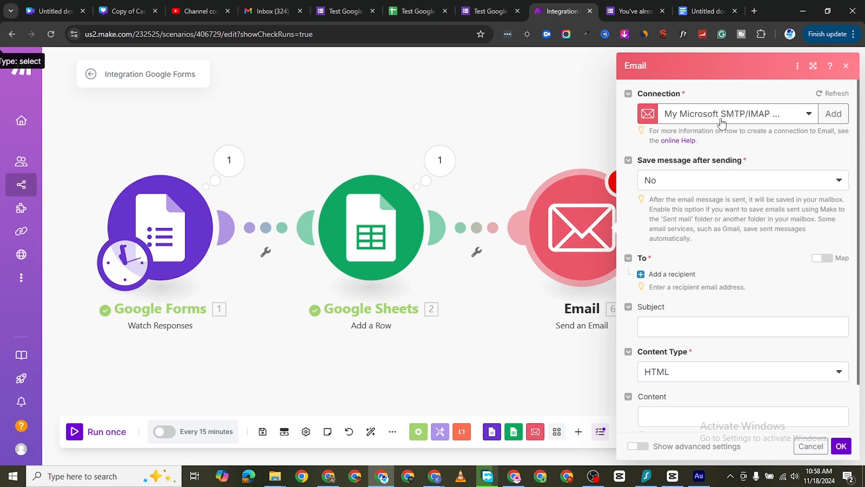
click(715, 182)
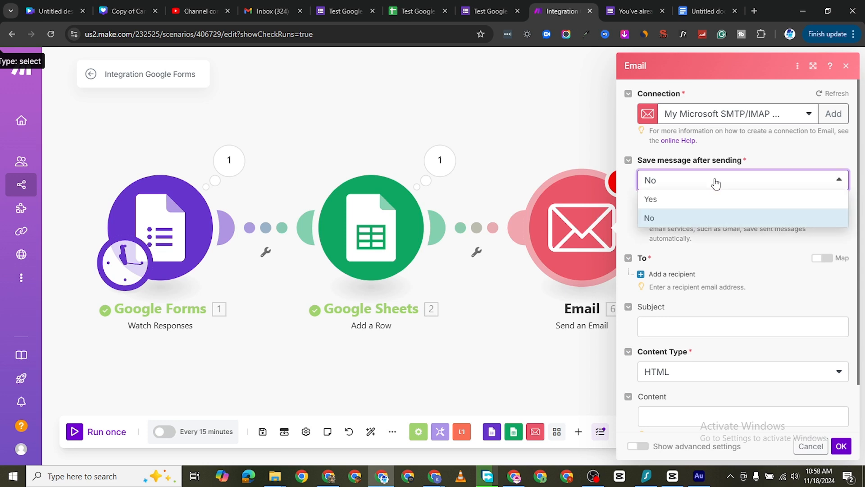
click(702, 205)
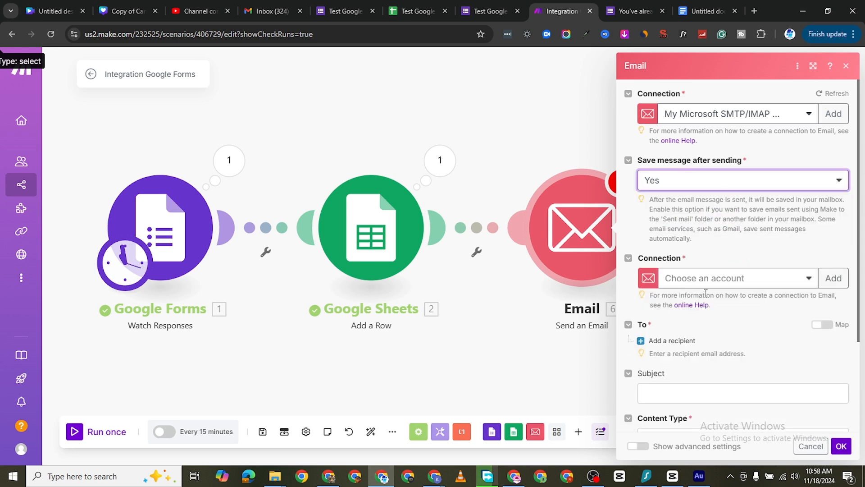
click(711, 184)
click(685, 219)
Step: Set the email's subject to "Hey" followed by the First Name text answer from the Google Forms response
scroll(689, 329, down, 2)
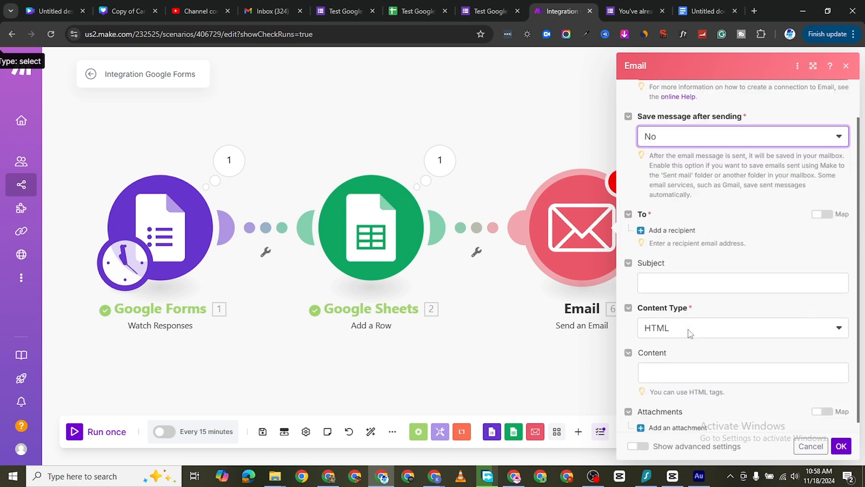
click(687, 270)
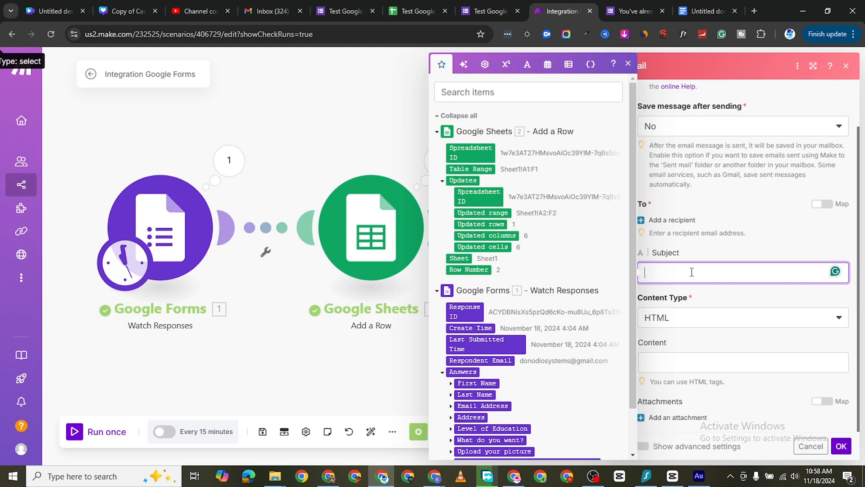
text(Hey)
scroll(473, 349, down, 1)
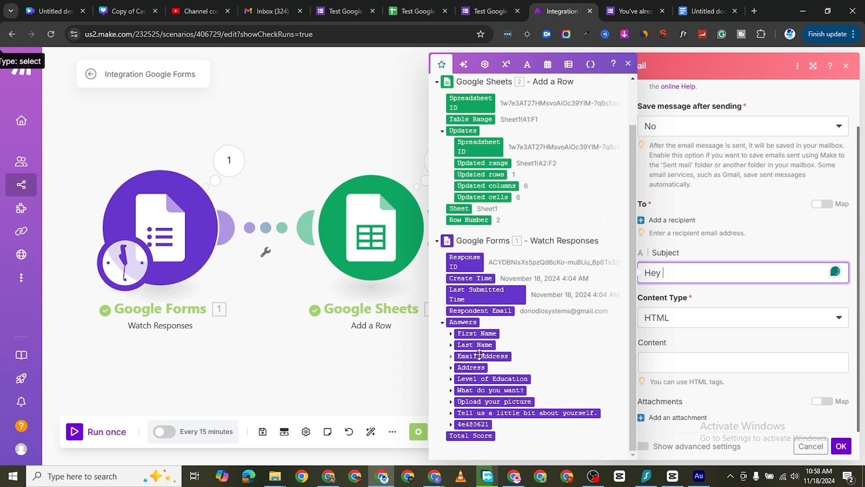
click(451, 334)
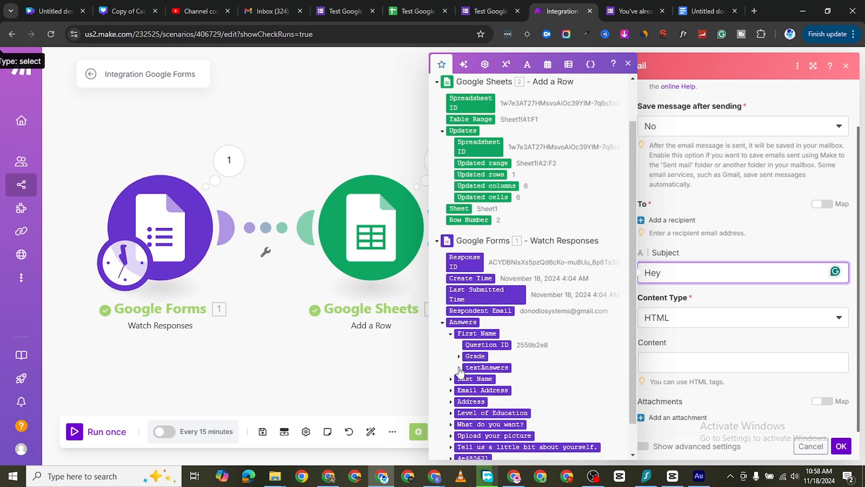
click(459, 368)
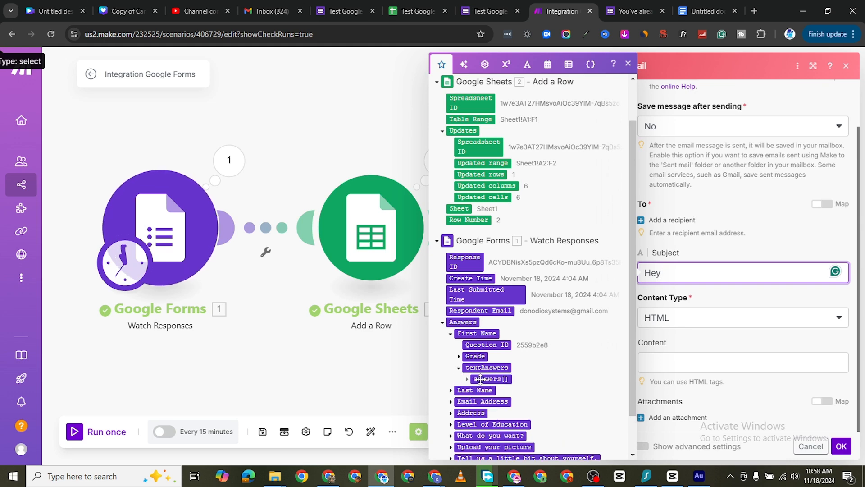
click(486, 379)
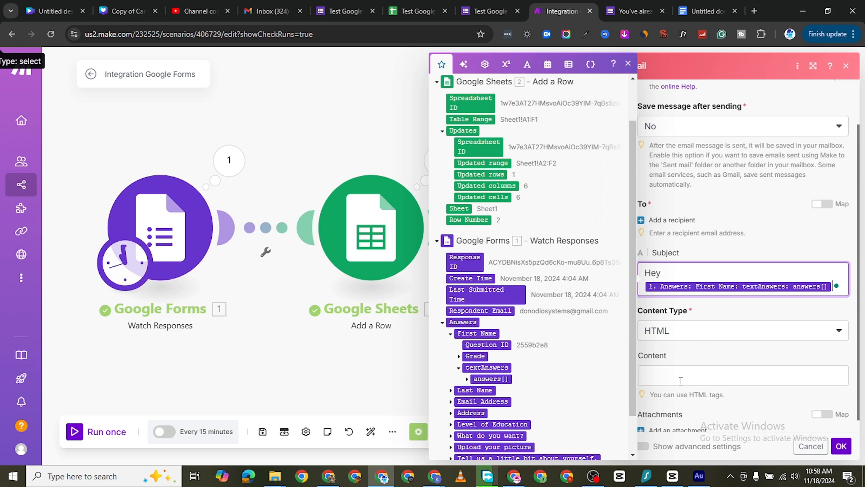
Step: Copy the whole reply letter from the Untitled document in Google Docs and paste it as the email's content in Make
scroll(690, 355, down, 1)
click(688, 366)
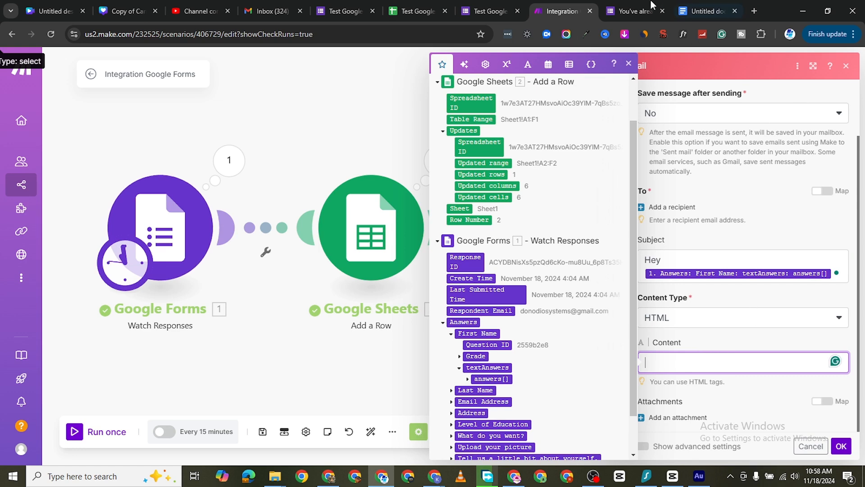
click(707, 14)
drag(285, 293, 213, 170)
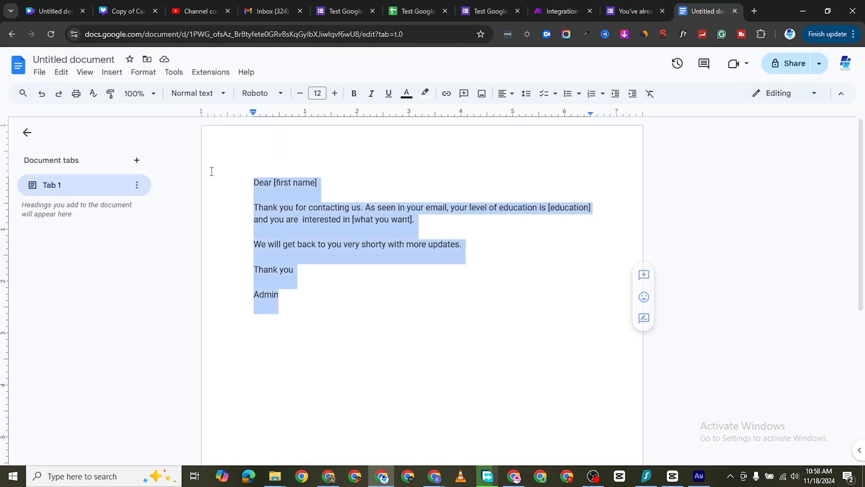
right_click(339, 199)
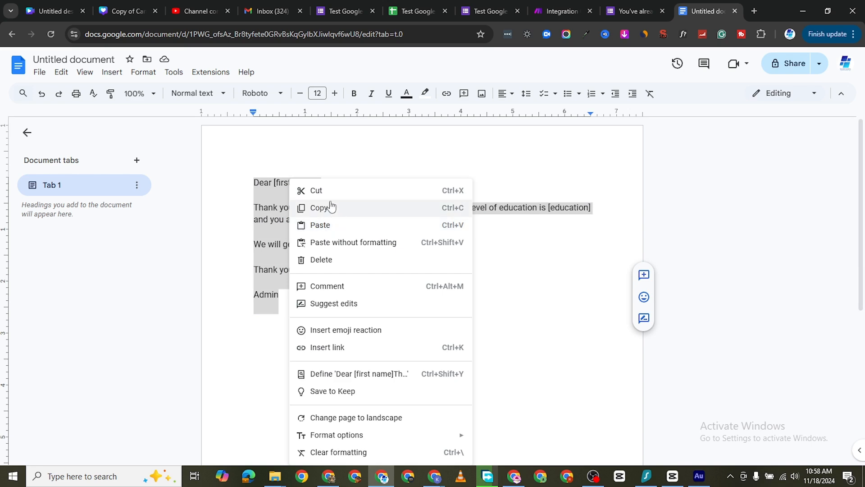
click(329, 205)
click(544, 18)
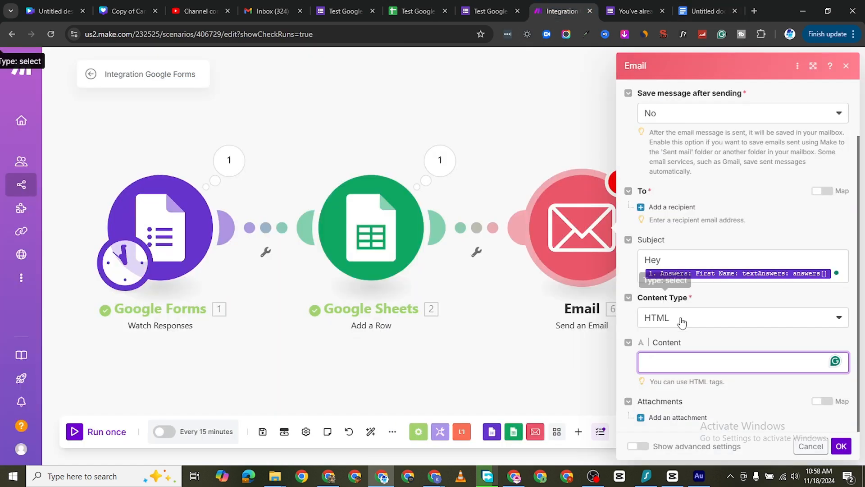
right_click(663, 366)
click(704, 209)
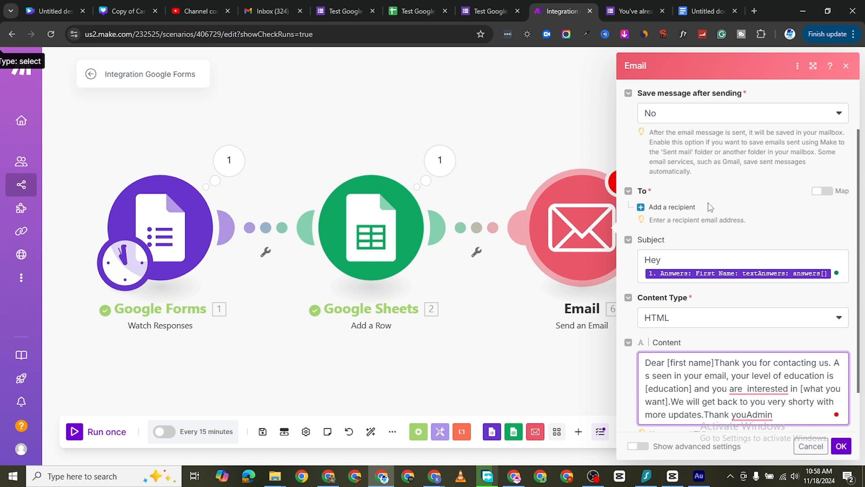
Step: Separate the greeting "Dear [first name]" and the closing "Admin" from the rest of the email content with blank lines
scroll(744, 292, down, 1)
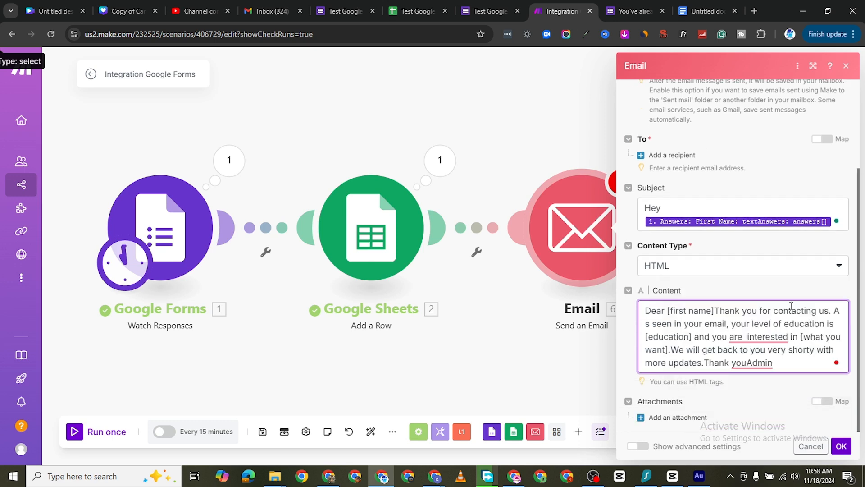
scroll(764, 349, up, 1)
scroll(763, 350, down, 1)
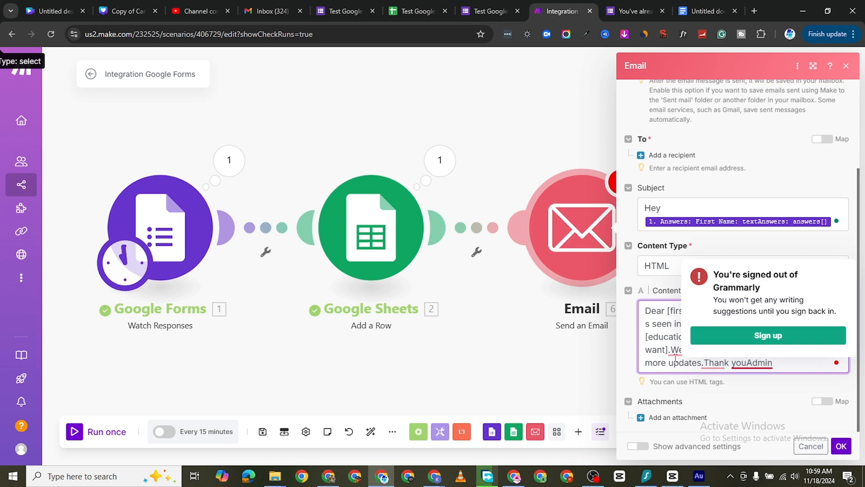
click(692, 315)
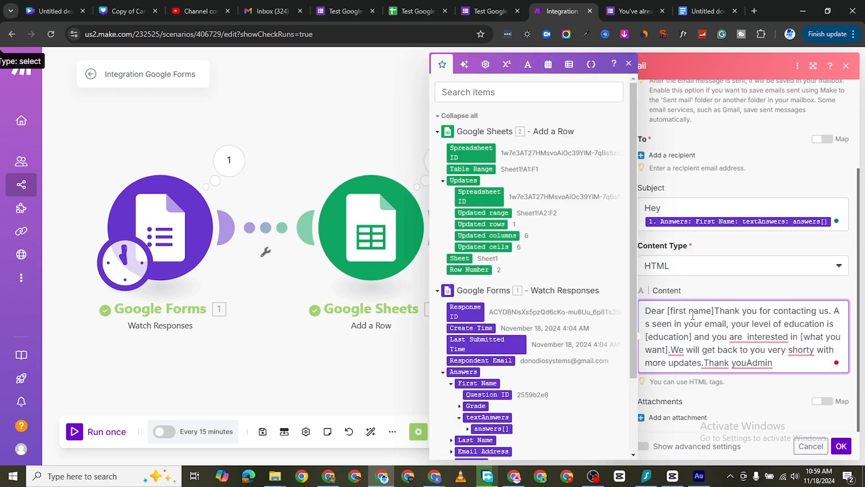
click(722, 309)
key(Return)
key(Return)
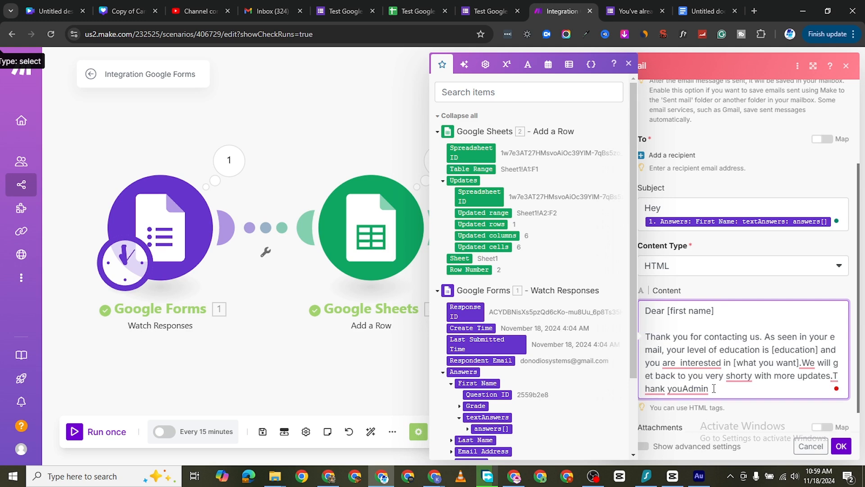
scroll(738, 371, down, 1)
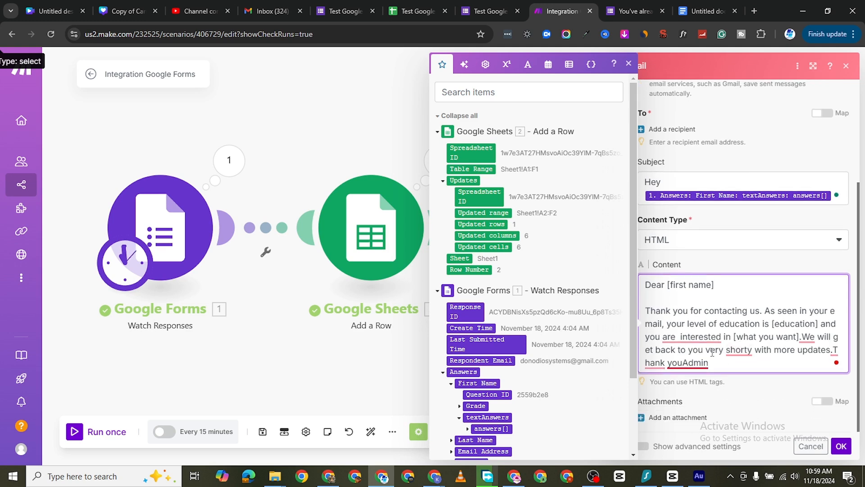
click(691, 361)
key(Return)
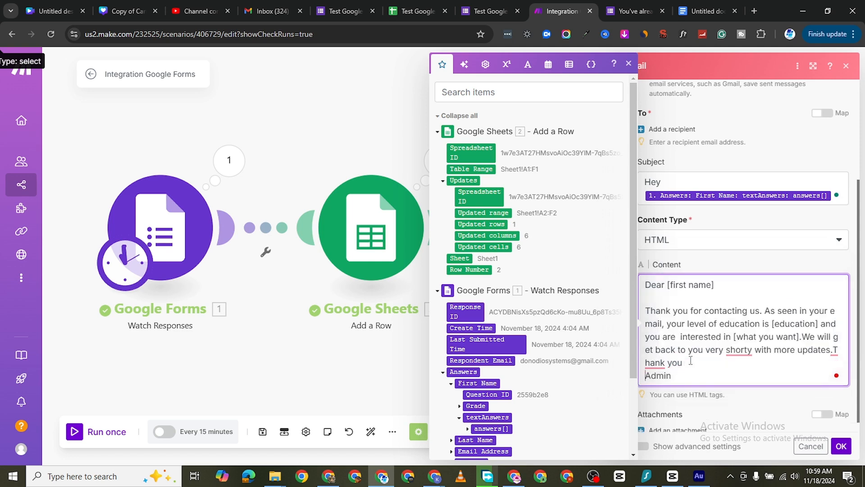
key(Return)
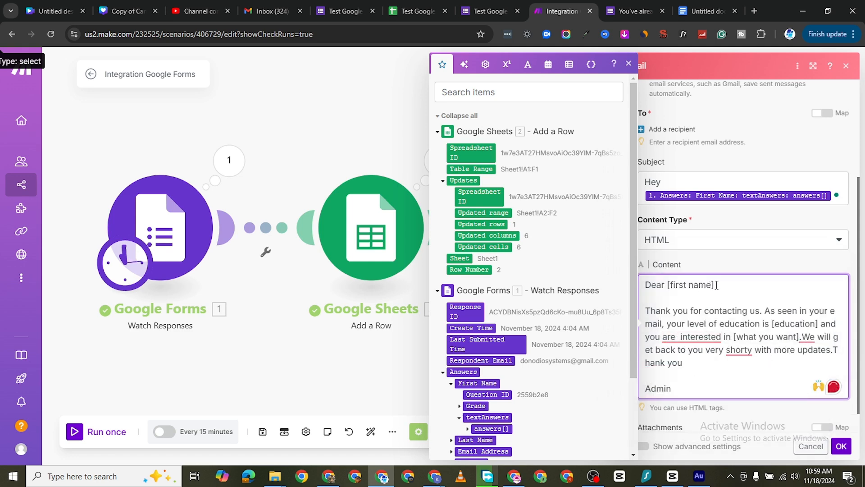
Step: Replace the [first name] placeholder in the greeting with the First Name text answer from the Google Forms response
drag(716, 285, 666, 285)
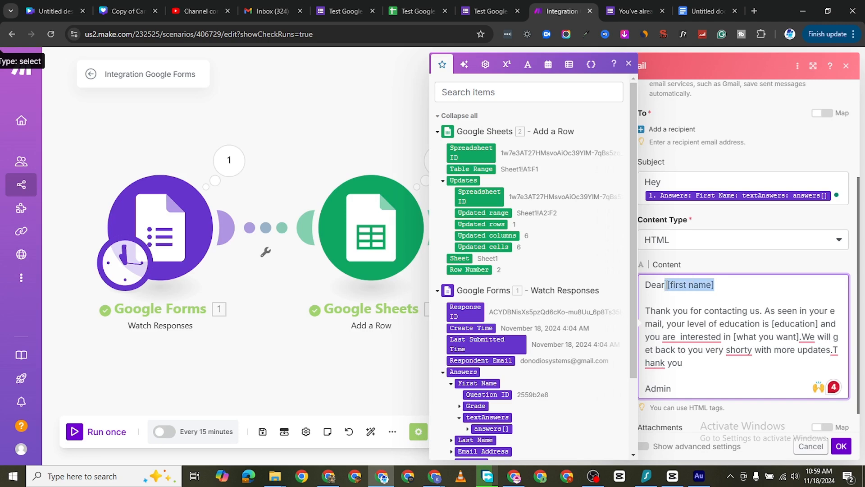
key(BackSpace)
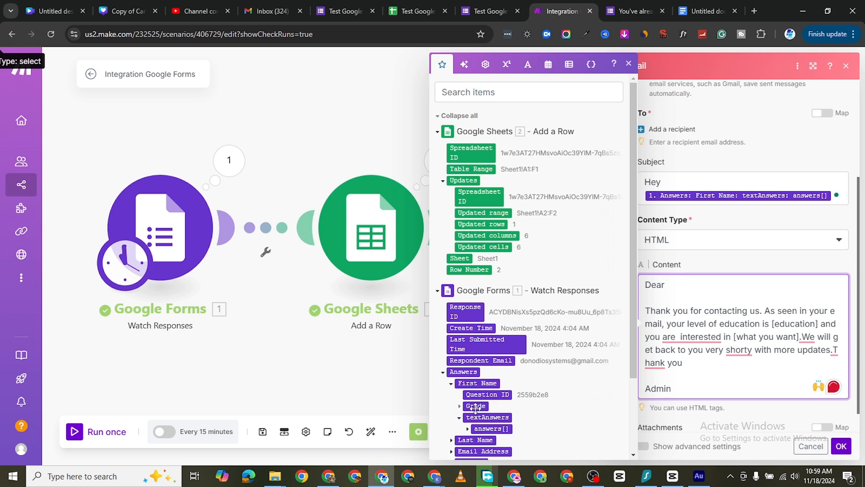
click(491, 428)
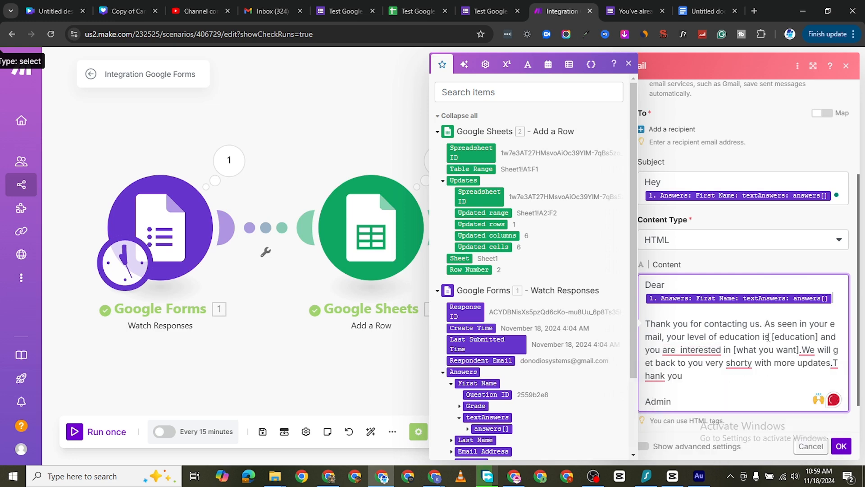
Step: Start a new paragraph at "We will get back to you" and remove the extra space between "are" and "interested"
click(801, 350)
key(Return)
key(Return)
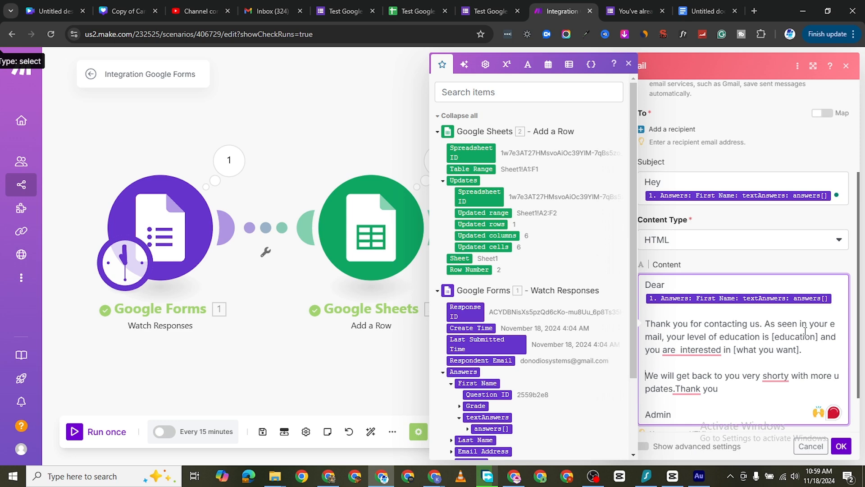
mouse_move(680, 350)
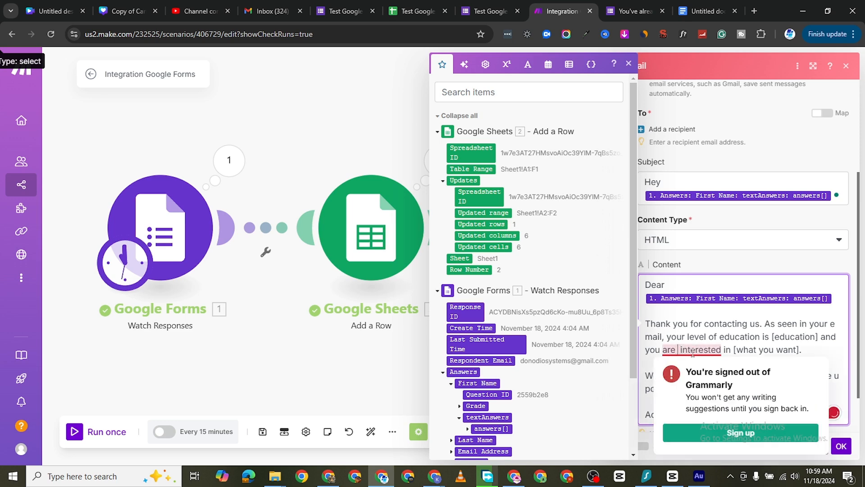
key(BackSpace)
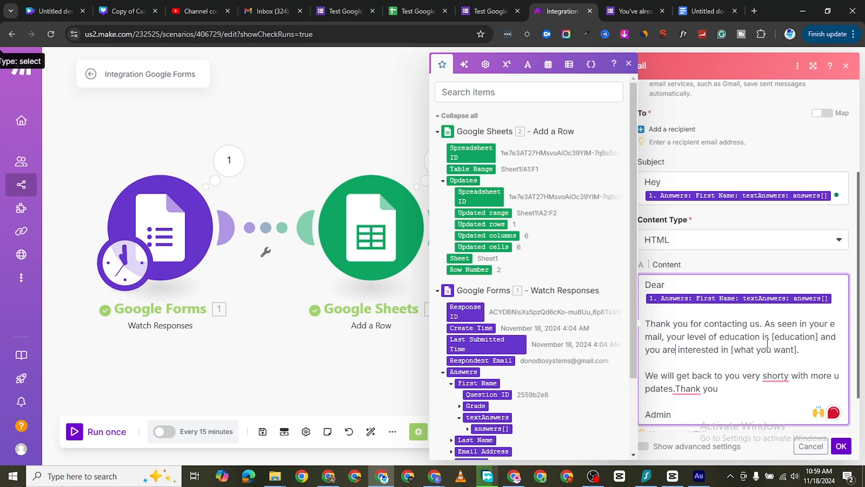
Step: Replace the [education] placeholder in the email content with the Level of Education text answer's value from the Google Forms response
scroll(481, 348, down, 3)
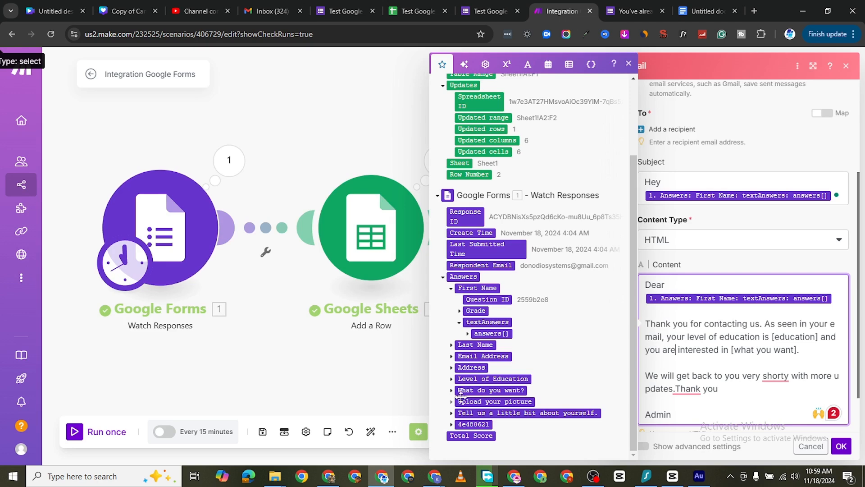
click(458, 382)
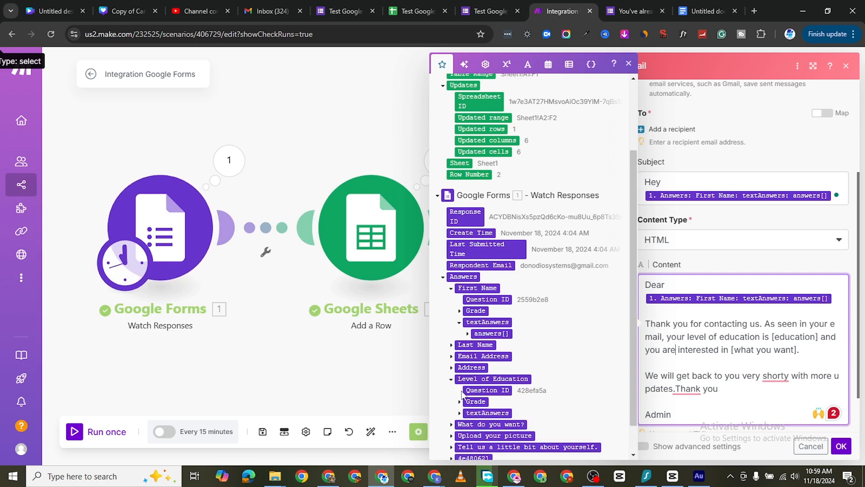
click(459, 413)
scroll(461, 414, down, 1)
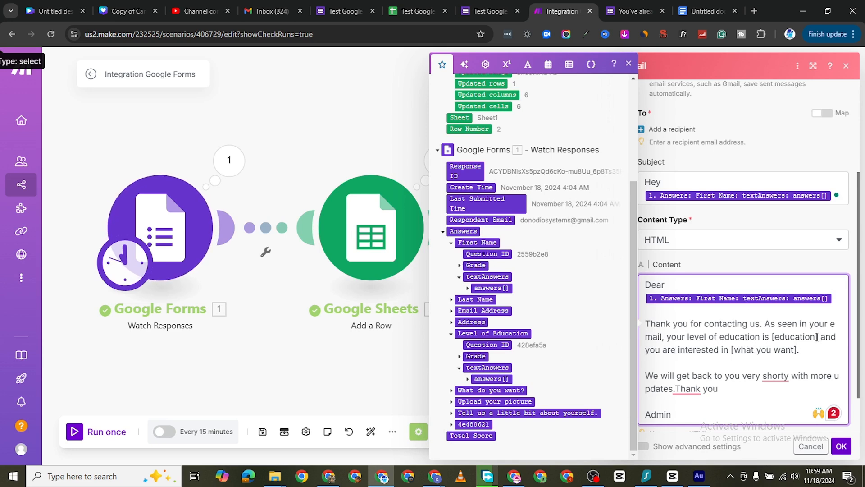
drag(818, 337, 771, 336)
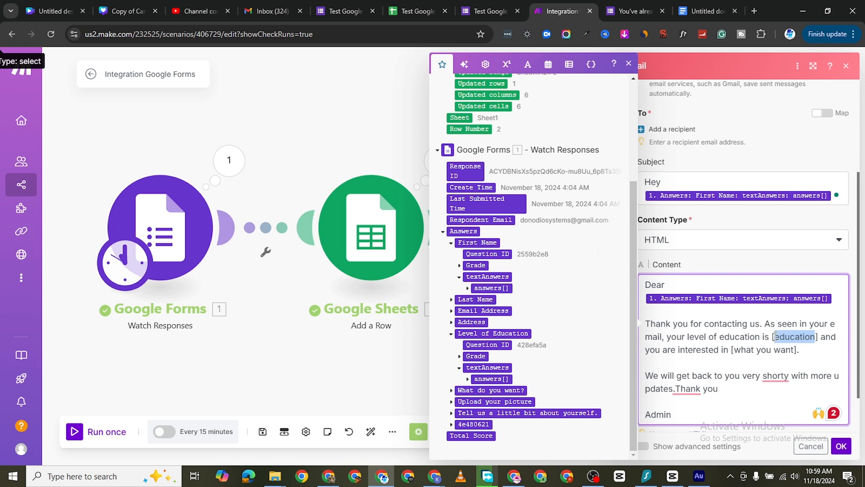
key(BackSpace)
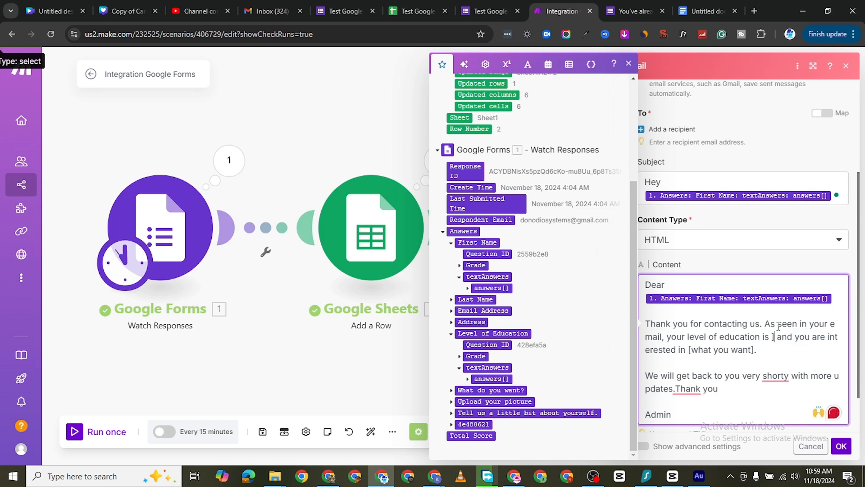
key(Delete)
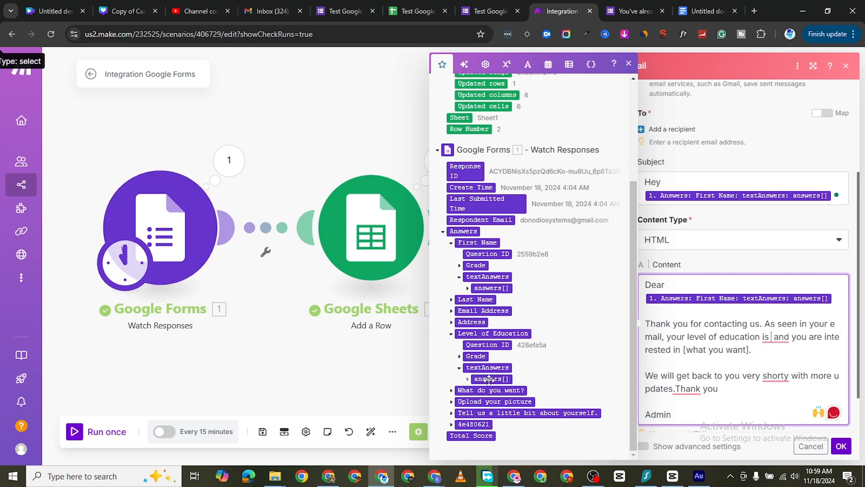
click(467, 379)
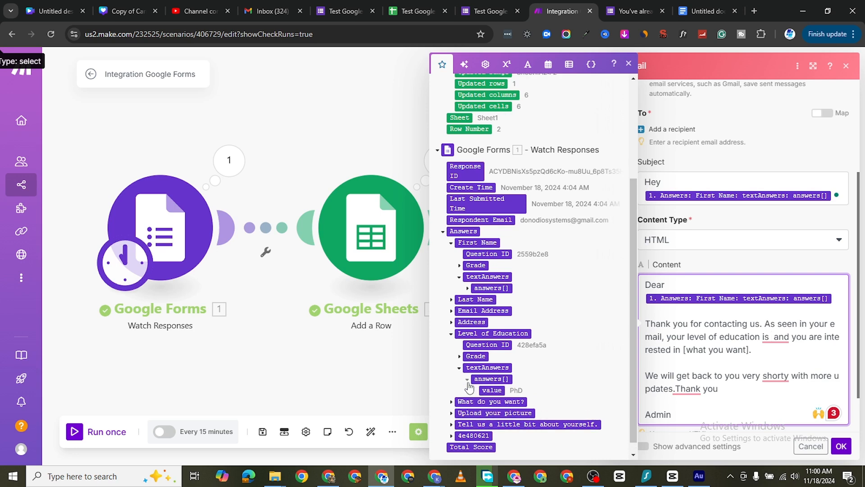
click(492, 390)
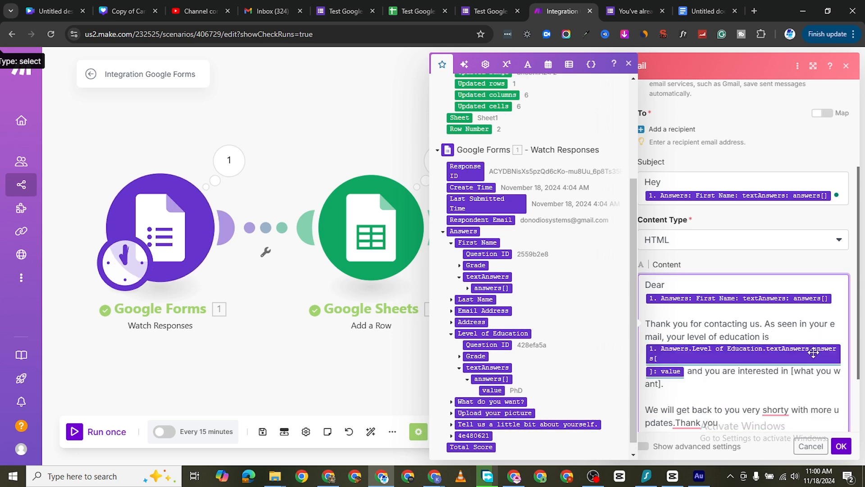
Step: Replace the [what you want] placeholder and its full stop with the "What do you want?" text answer's value from Google Forms
scroll(710, 285, down, 2)
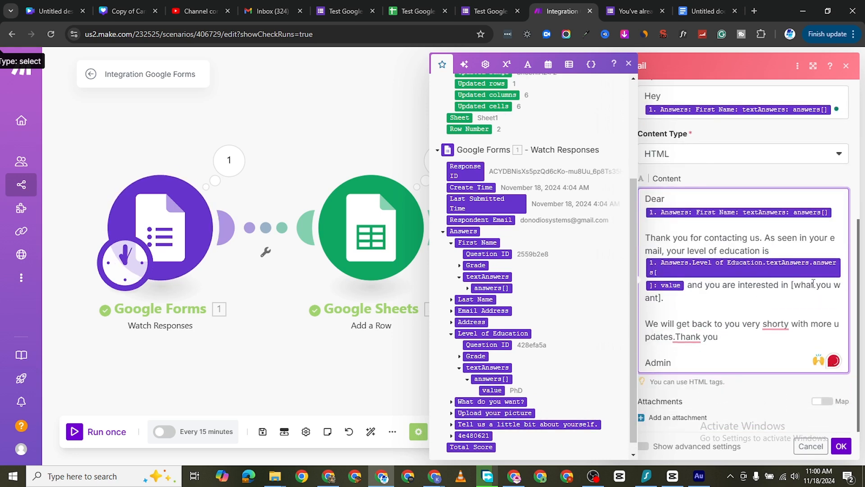
drag(793, 287, 803, 295)
click(793, 284)
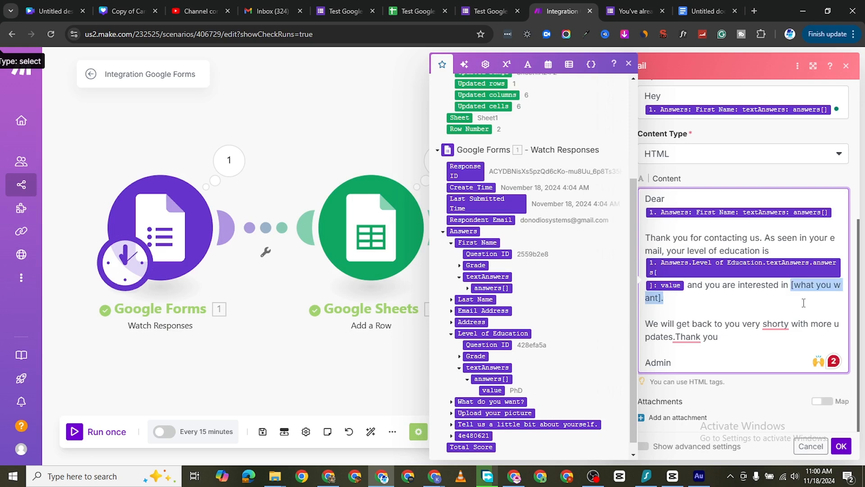
key(BackSpace)
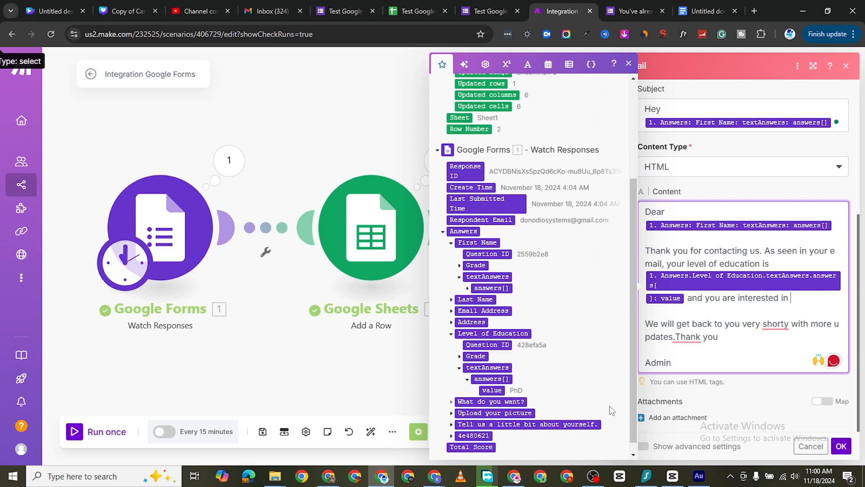
scroll(540, 408, down, 1)
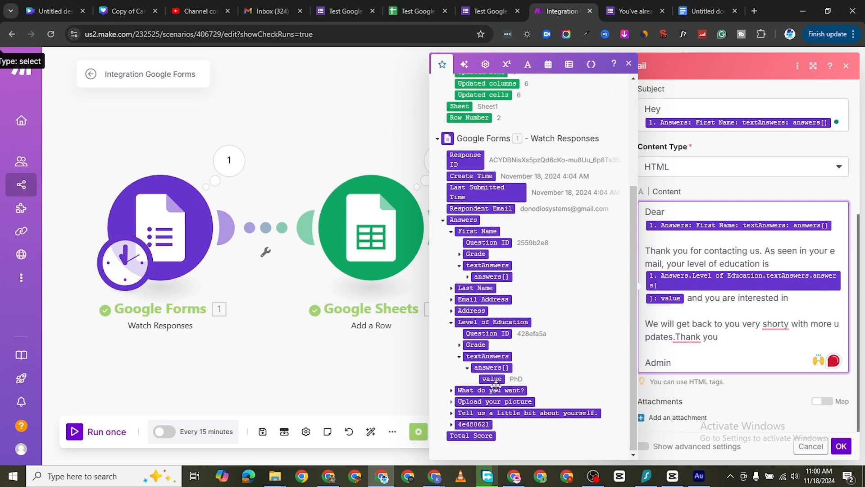
click(451, 391)
scroll(454, 396, down, 3)
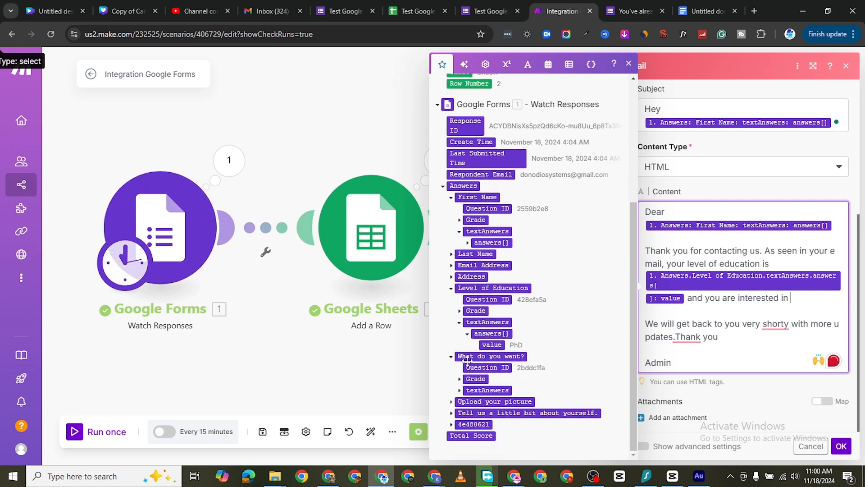
click(460, 391)
click(468, 401)
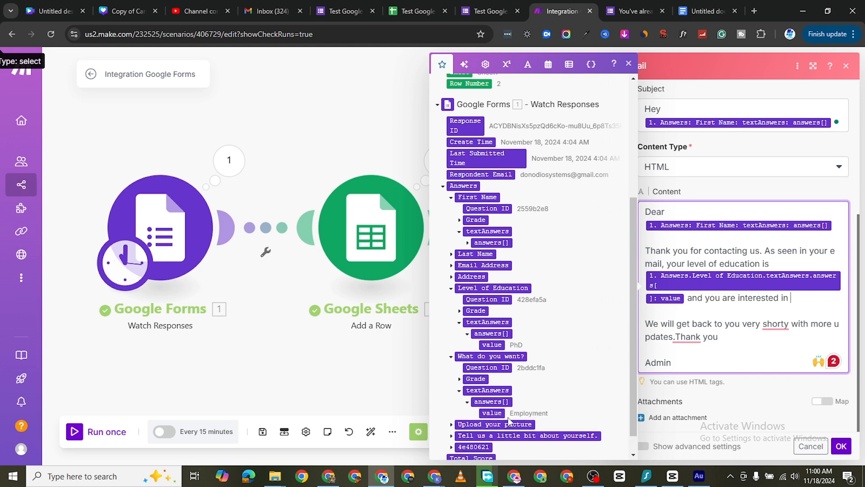
click(492, 412)
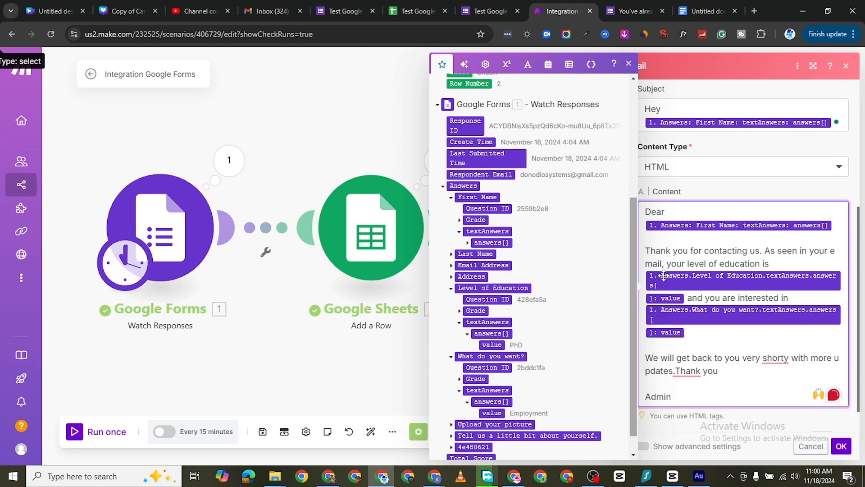
Step: Insert a space before "Thank you" in the email content and try to save the Email module's settings
click(684, 371)
click(784, 380)
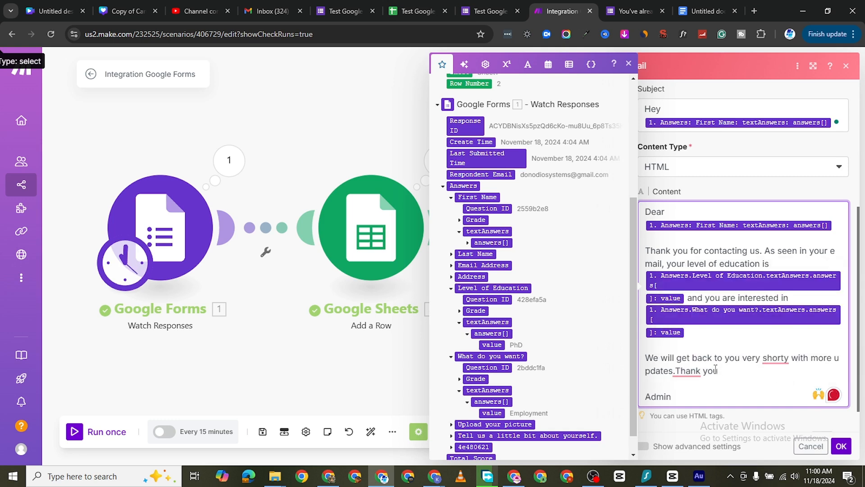
click(679, 371)
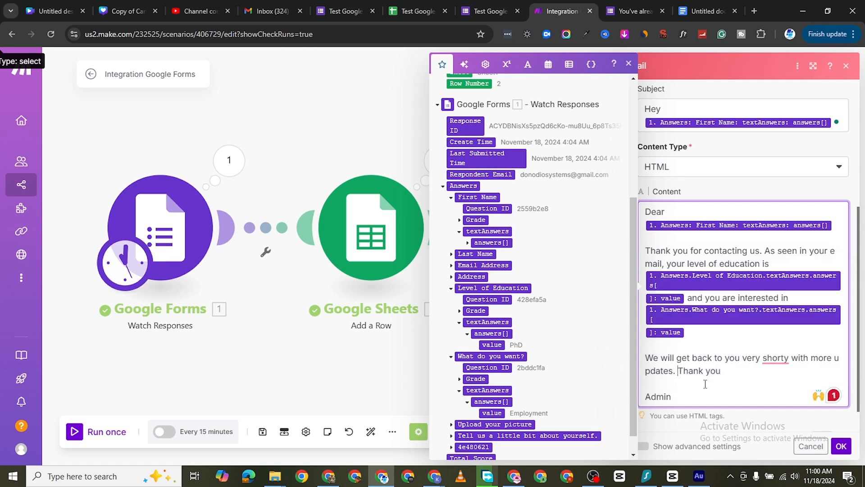
scroll(705, 384, down, 1)
scroll(604, 361, down, 1)
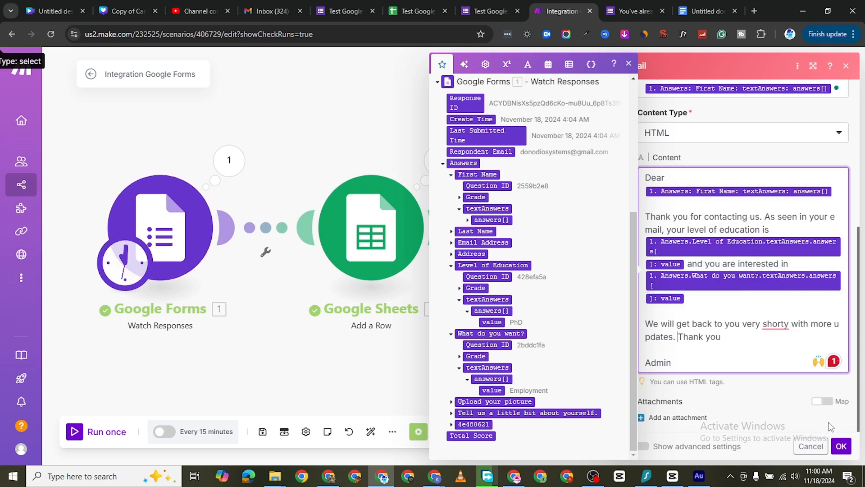
click(841, 446)
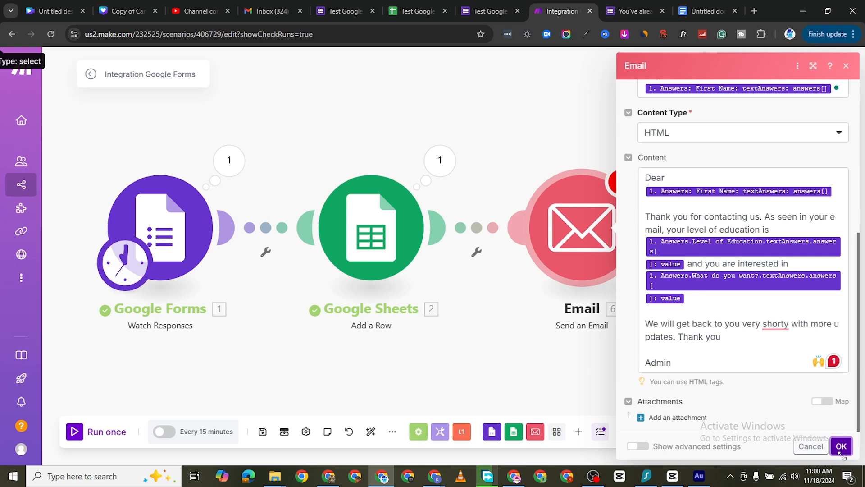
Step: Add a recipient to the Email module and map it to the Email Address text answer's value from the Google Forms response
scroll(713, 249, up, 5)
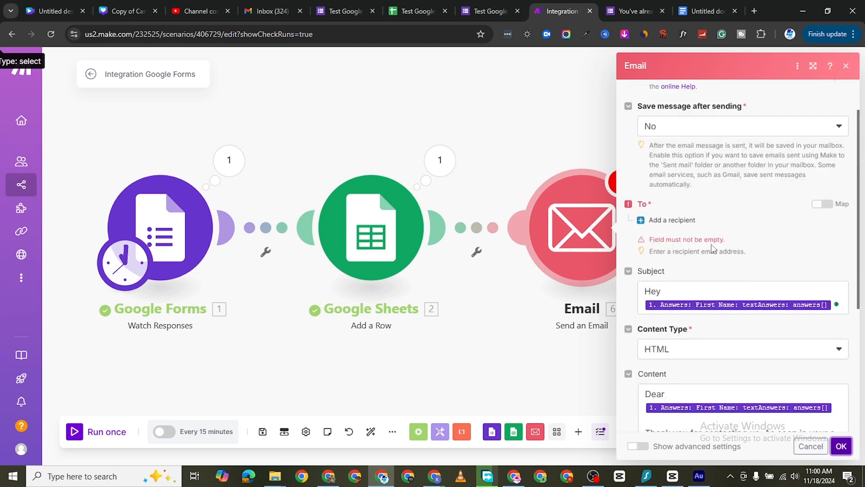
scroll(714, 249, up, 2)
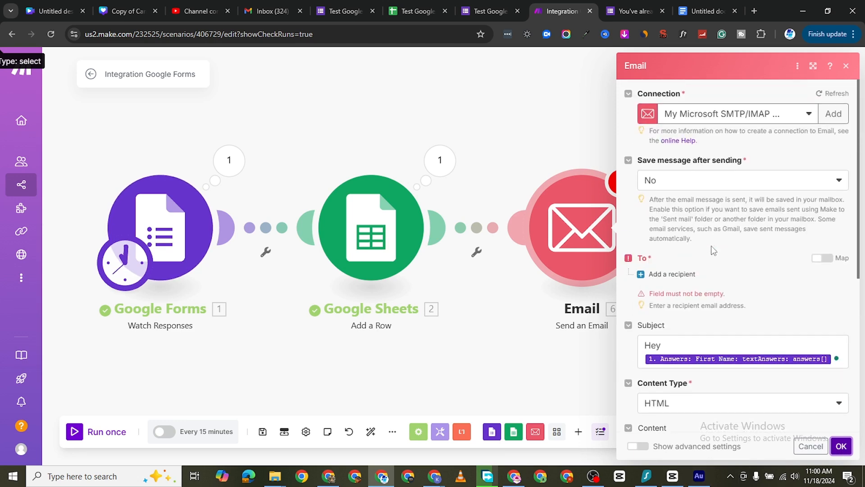
click(673, 275)
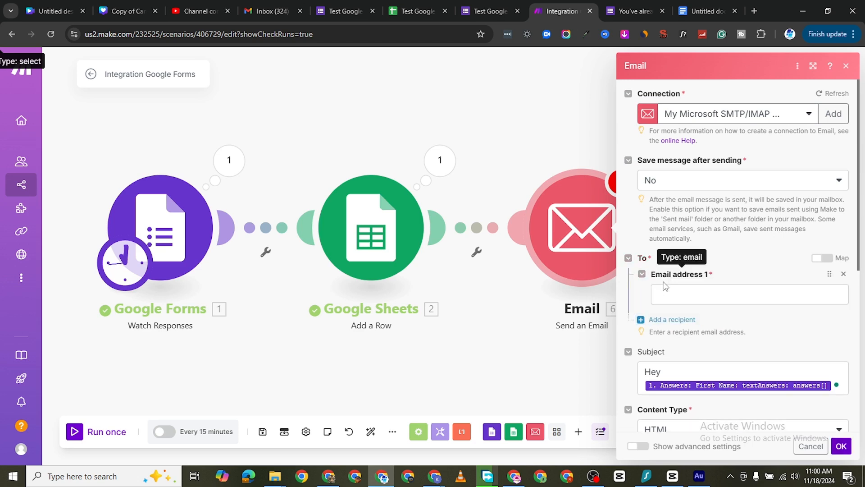
click(679, 295)
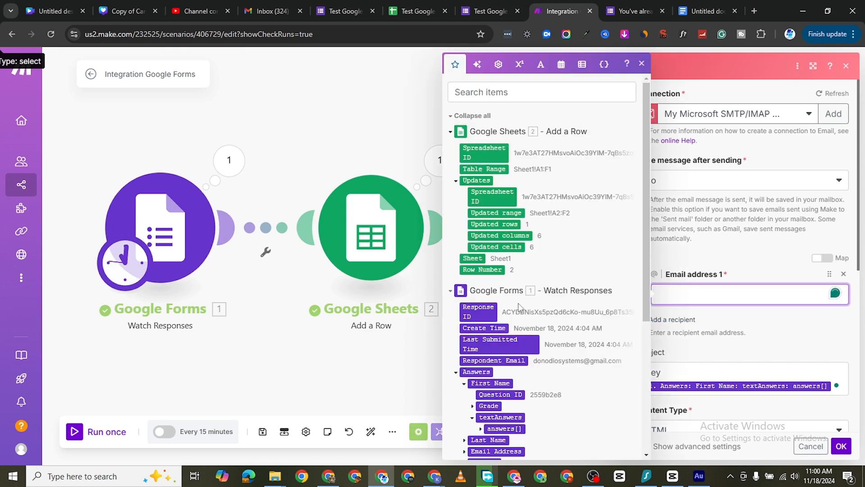
scroll(479, 338, down, 2)
scroll(479, 338, down, 2)
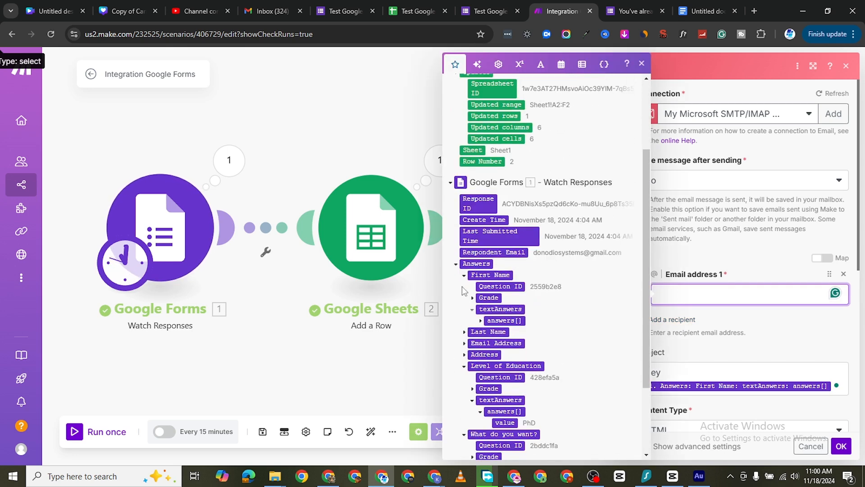
scroll(473, 351, down, 4)
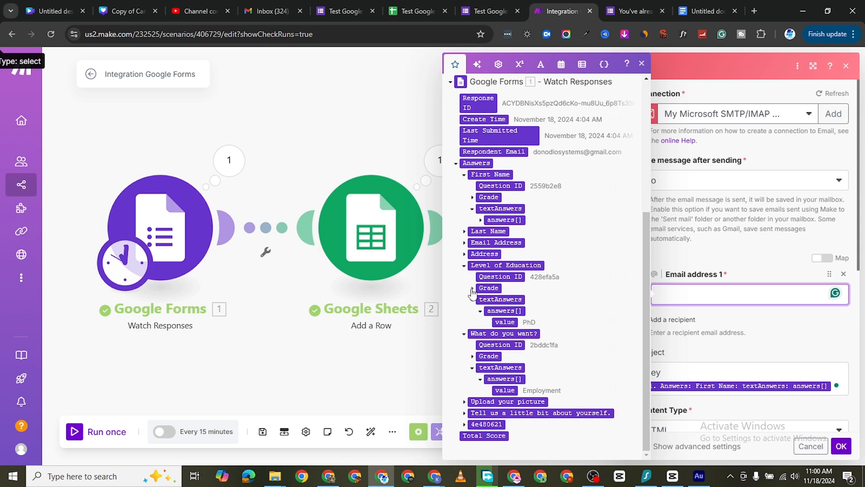
click(465, 244)
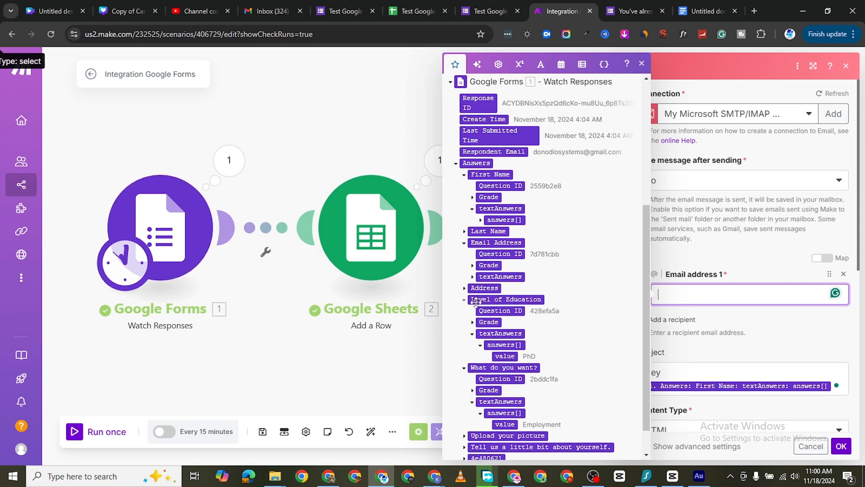
click(473, 276)
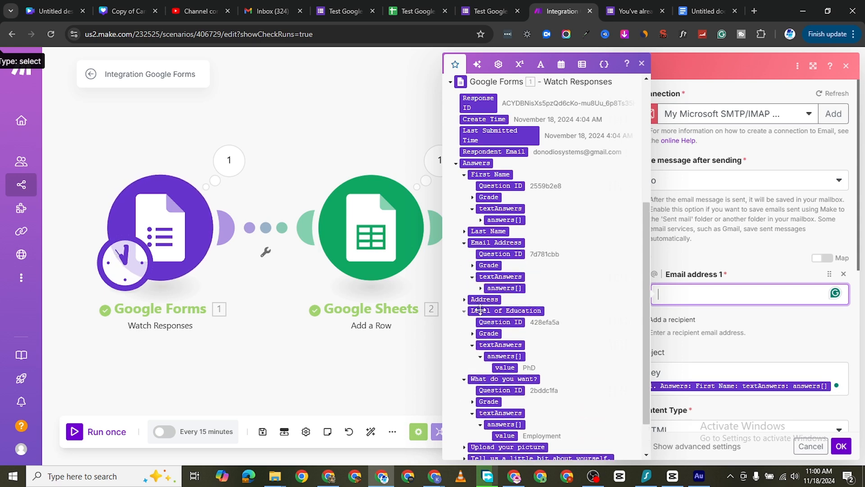
click(480, 288)
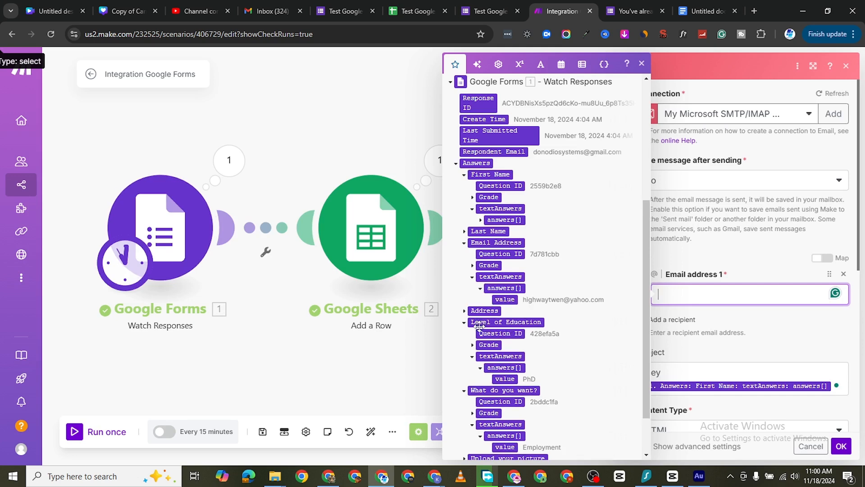
click(505, 300)
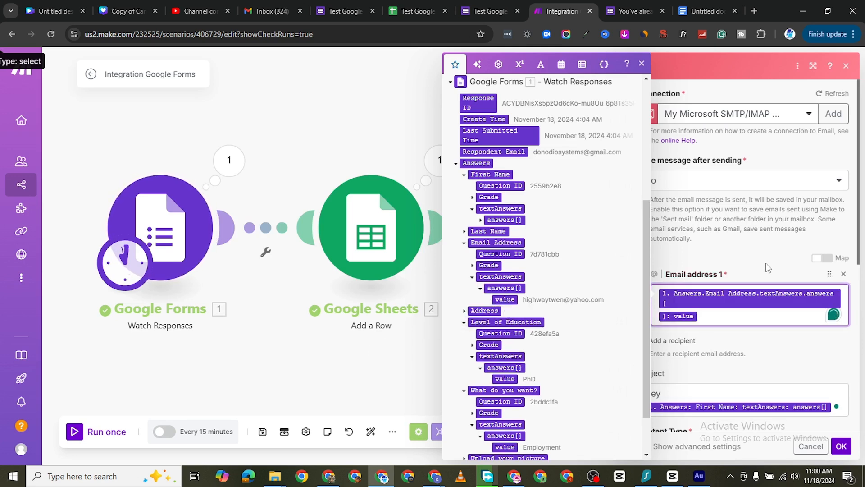
Step: Save the Email module's settings and run the scenario once
click(841, 447)
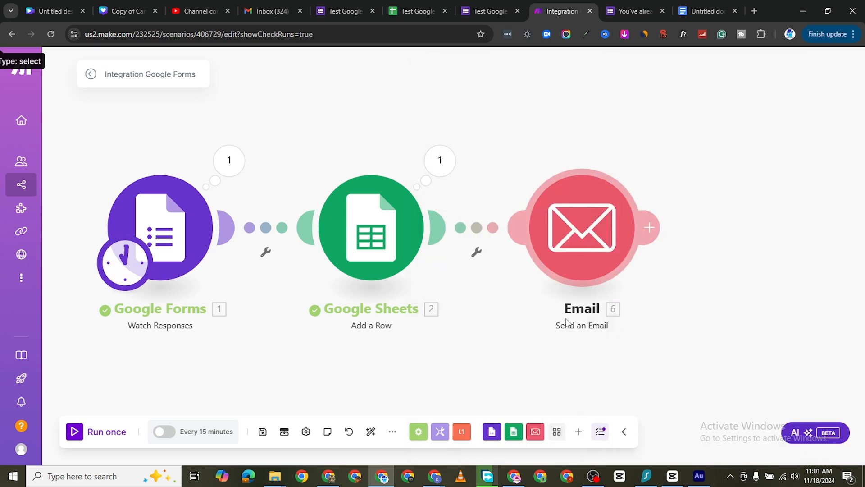
click(74, 435)
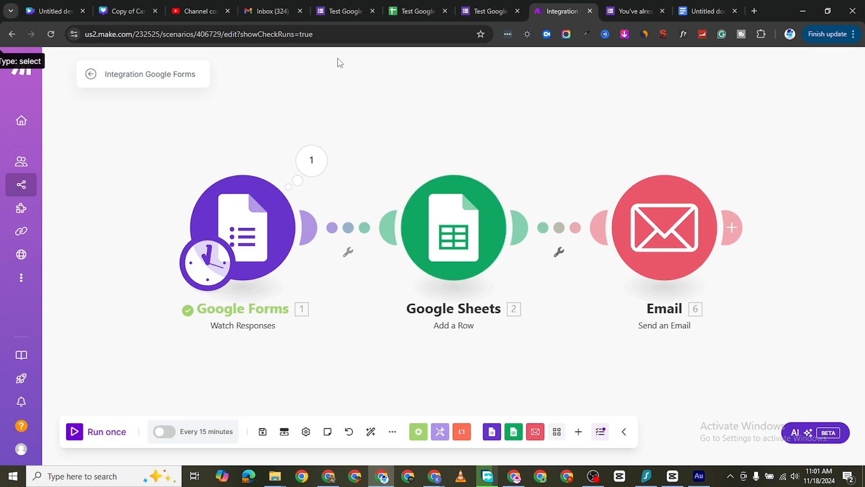
Step: Submit a new Test Google Form response with first and last name, a picture, "You Know me,." as the self-description and available day 11/18/2024
click(342, 11)
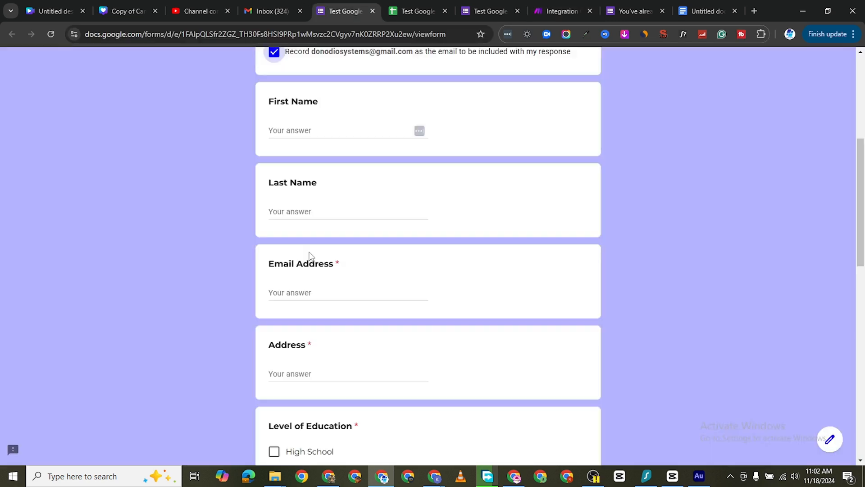
click(303, 128)
text(Cosmo)
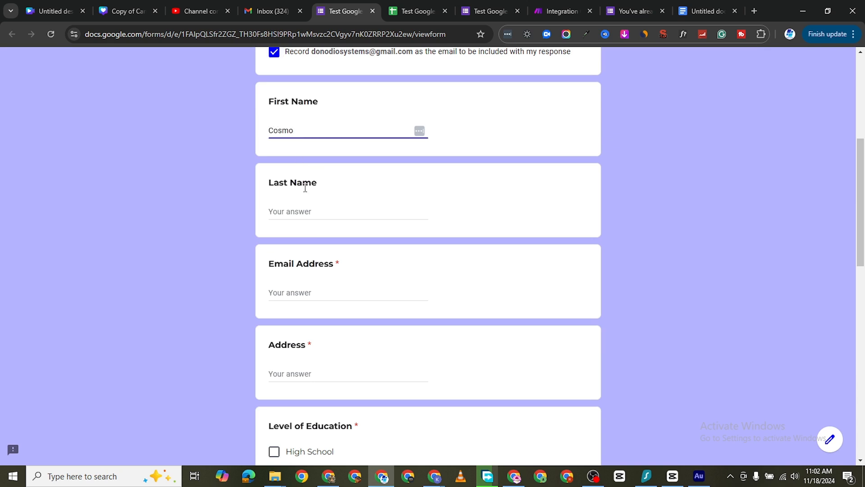
click(306, 212)
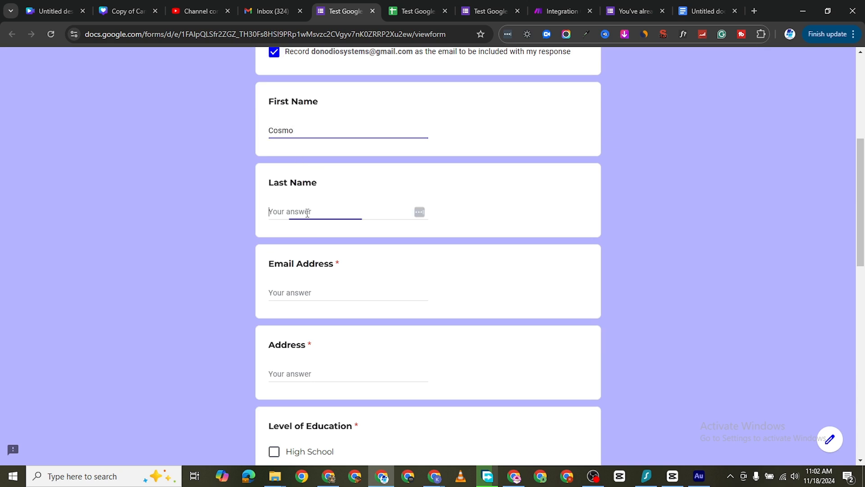
text(Gizmo)
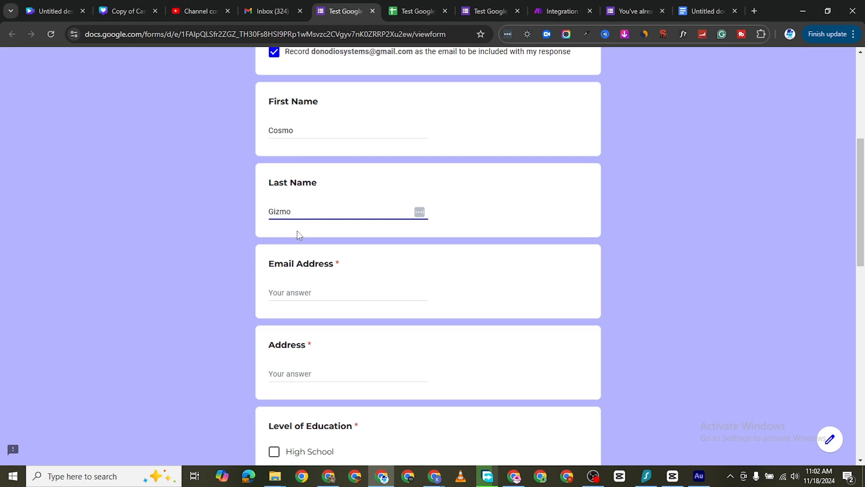
scroll(297, 230, down, 2)
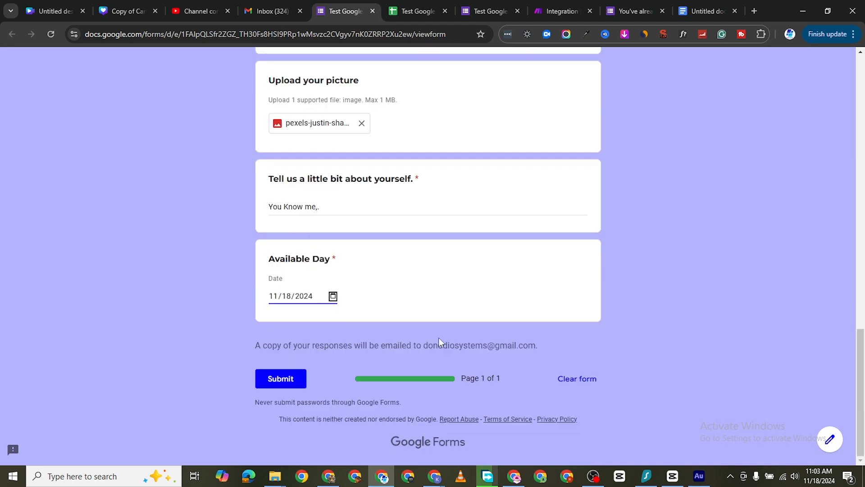
click(288, 380)
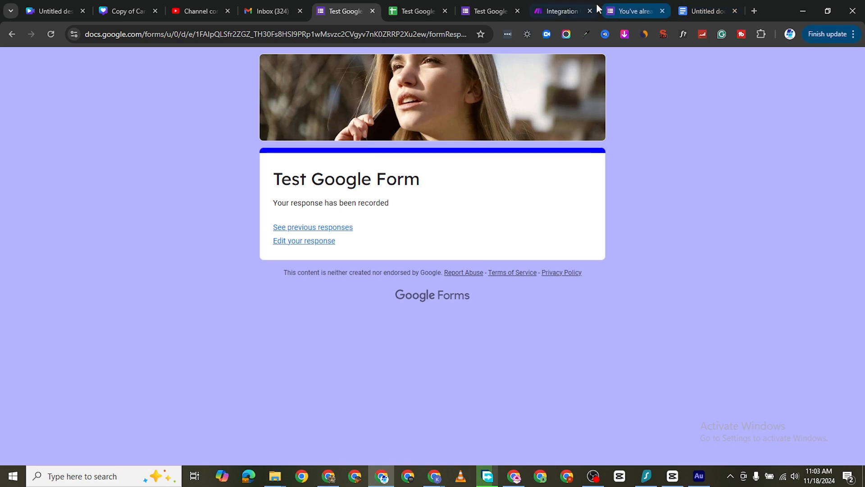
Step: Return to the Make scenario and run it once to process the newly submitted response
click(562, 9)
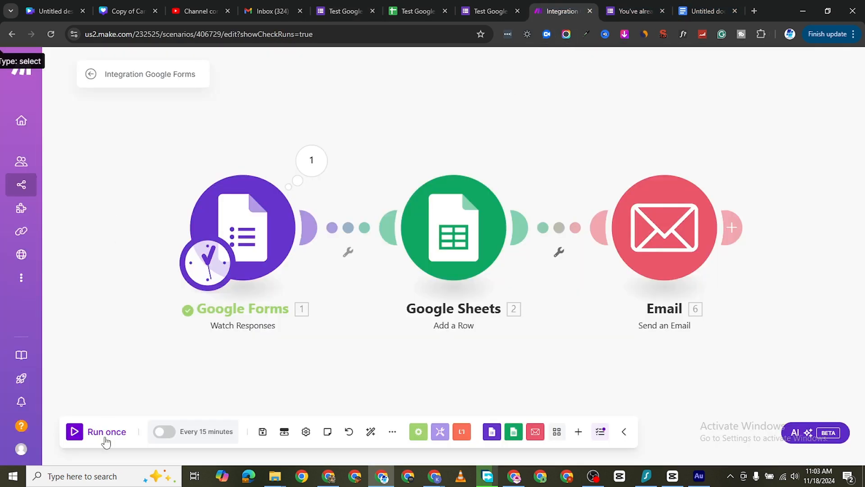
click(81, 433)
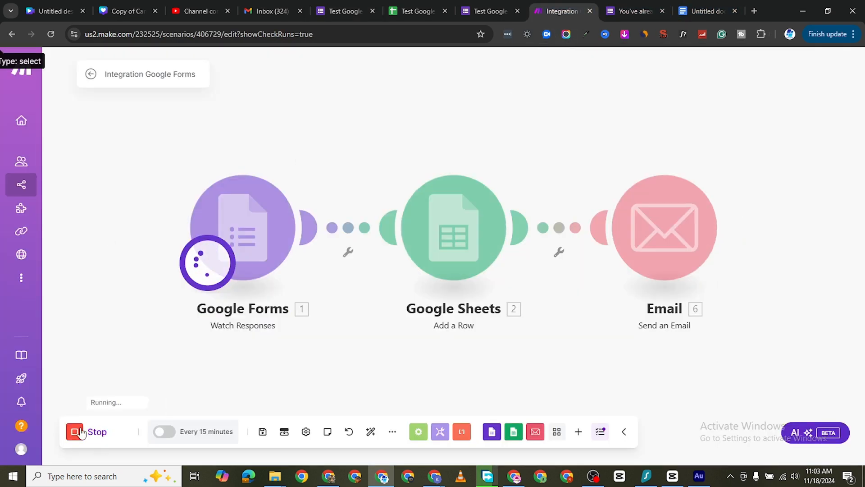